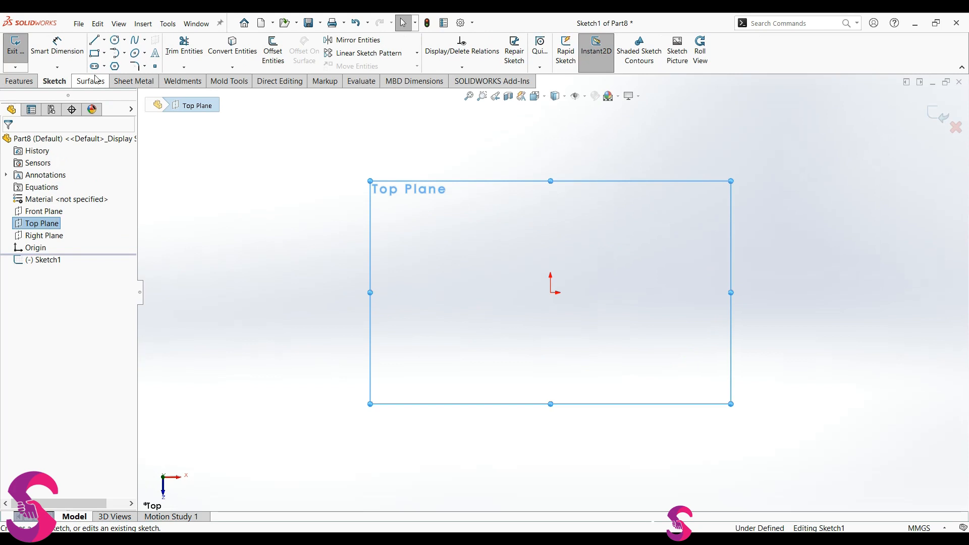
- Sketch a vertical line upward from the origin and convert it to construction geometry
left_click(95, 40)
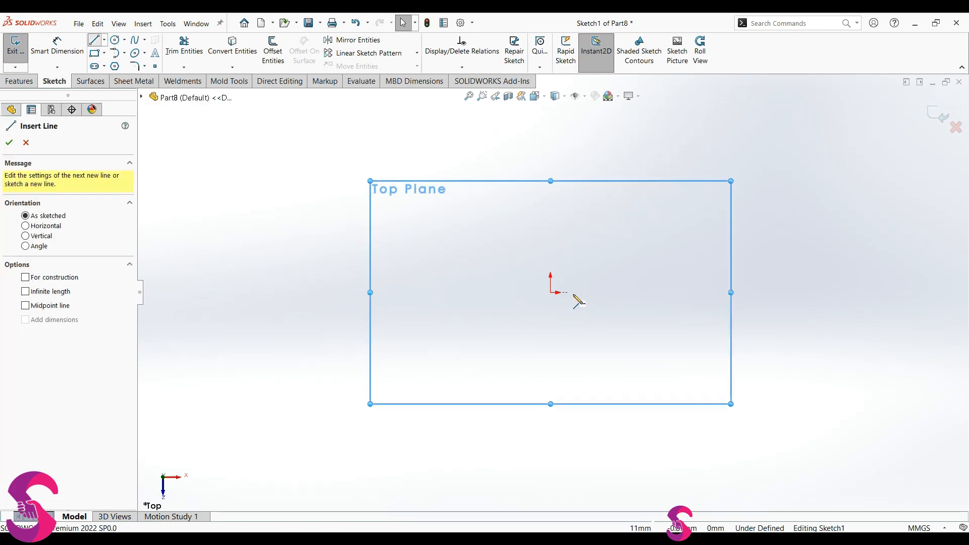
left_click(550, 292)
left_click(550, 244)
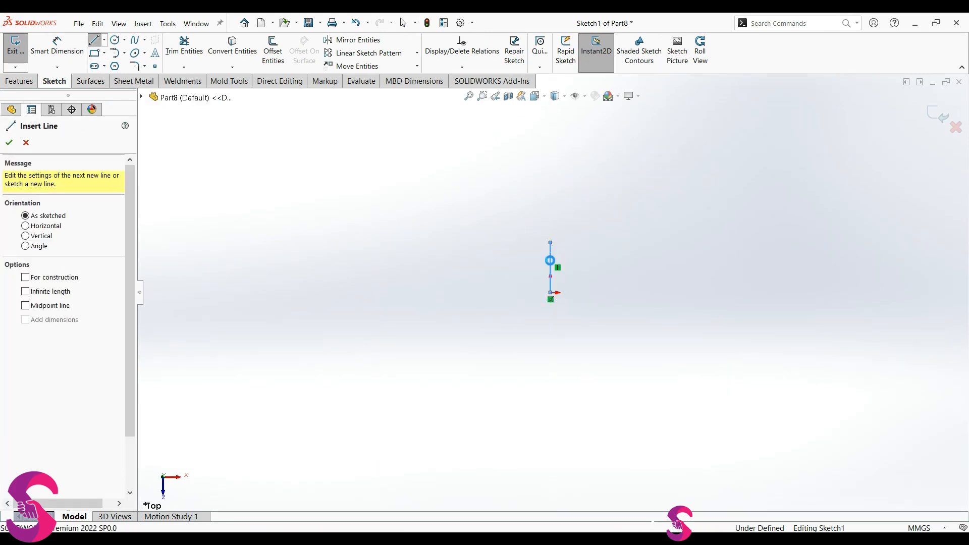
key("Escape")
left_click(551, 255)
left_click(522, 280)
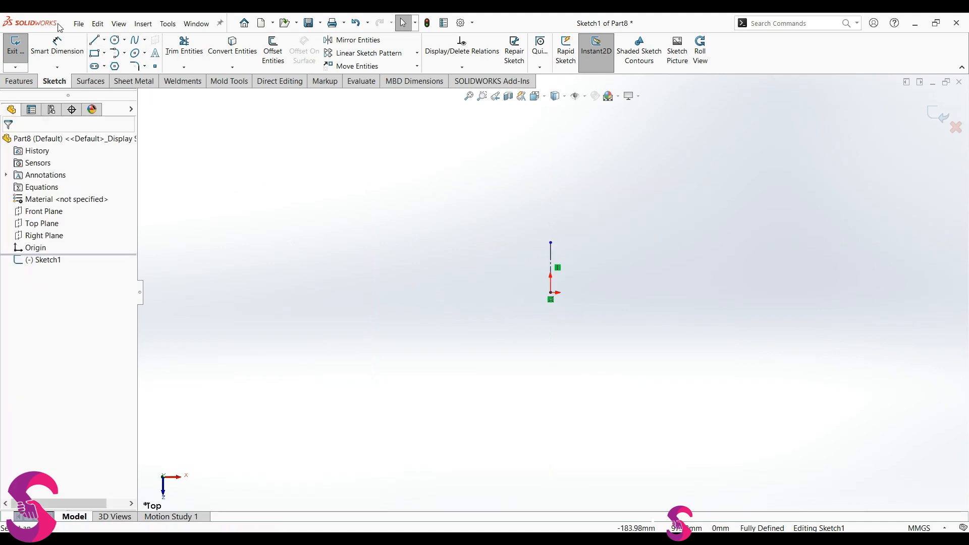
- Sketch a 40 mm by 40 mm center rectangle on the origin, with construction lines from its corners
left_click(95, 53)
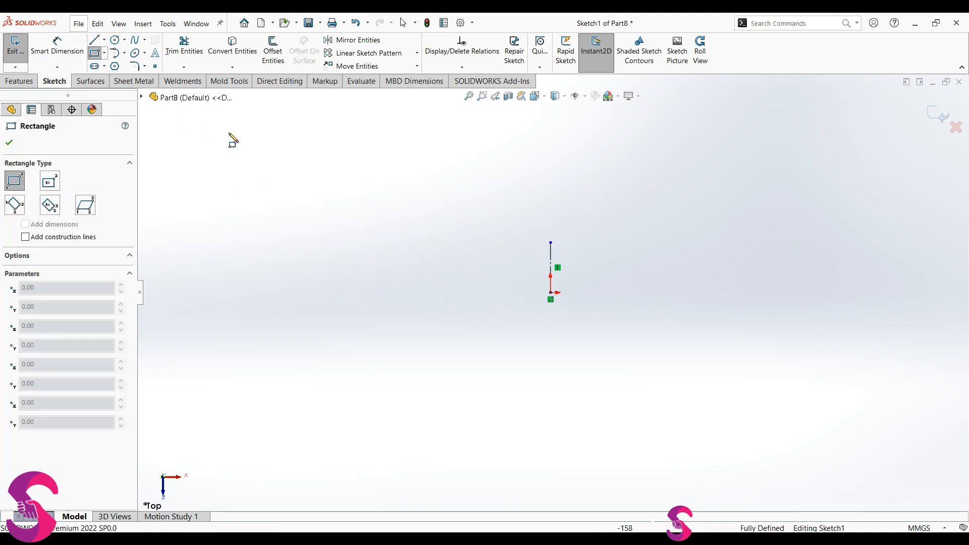
left_click(25, 237)
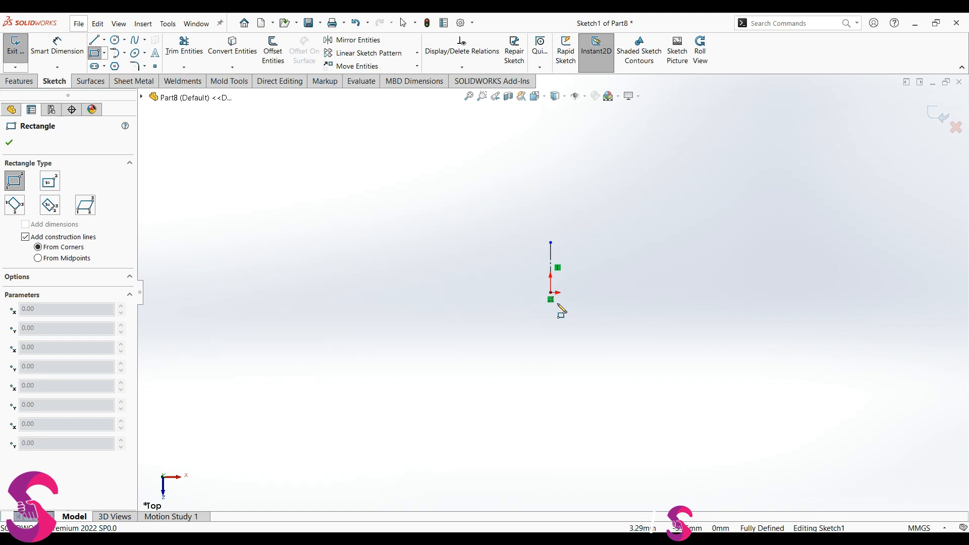
left_click(49, 180)
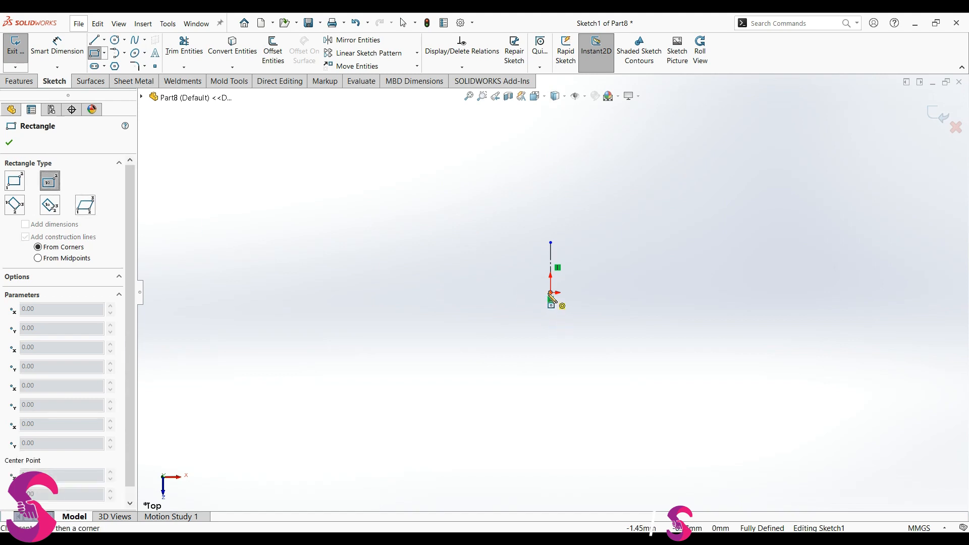
left_click(550, 293)
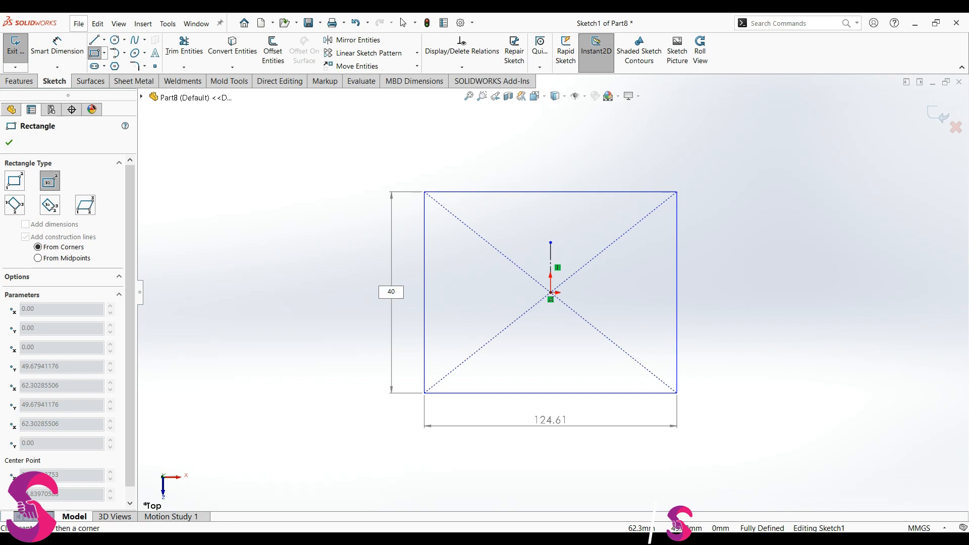
type("40")
key("Tab")
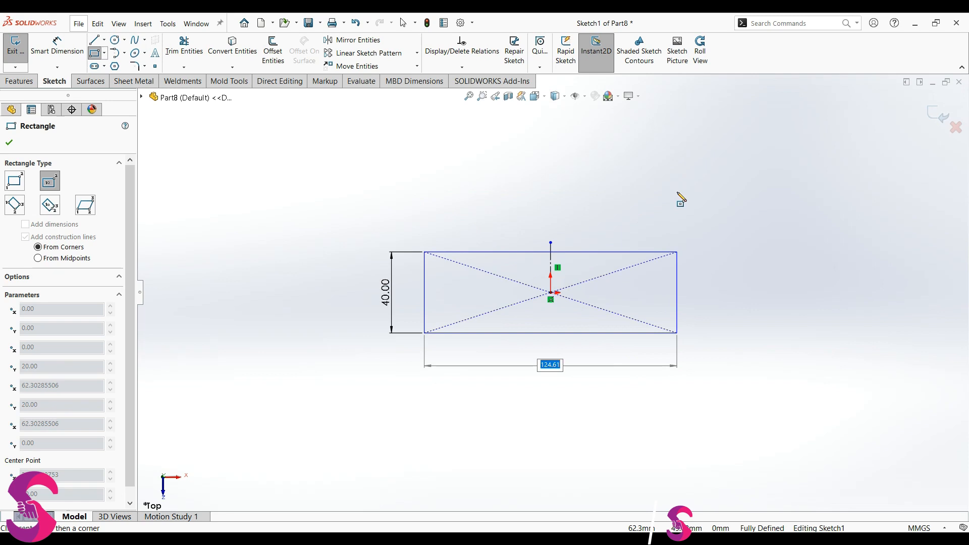
type("40")
key("Return")
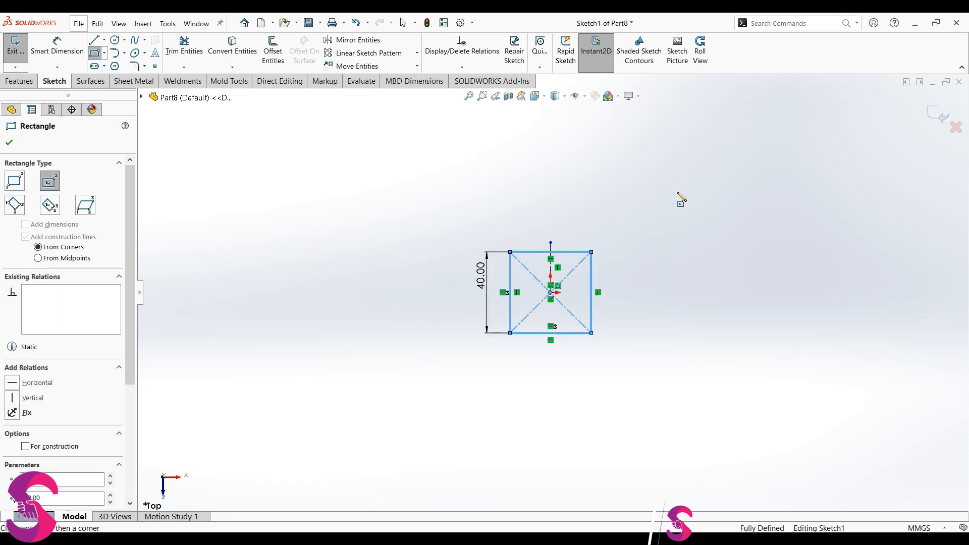
- Sketch a 30 mm diameter circle centered on the origin inside the square
left_click(115, 39)
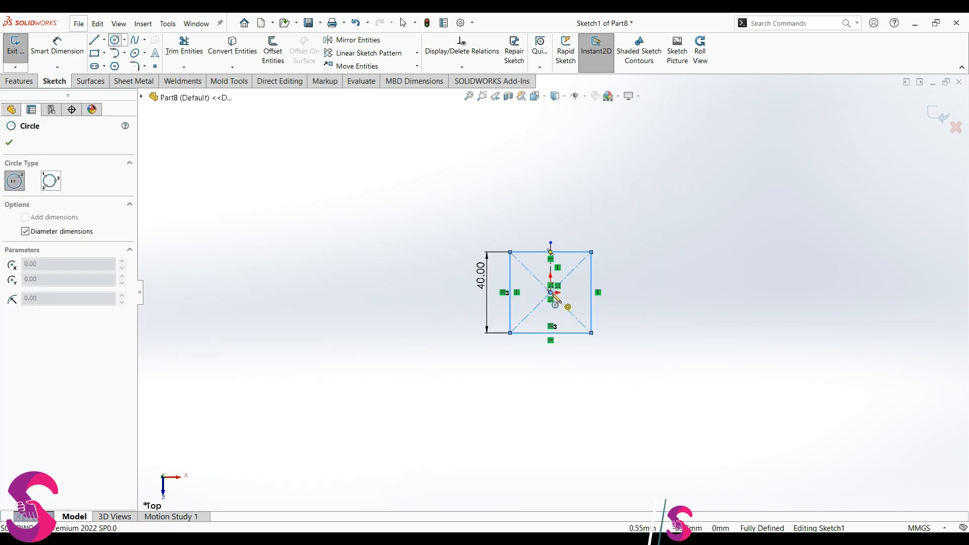
left_click(550, 292)
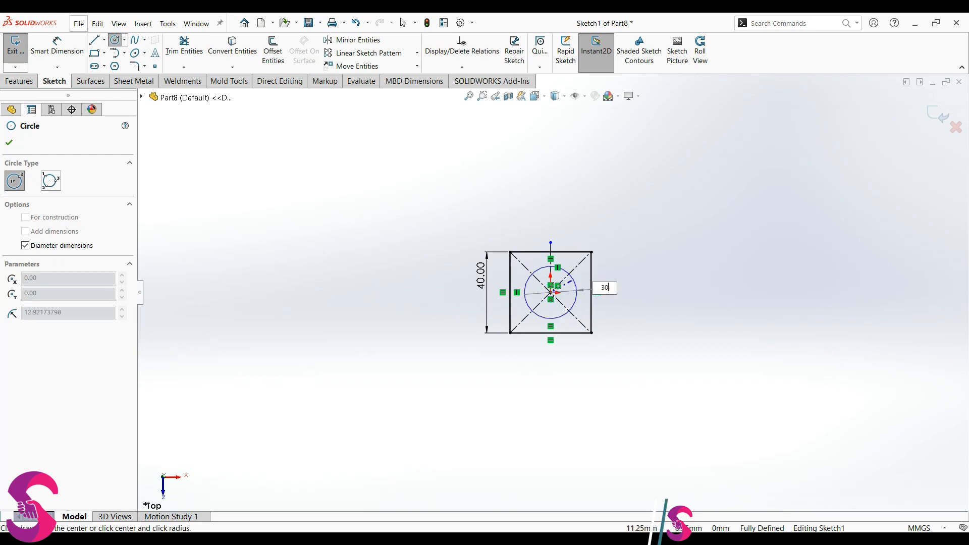
key("Return")
scroll(660, 283, "down", 2)
key("Escape")
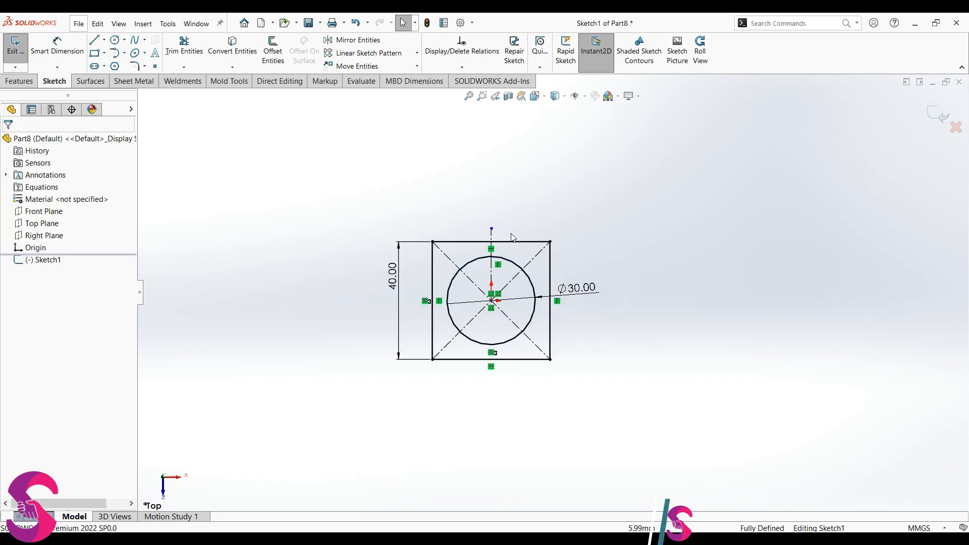
- Sketch a chain above the square: horizontal line, tangent arc, short slanted line and tangent arc ending at the square's upper-right corner
scroll(489, 209, "down", 1)
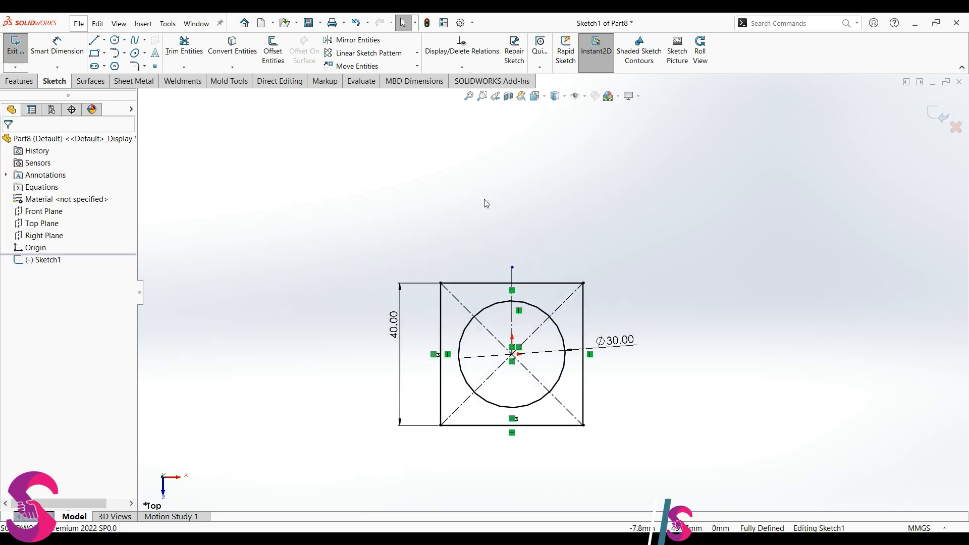
left_click(95, 40)
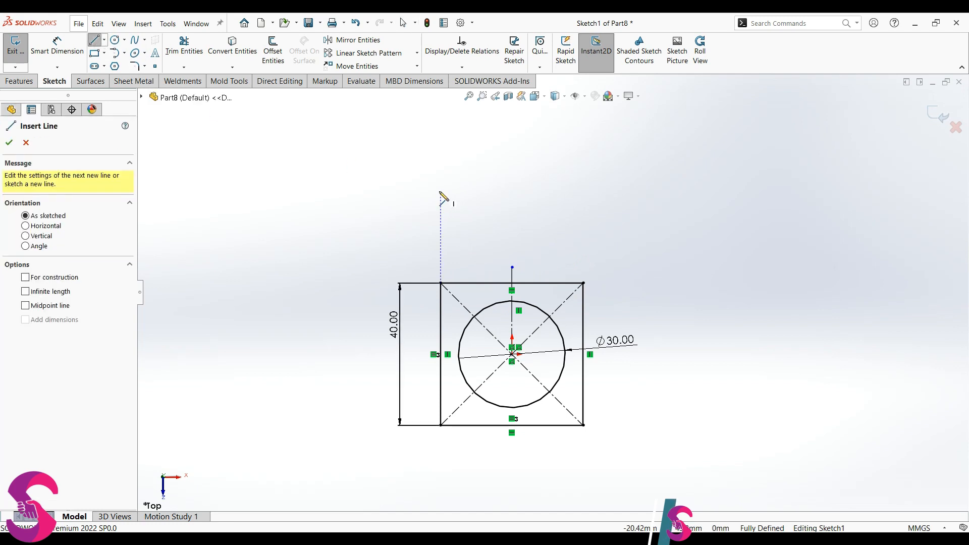
left_click(441, 191)
left_click(574, 191)
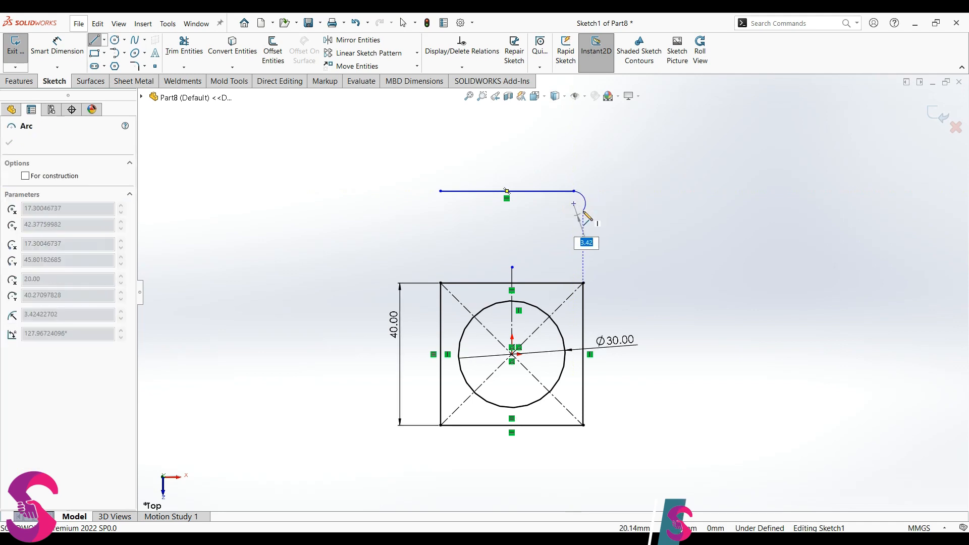
left_click(582, 222)
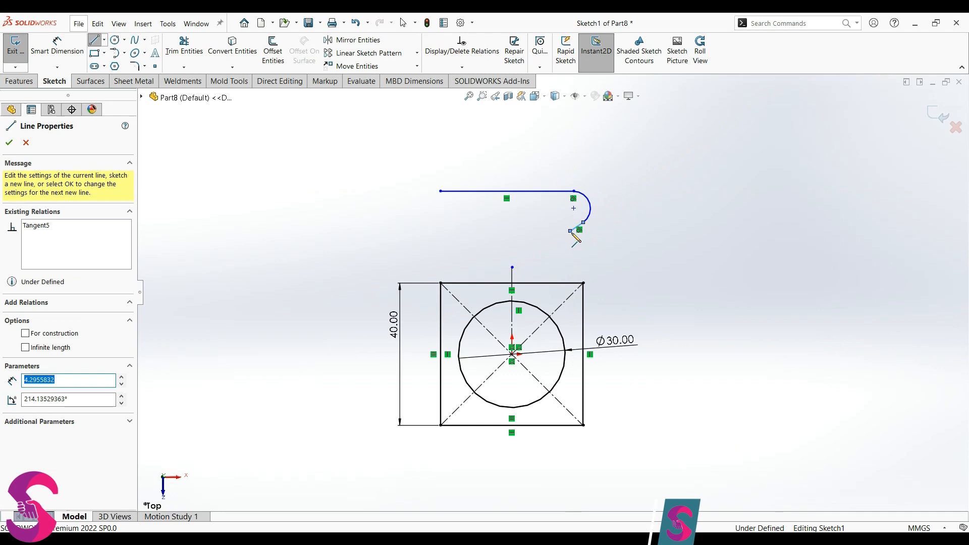
left_click(570, 230)
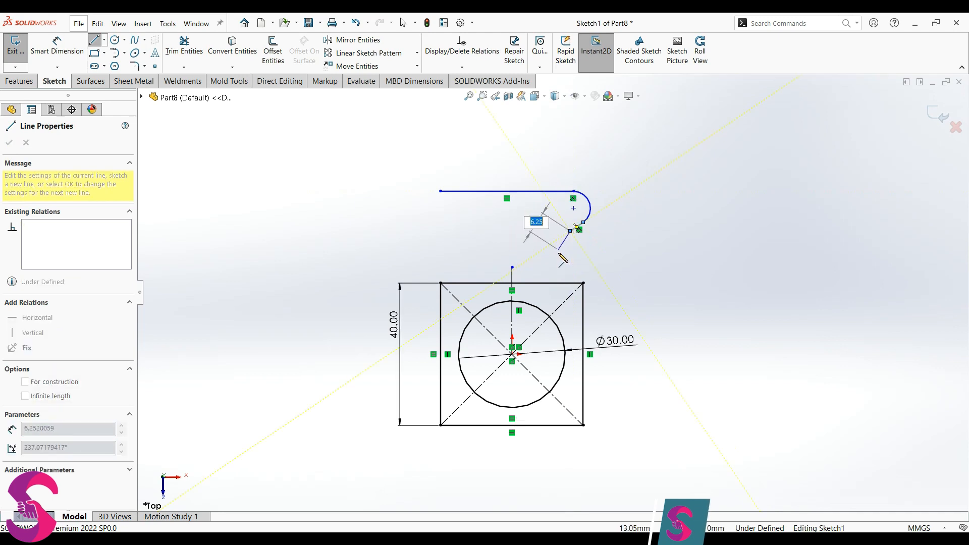
left_click(584, 284)
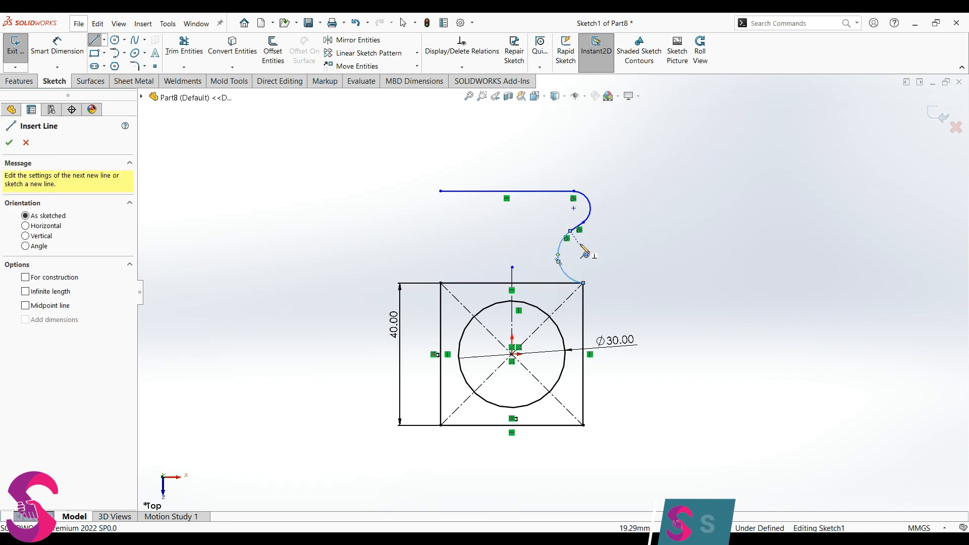
scroll(591, 234, "up", 3)
key("Escape")
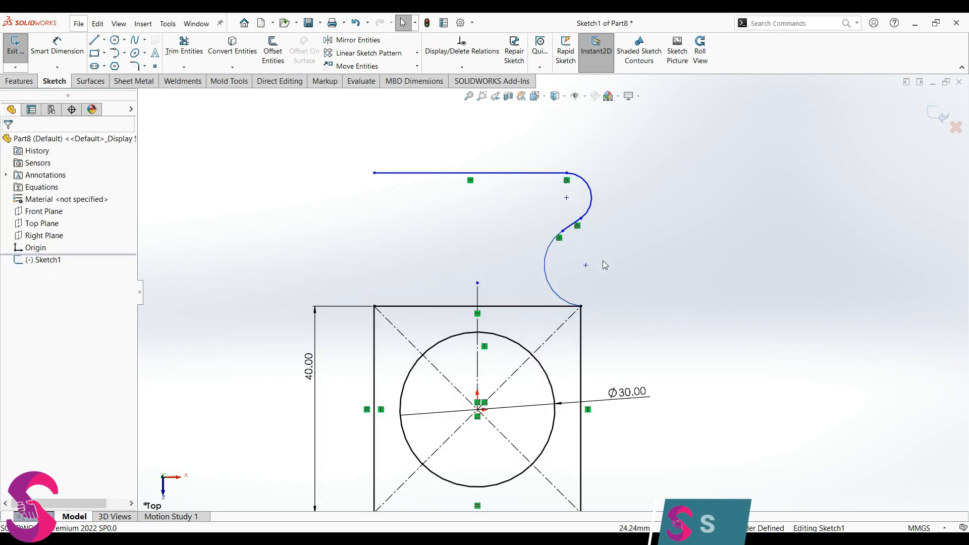
- Dimension the horizontal distance from the circle's center to the upper arc's center as 17.5 mm
key("d")
left_click(485, 333)
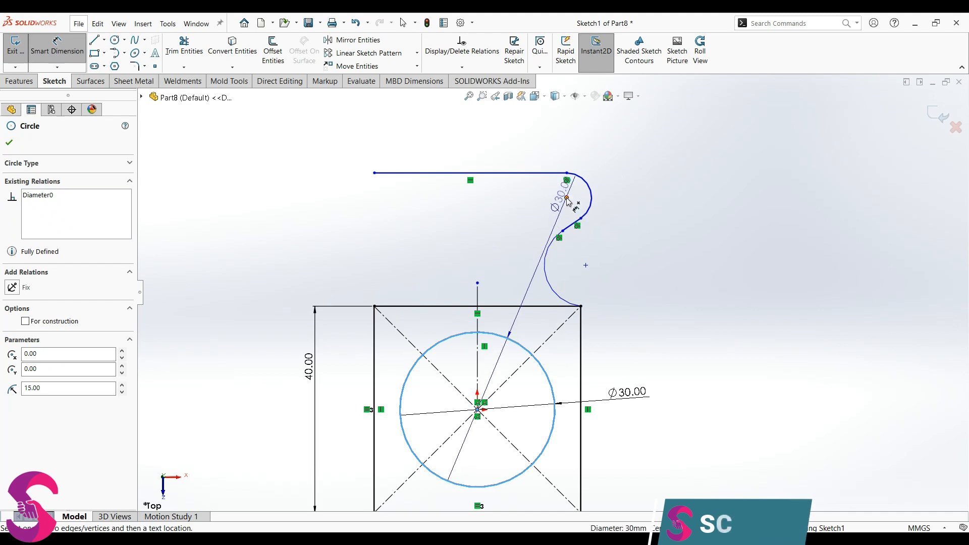
left_click(566, 197)
left_click(538, 143)
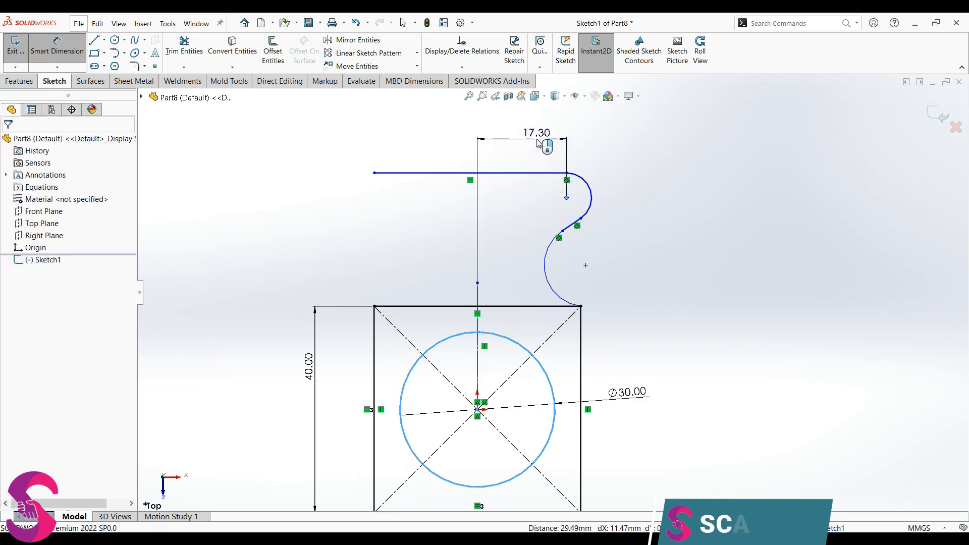
type("17.5")
key("Return")
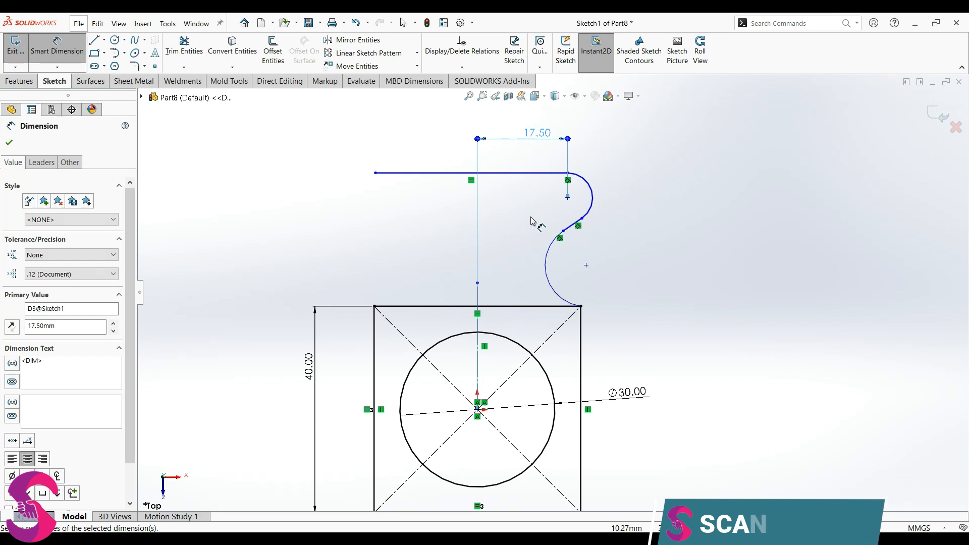
- Dimension the lower arc's radius as 5 mm
left_click(557, 248)
left_click(633, 253)
type("5")
key("Return")
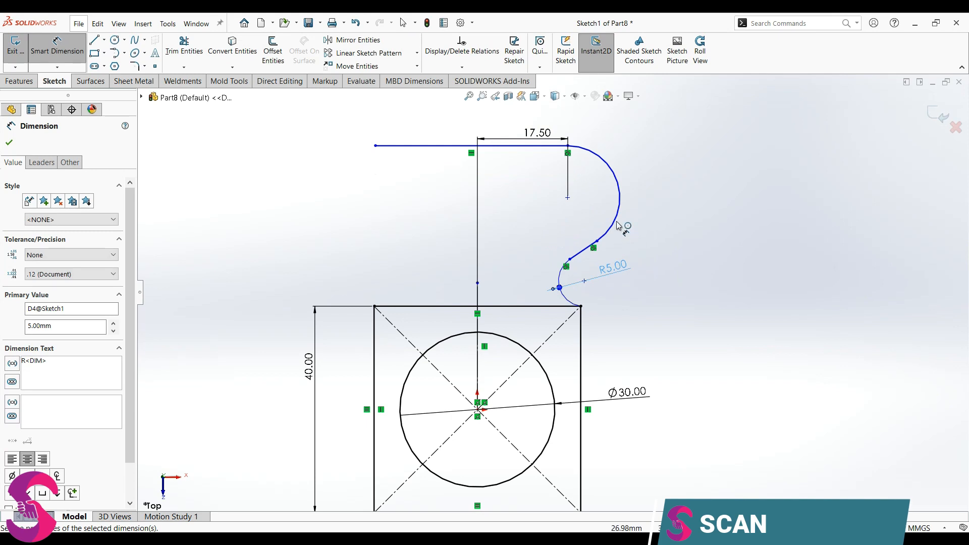
- Dimension the upper arc's radius as 10 mm
left_click(618, 214)
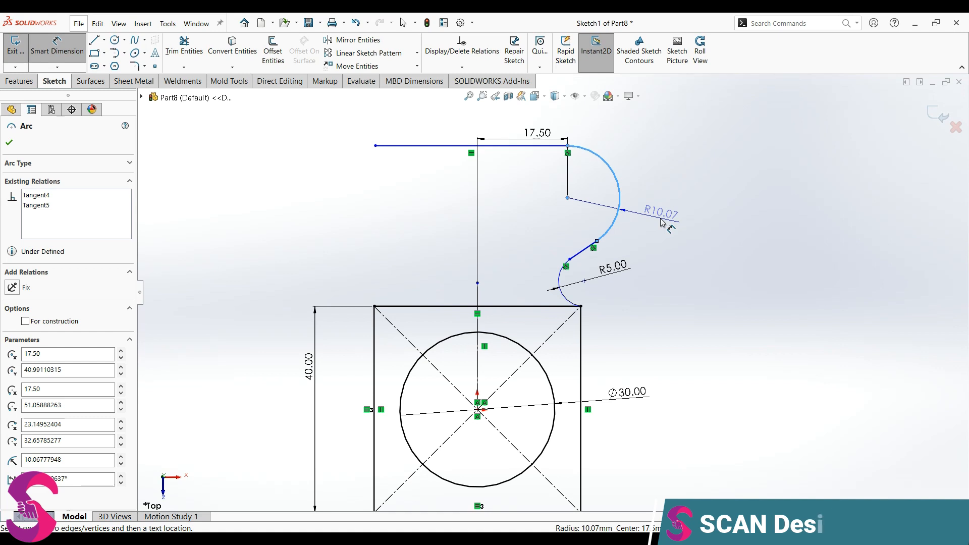
left_click(661, 222)
type("10")
key("Return")
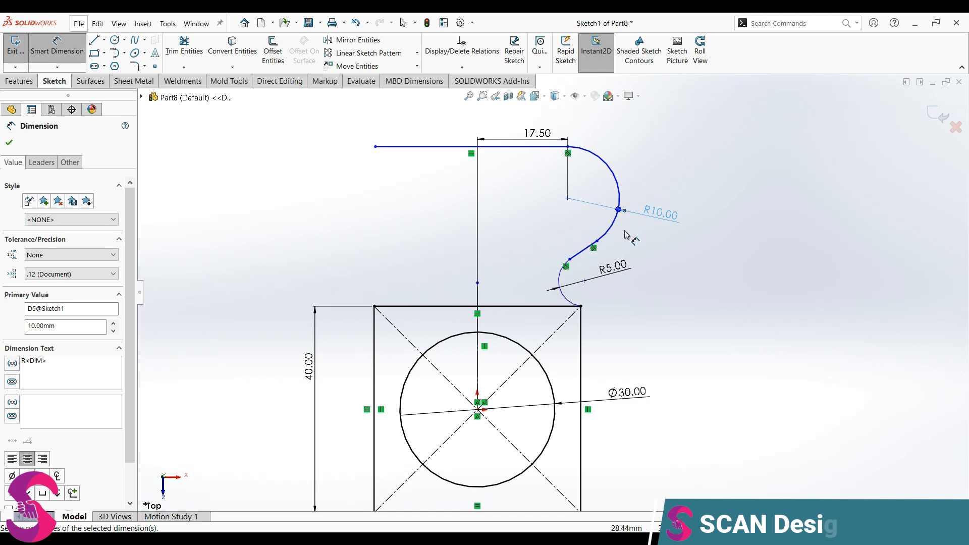
- Set the upper arc's radius dimension to 12 mm
double_click(665, 217)
left_click(662, 229)
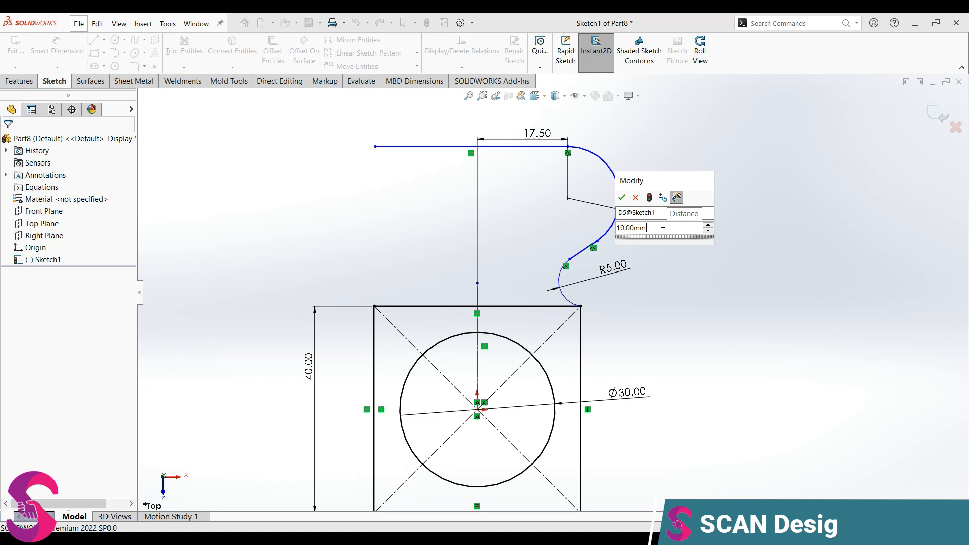
left_click_drag(646, 230, 605, 232)
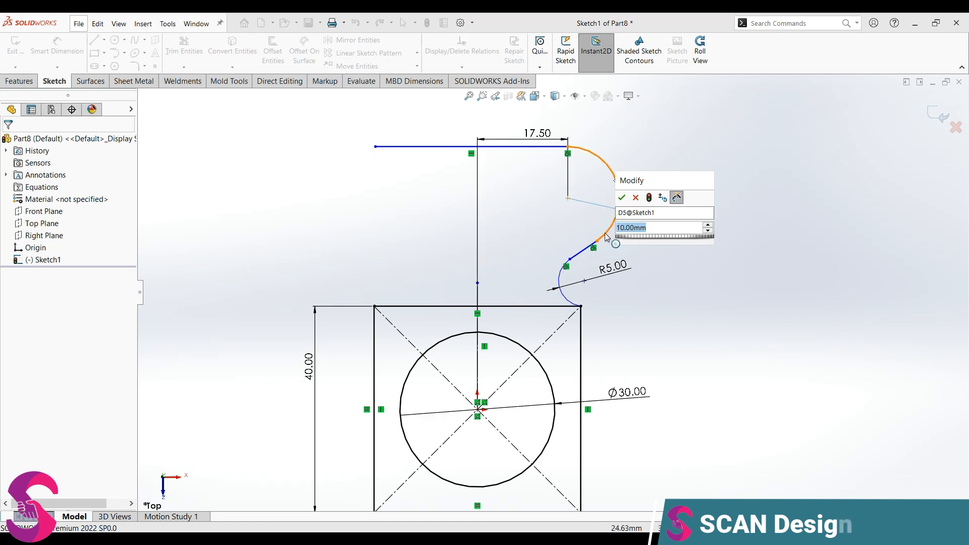
type("12")
key("Return")
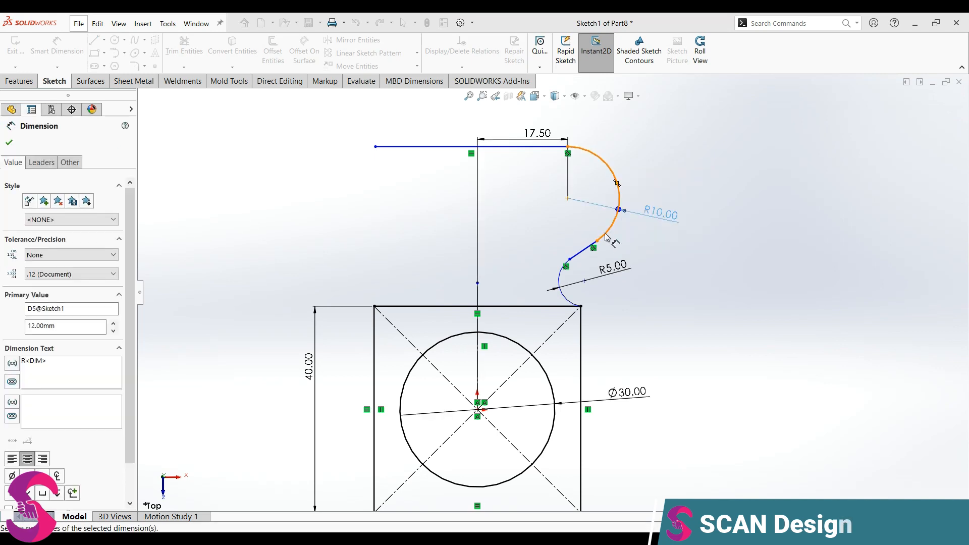
- Set the upper arc's radius dimension to 6 mm
double_click(669, 206)
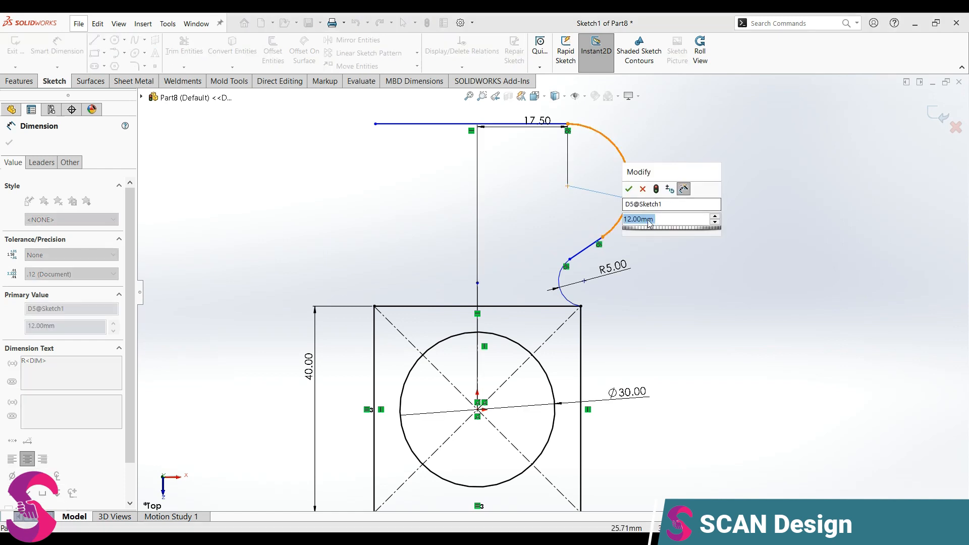
type("6")
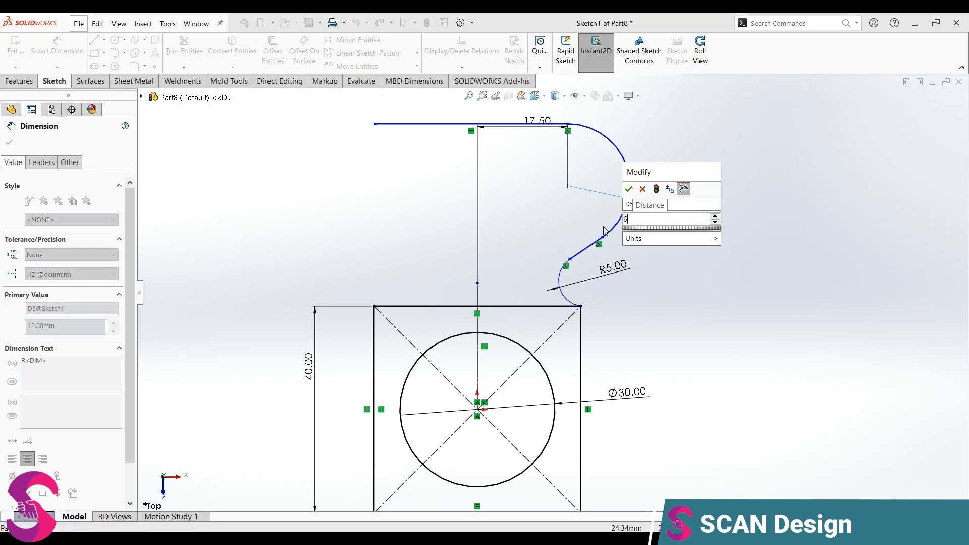
key("Return")
scroll(569, 245, "down", 3)
key("Escape")
- Dimension the angle between the short slanted line and the square's upper edge as 45 degrees
right_click_drag(631, 286, 626, 233)
left_click(589, 266)
left_click(515, 360)
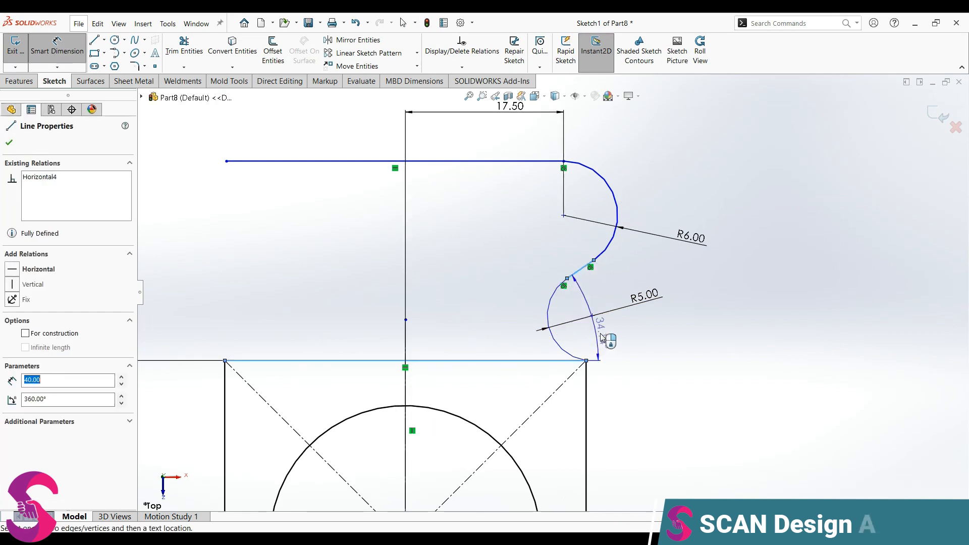
left_click(626, 339)
type("45")
key("Return")
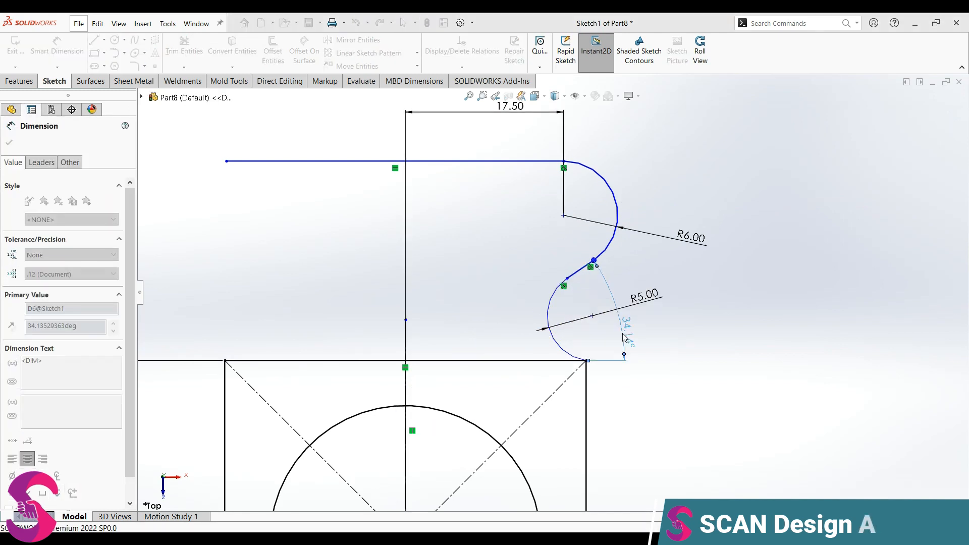
scroll(550, 293, "up", 2)
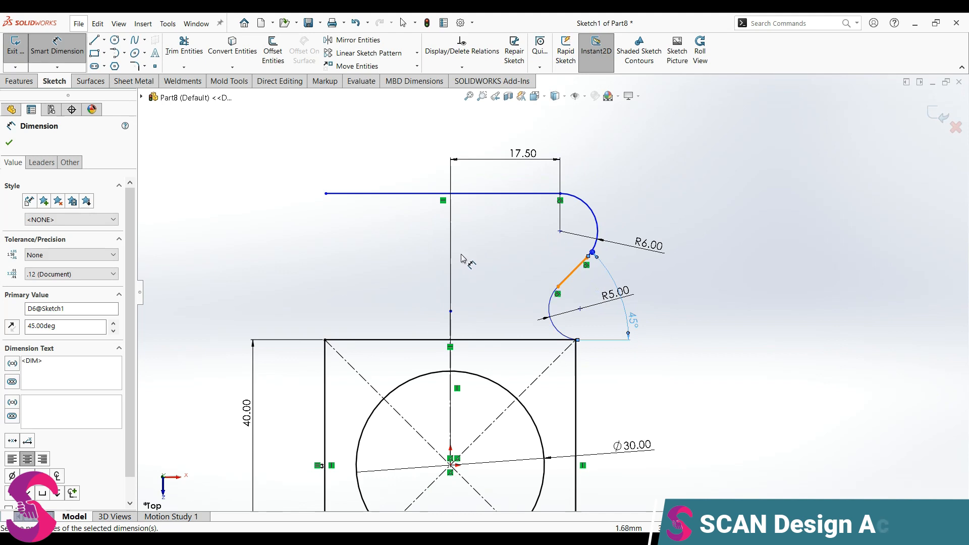
left_click(529, 197)
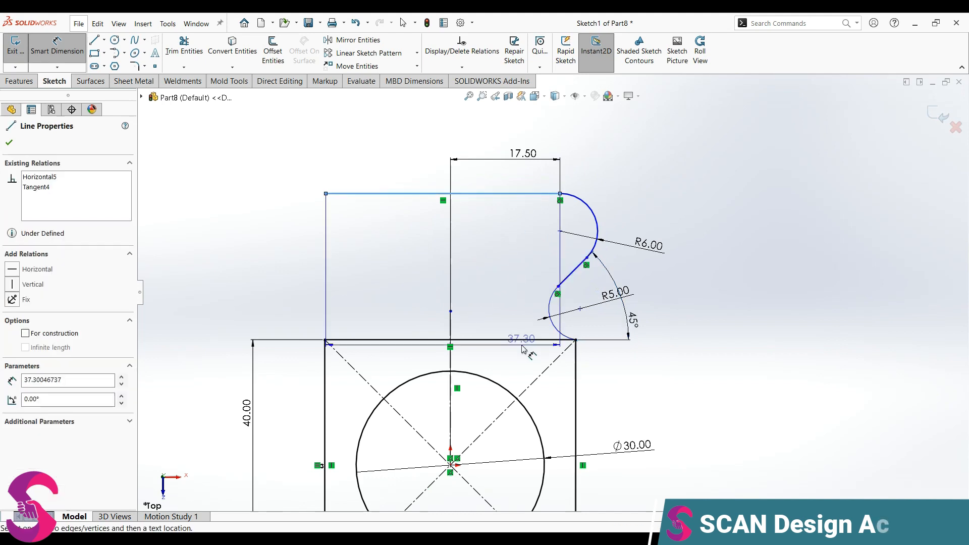
left_click(523, 342)
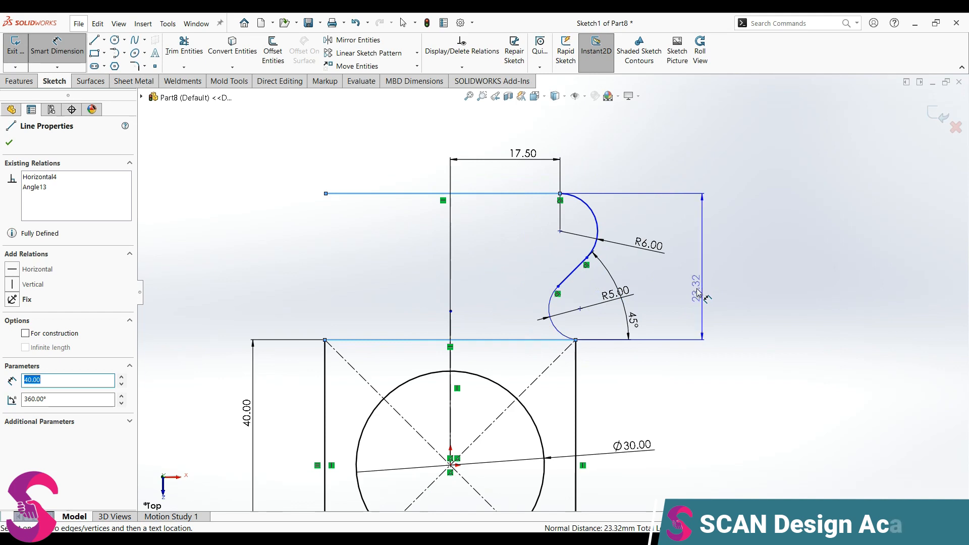
key("Escape")
- Dimension the vertical distance from the upper arc's centre to the square's upper edge as 18 mm
left_click(559, 230)
left_click(520, 342)
left_click(701, 302)
type("18")
key("Return")
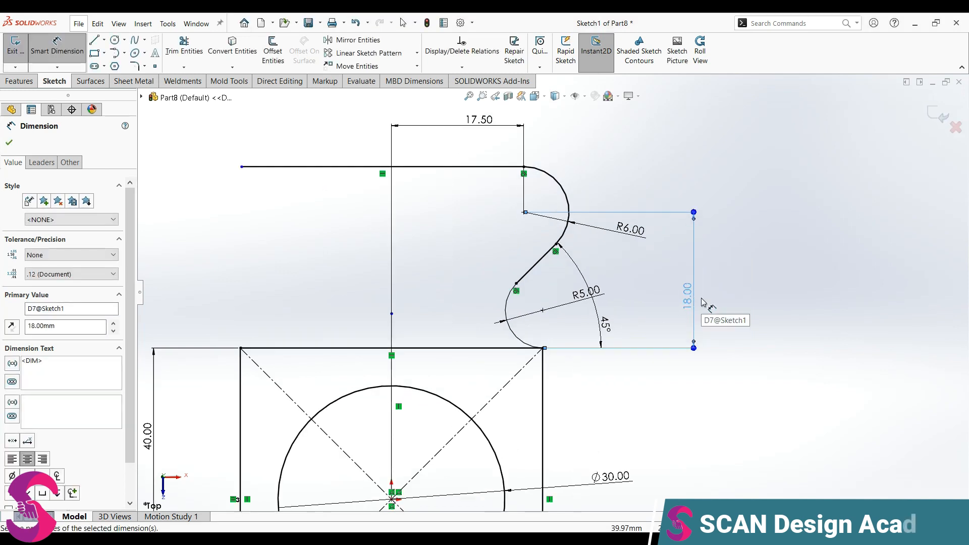
scroll(647, 257, "up", 2)
scroll(514, 223, "down", 2)
key("Escape")
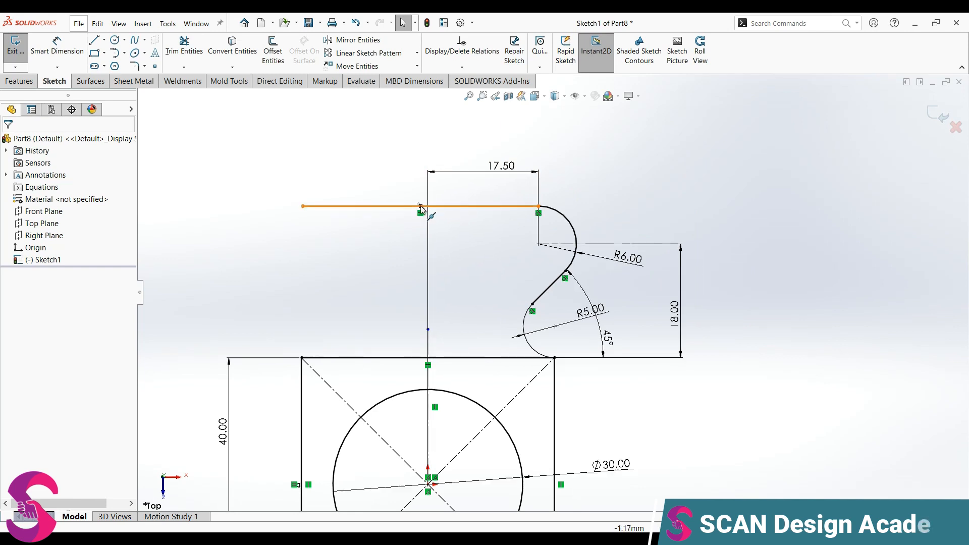
- Make the upper horizontal line's midpoint coincident with the vertical construction line through the origin
left_click(428, 338)
left_click(429, 336, "ctrl")
left_click(476, 291)
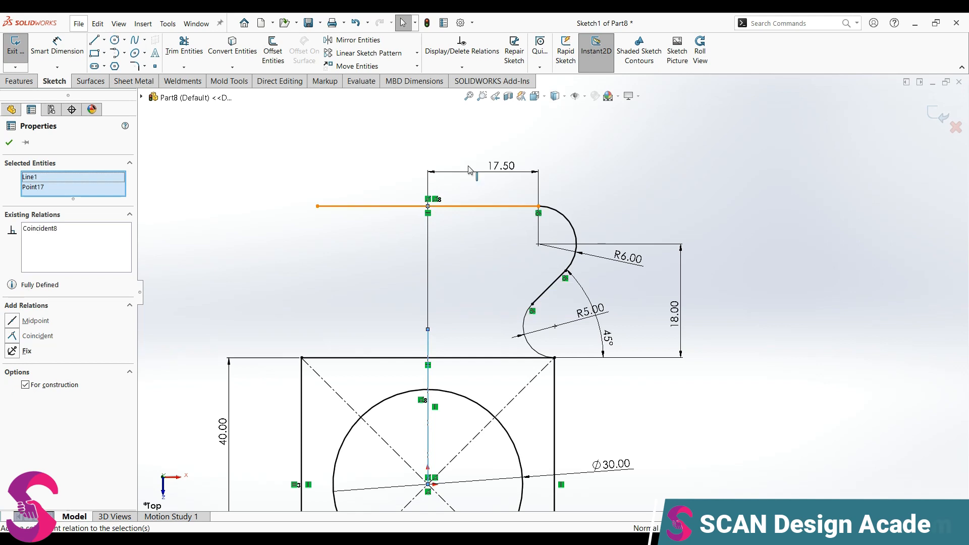
left_click(455, 135)
- Try to mirror the two right-hand contour arcs about the short slanted line
left_click_drag(467, 145, 638, 379)
left_click(354, 40)
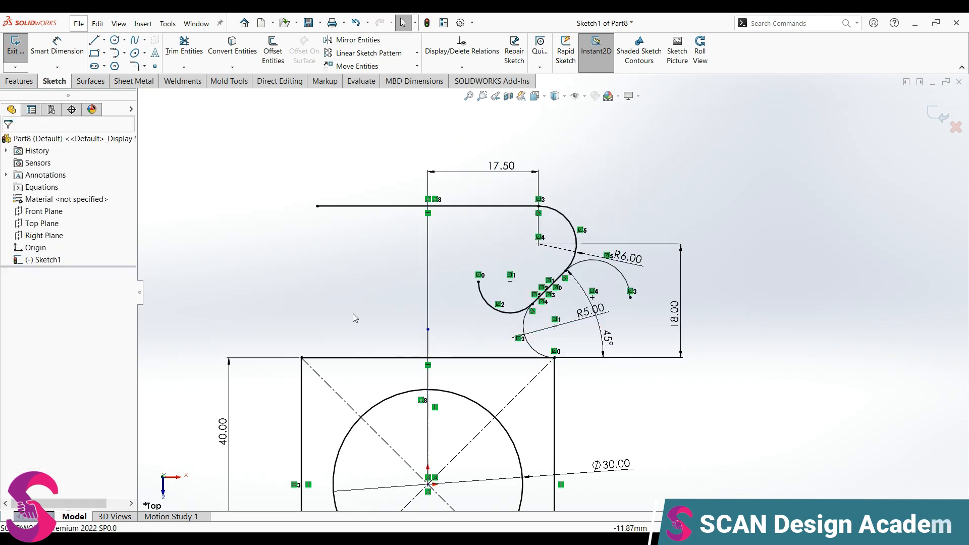
key("ctrl+z")
key("Escape")
- Mirror the two arcs and the short slanted line about the vertical construction line, keeping the originals
left_click(354, 41)
left_click_drag(512, 161, 653, 384)
left_click(47, 312)
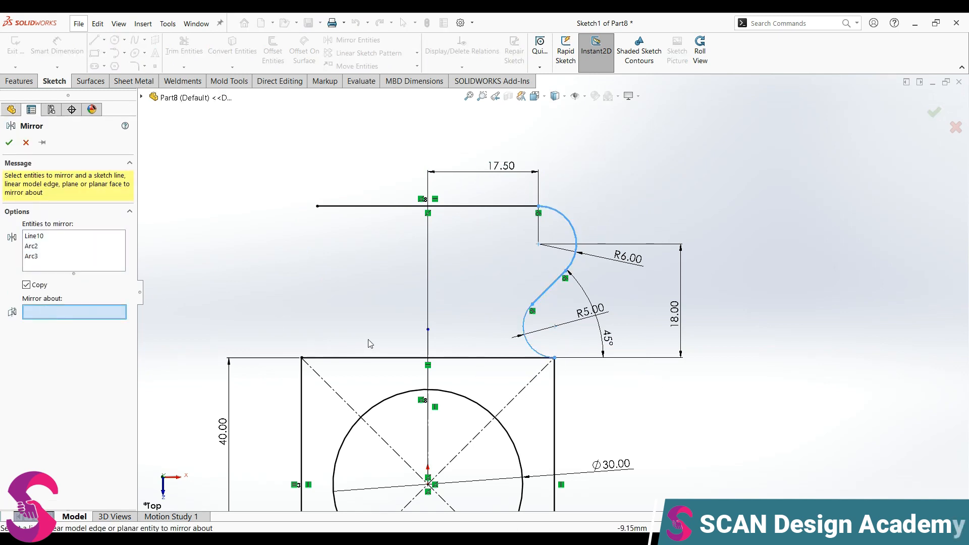
left_click(428, 349)
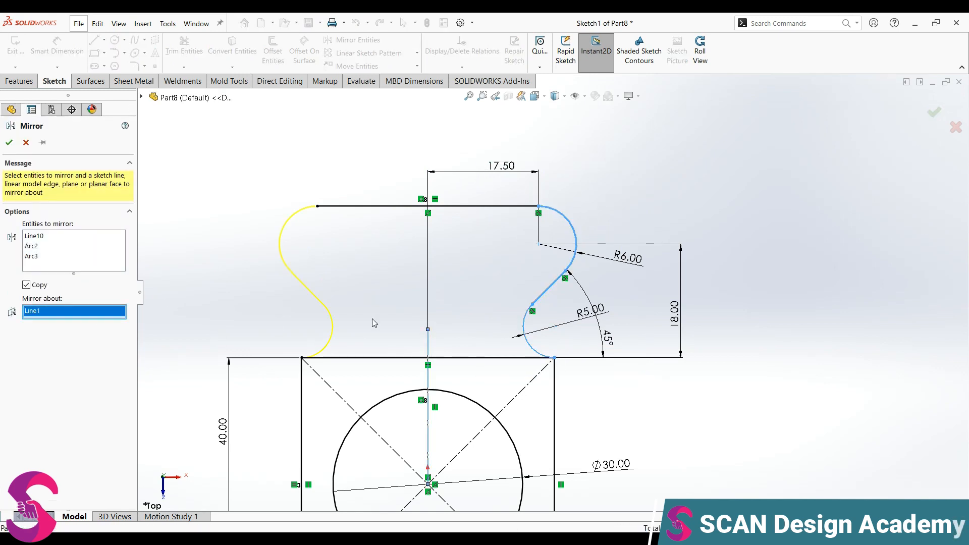
left_click(10, 143)
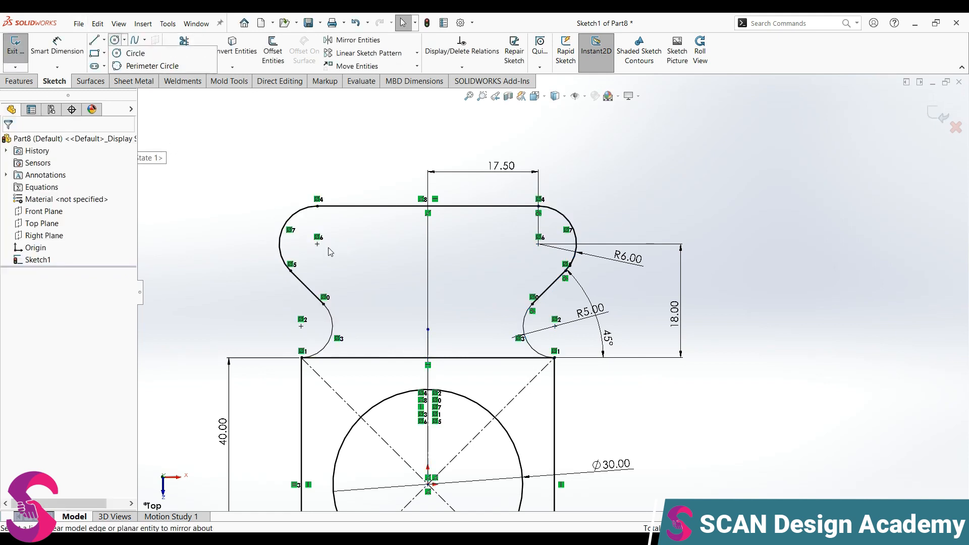
- Sketch an 8 mm diameter circle centred on each of the two R6 upper arc centres
left_click(132, 53)
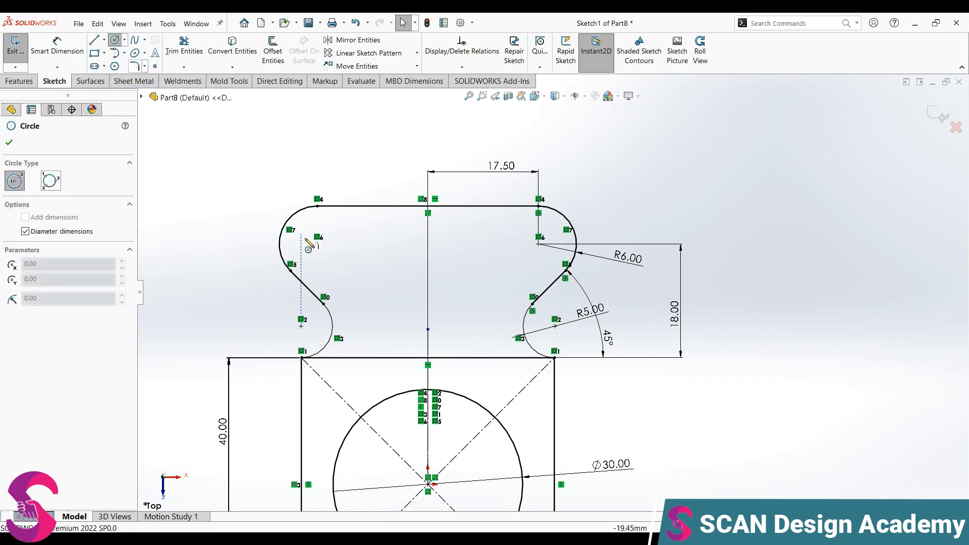
left_click(317, 244)
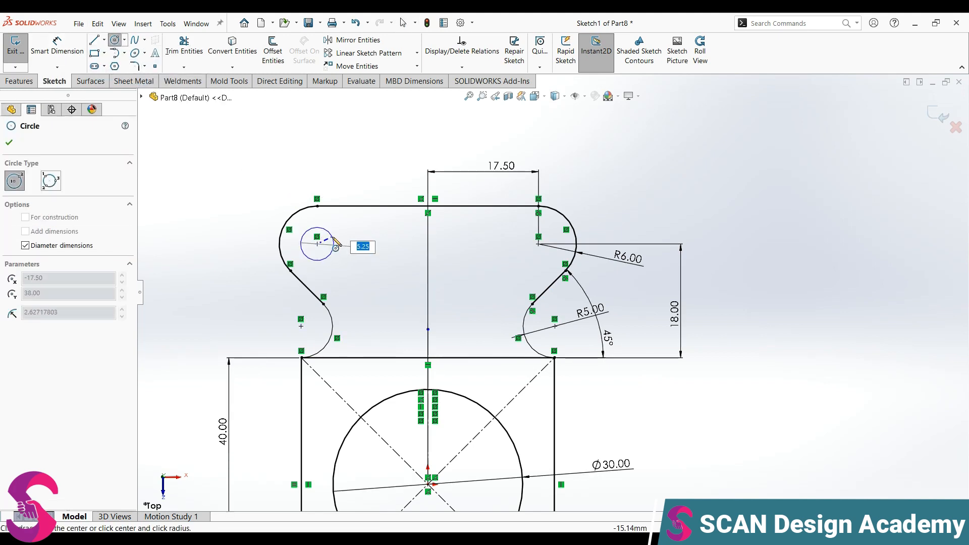
type("8")
key("Return")
left_click(538, 244)
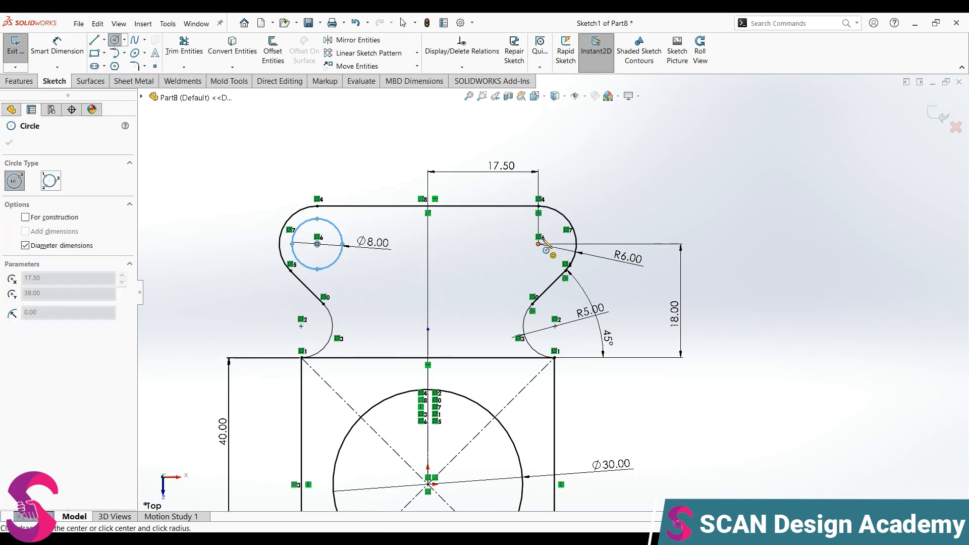
key("Return")
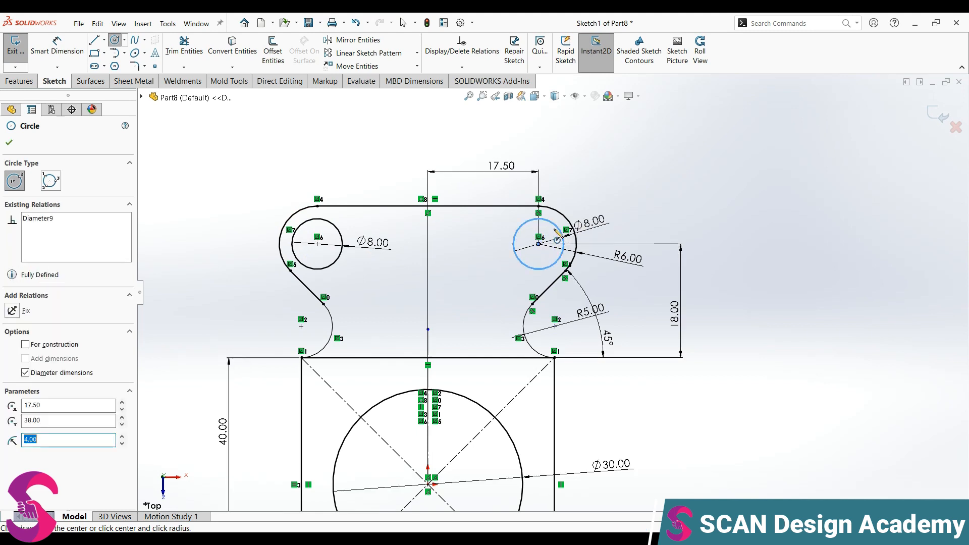
left_click(58, 49)
left_click(555, 224)
left_click(561, 213)
left_click(569, 213)
key("Escape")
scroll(523, 304, "up", 3)
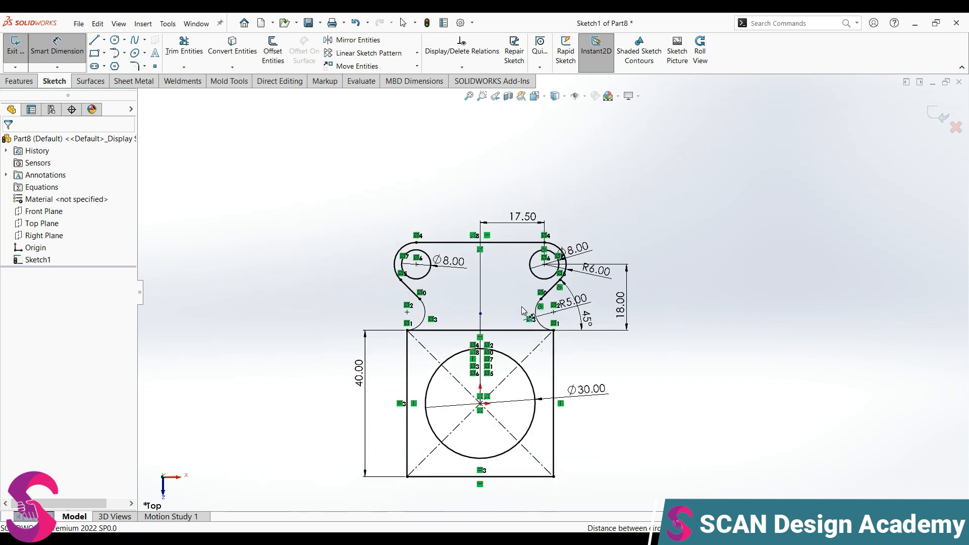
key("Escape")
- Sketch a tapered outline from the square's right corners: two slanted lines, the upper about 86 mm long, joined by a short vertical end line
scroll(558, 348, "up", 2)
scroll(559, 368, "down", 2)
scroll(559, 371, "down", 1)
scroll(506, 361, "up", 1)
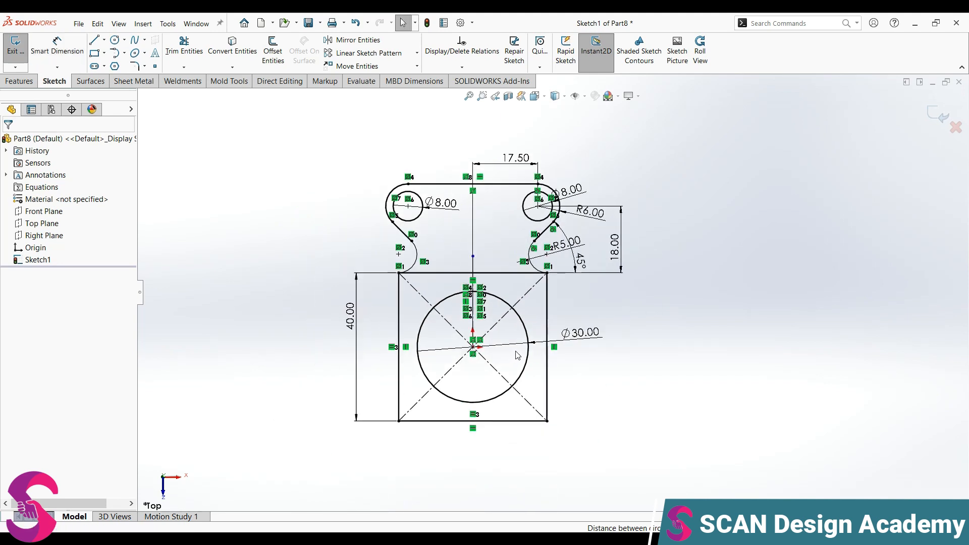
scroll(549, 289, "up", 1)
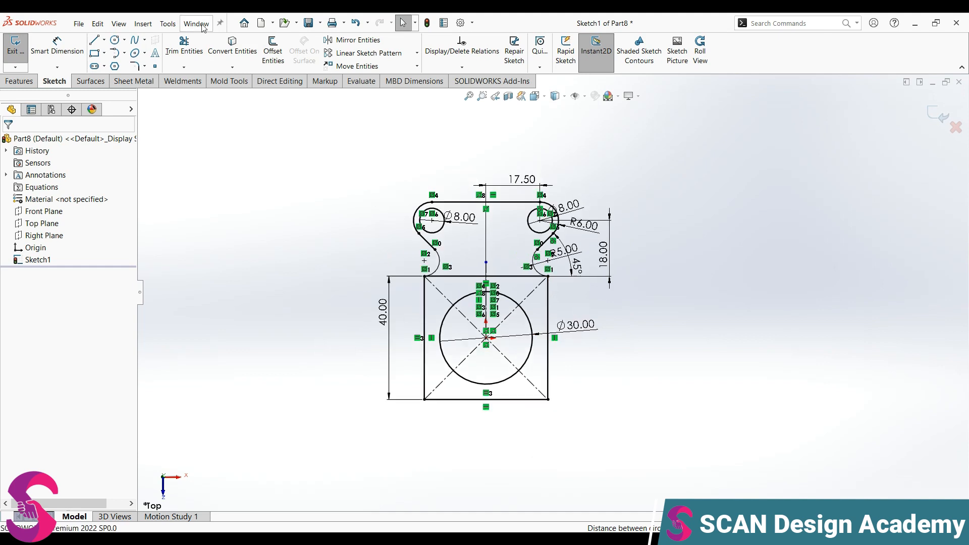
left_click(94, 40)
left_click(548, 276)
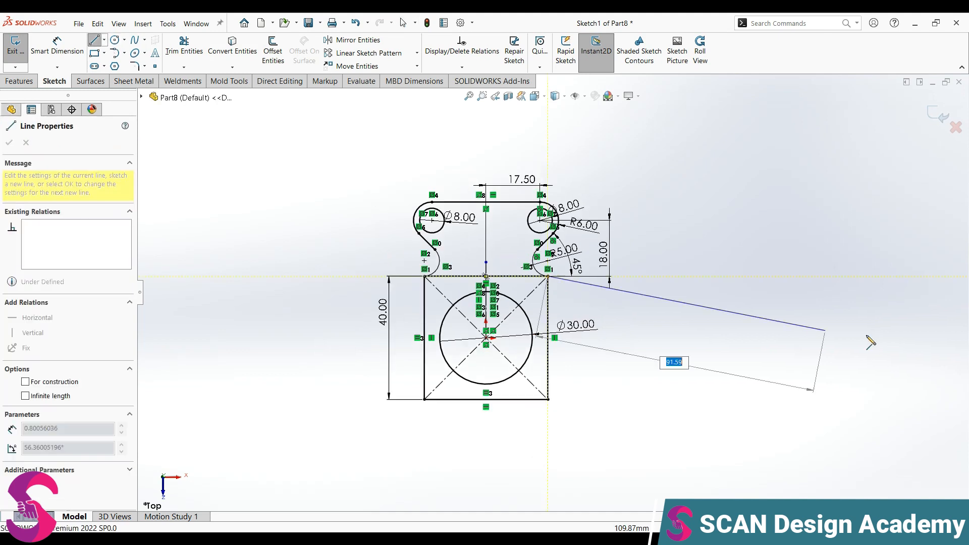
scroll(866, 337, "up", 1)
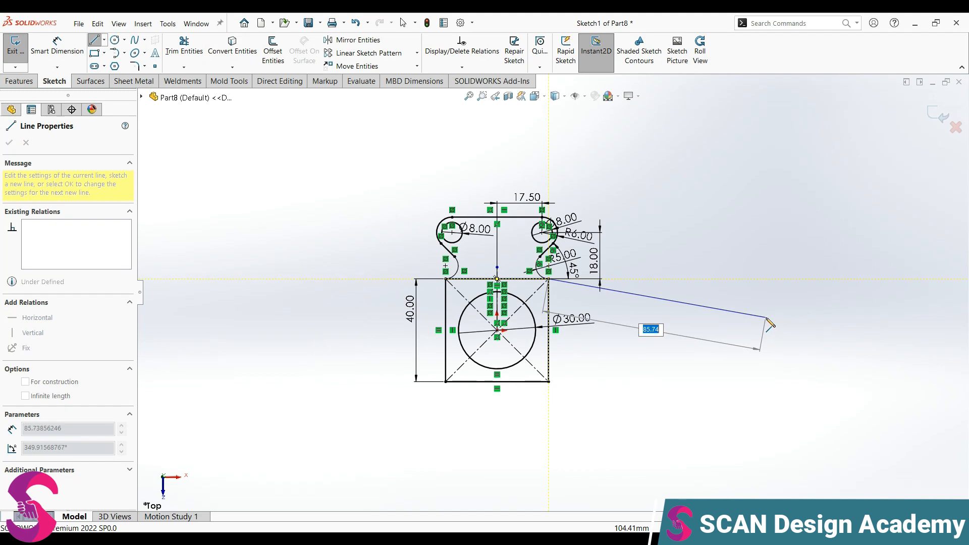
left_click(765, 314)
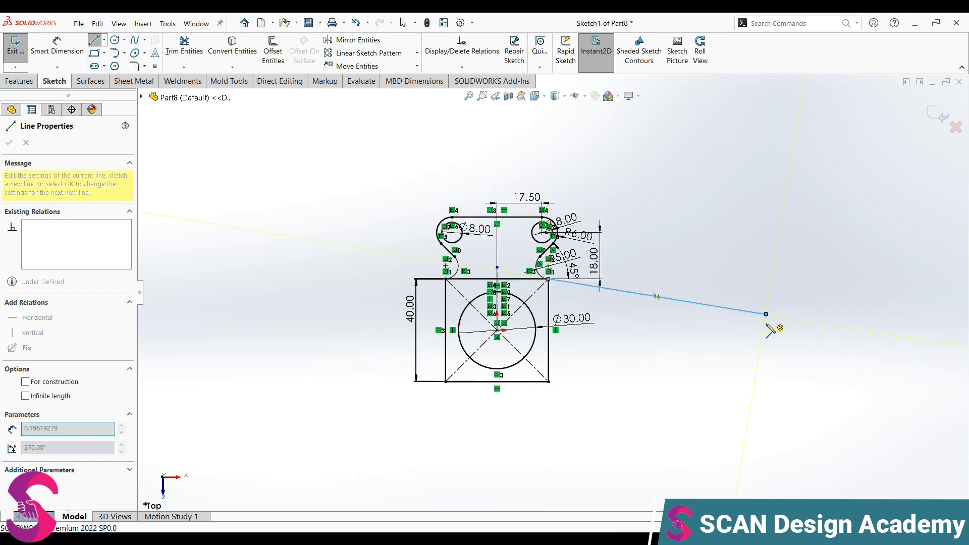
left_click(766, 352)
key("Escape")
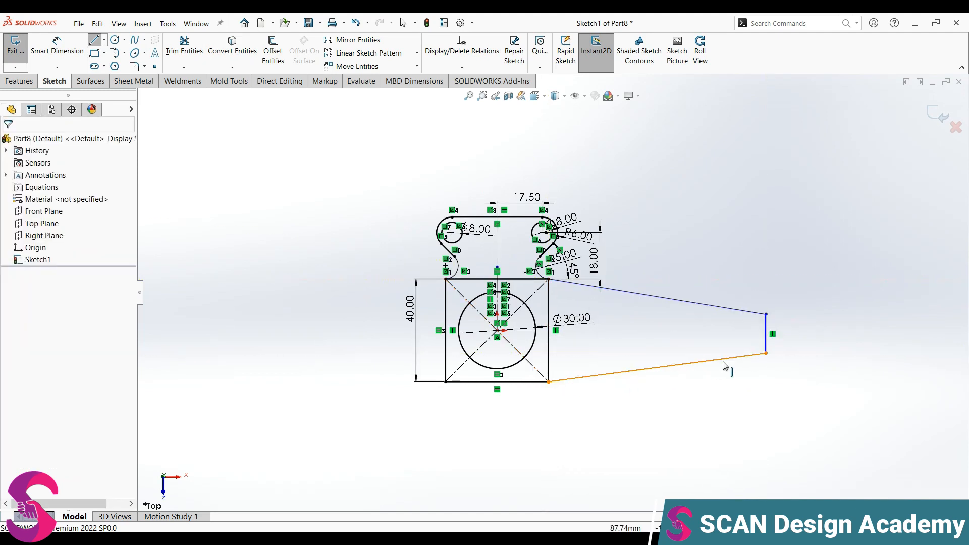
- Make the two long slanted lines of the tapered outline equal in length
left_click(722, 359)
left_click(749, 311, "ctrl")
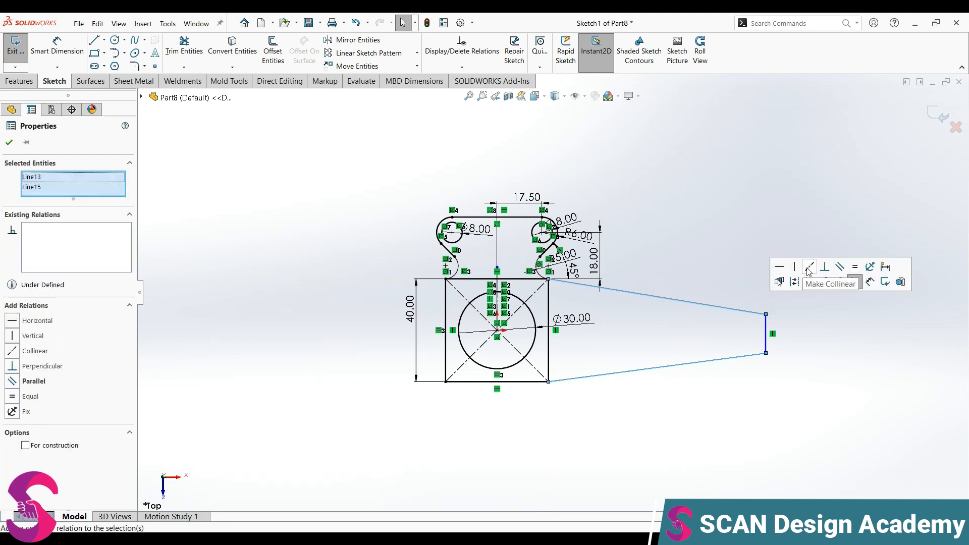
left_click(855, 267)
key("Escape")
- Add a horizontal relation between the midpoint of the short vertical end line and the origin
left_click(766, 335)
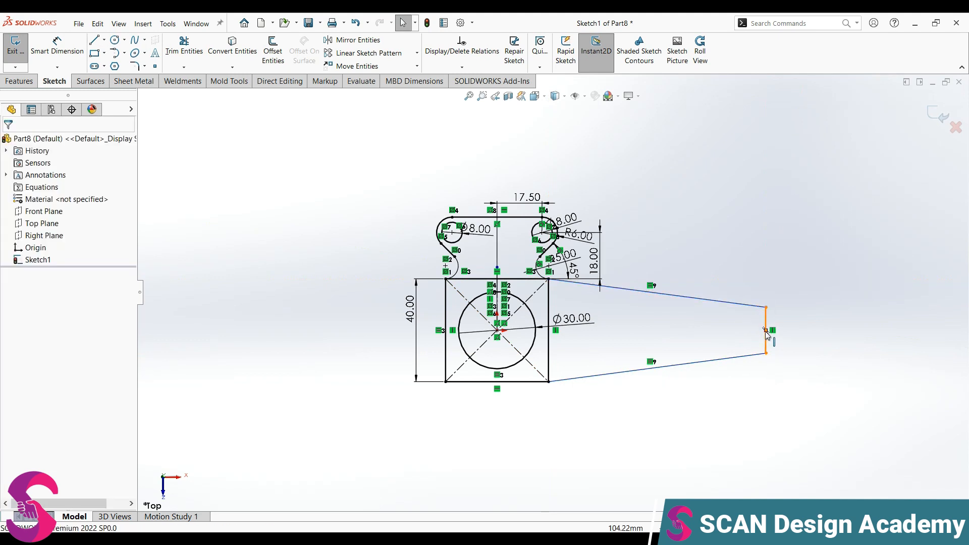
left_click(498, 331)
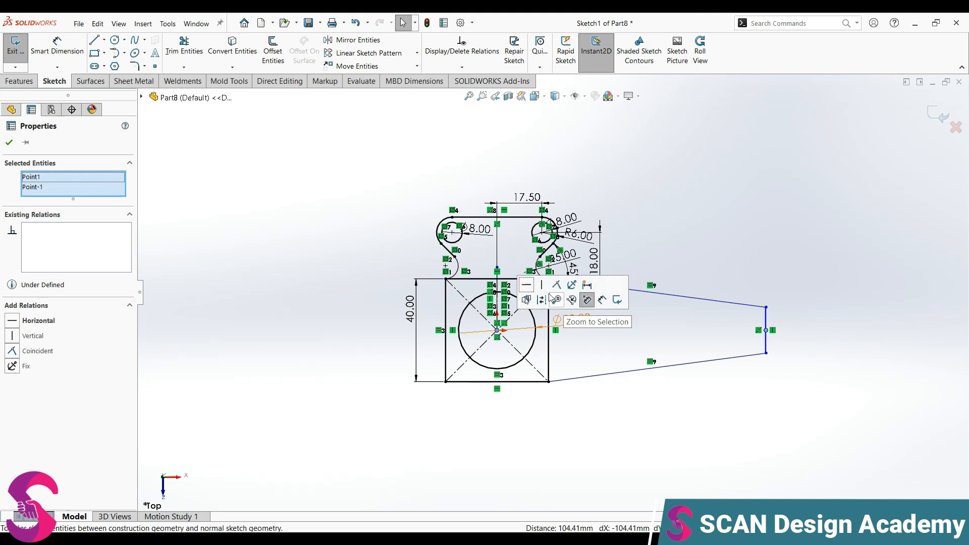
left_click(526, 285)
left_click(788, 404)
- Dimension the horizontal distance from the origin to the tapered outline's vertical end line as 75 mm
scroll(788, 403, "down", 1)
scroll(790, 407, "down", 1)
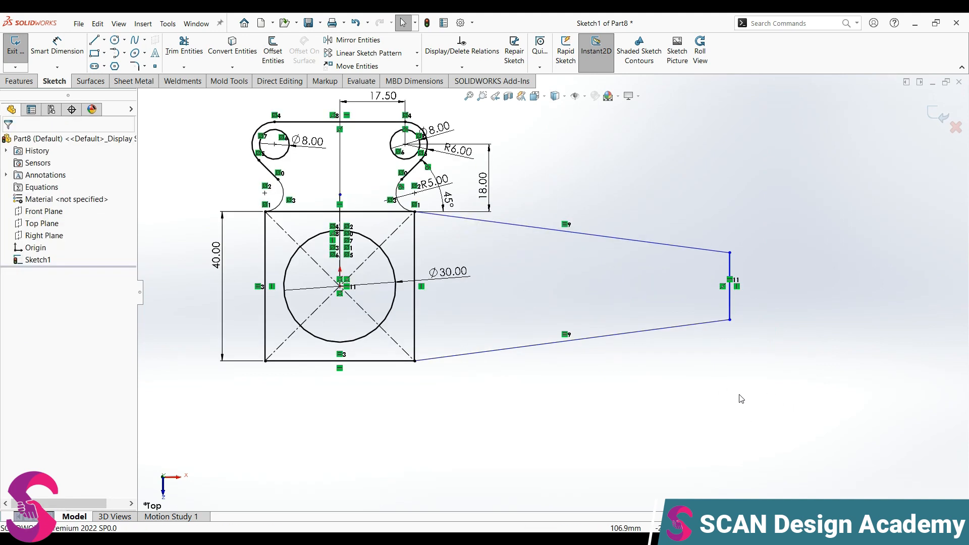
right_click_drag(693, 420, 692, 368)
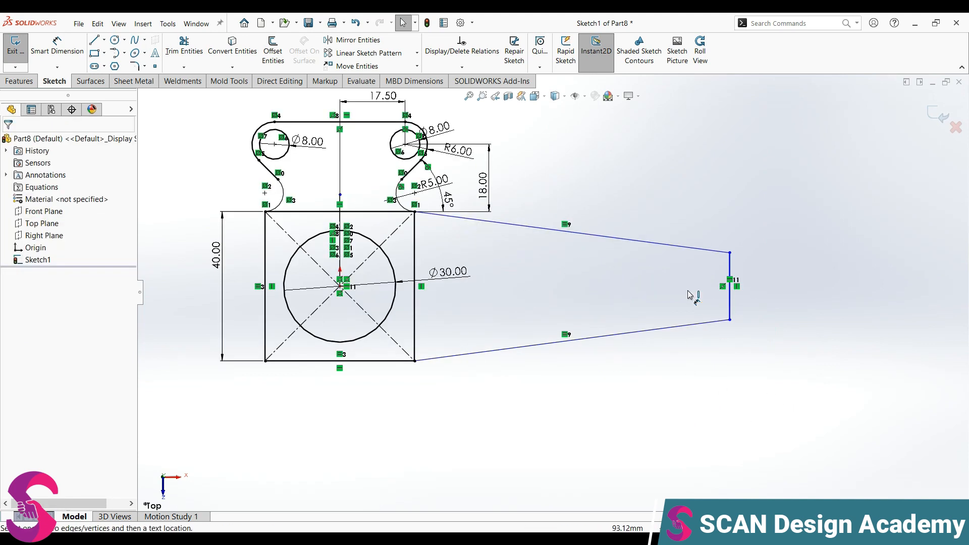
left_click(341, 288)
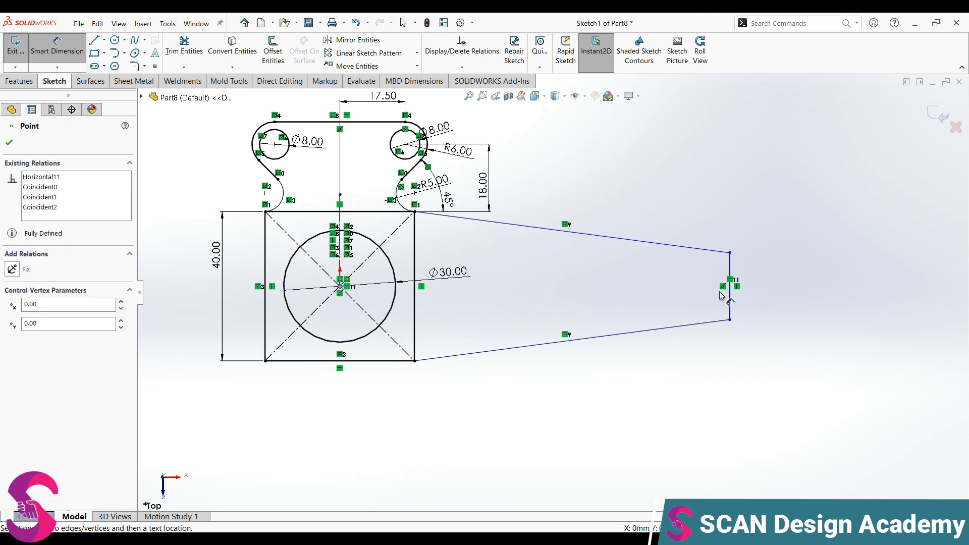
left_click(730, 305)
left_click(542, 396)
type("75")
key("Return")
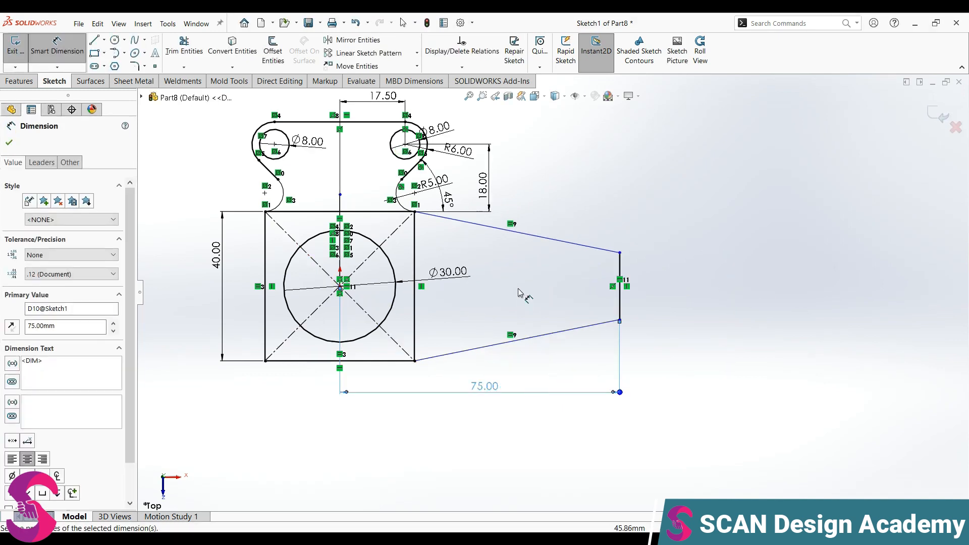
- Dimension the length of the tapered outline's vertical end line as 15 mm
scroll(520, 301, "up", 2)
scroll(536, 282, "down", 4)
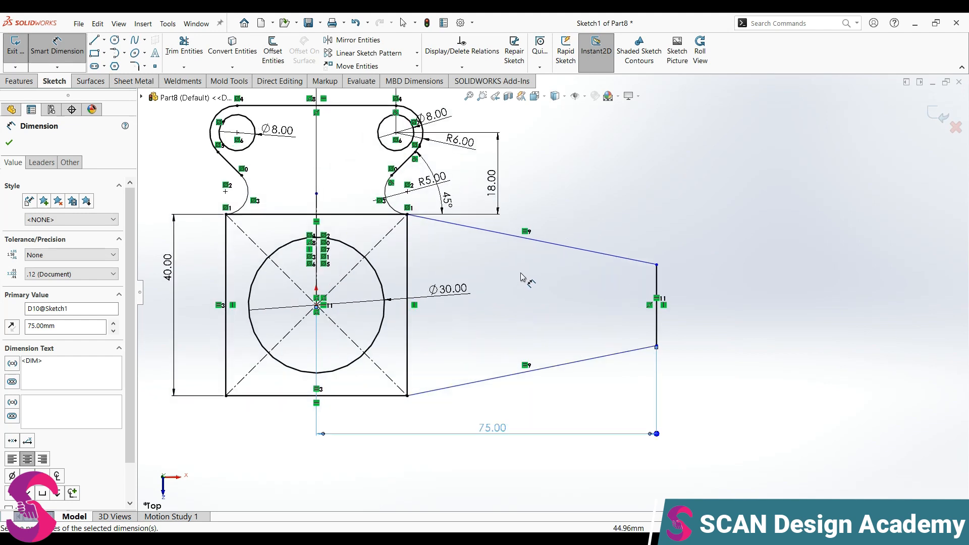
scroll(523, 277, "down", 1)
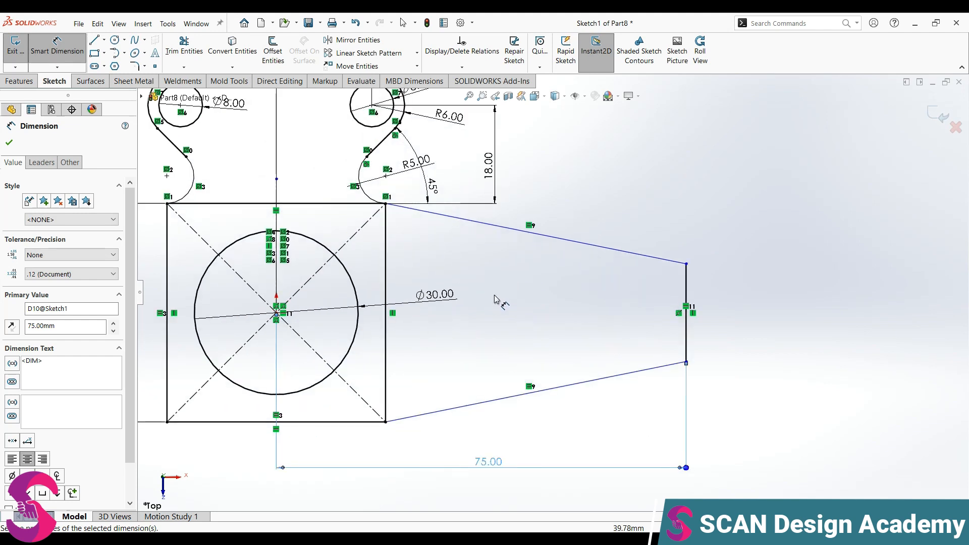
scroll(484, 307, "down", 2)
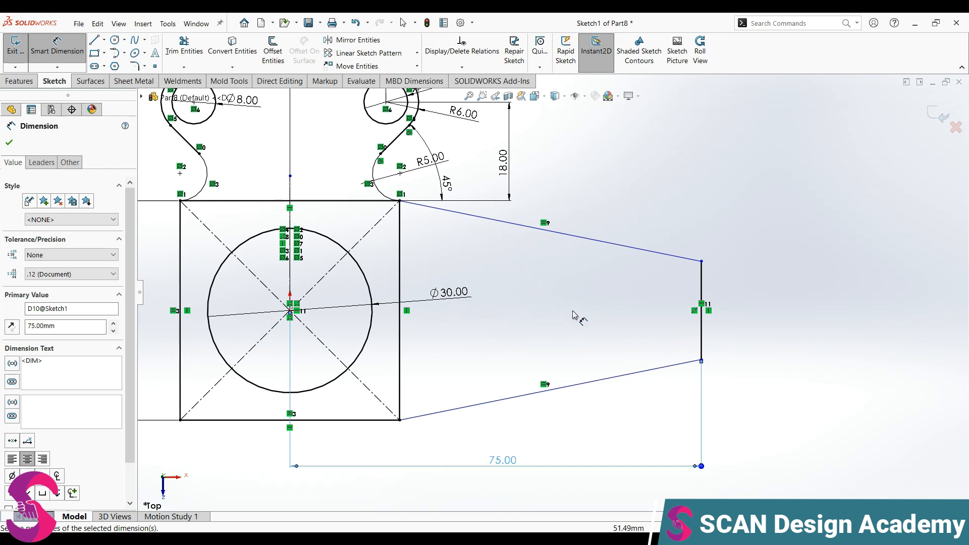
left_click(701, 353)
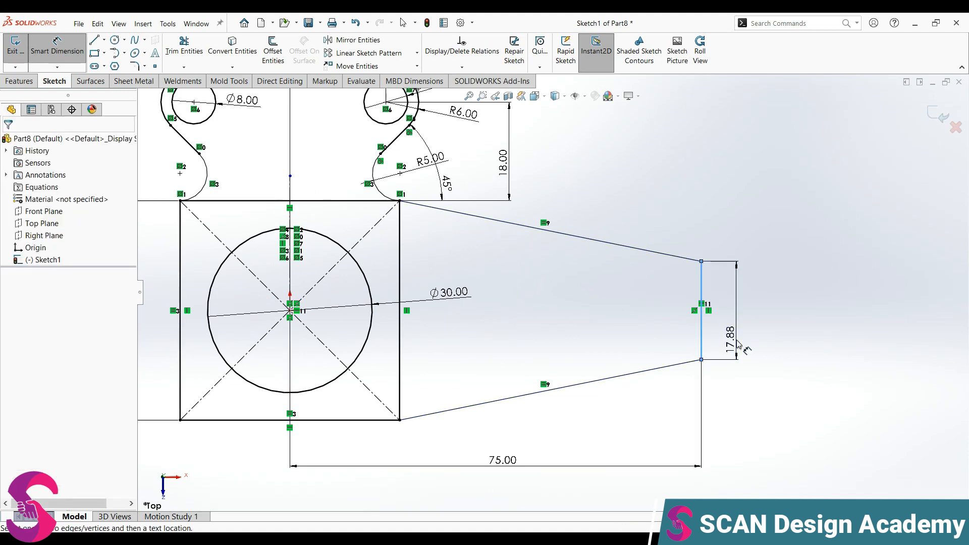
left_click(738, 343)
type("15")
key("Return")
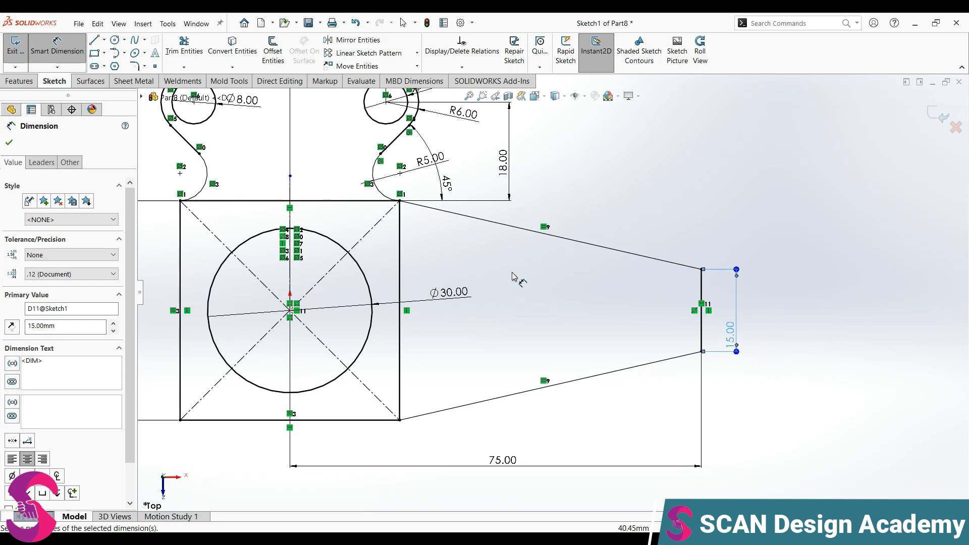
- Offset the chain of two slanted lines and the end line inward by 5 mm, in one direction only, with dimensions added
key("Escape")
left_click(271, 53)
type("5")
key("Return")
left_click(28, 228)
left_click(462, 223)
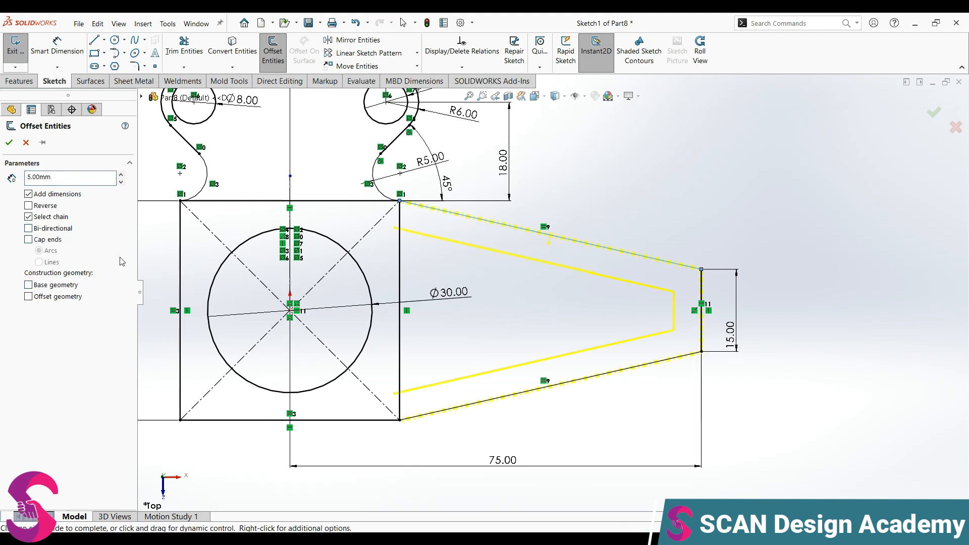
left_click(8, 142)
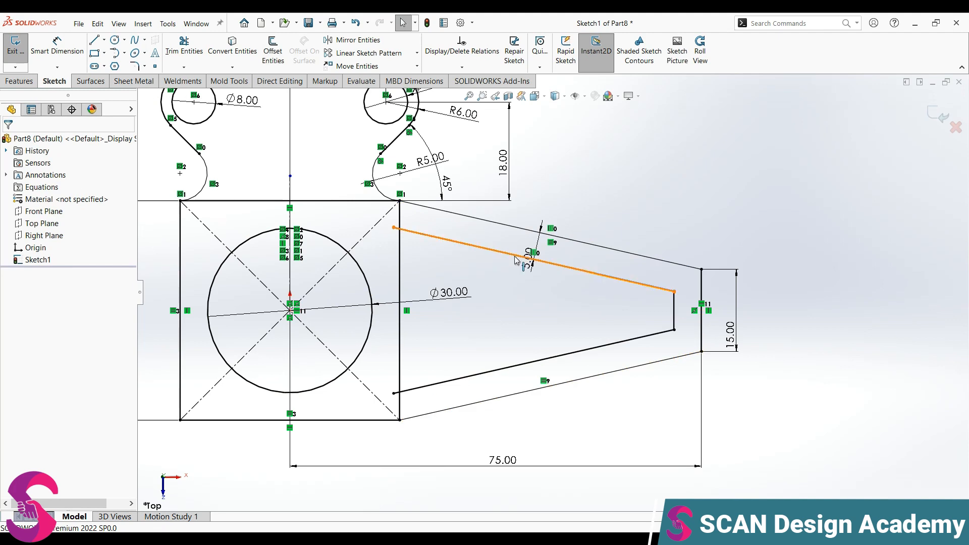
- Sketch a vertical line just outside the square, crossing both slanted lines of the inner offset outline
key("l")
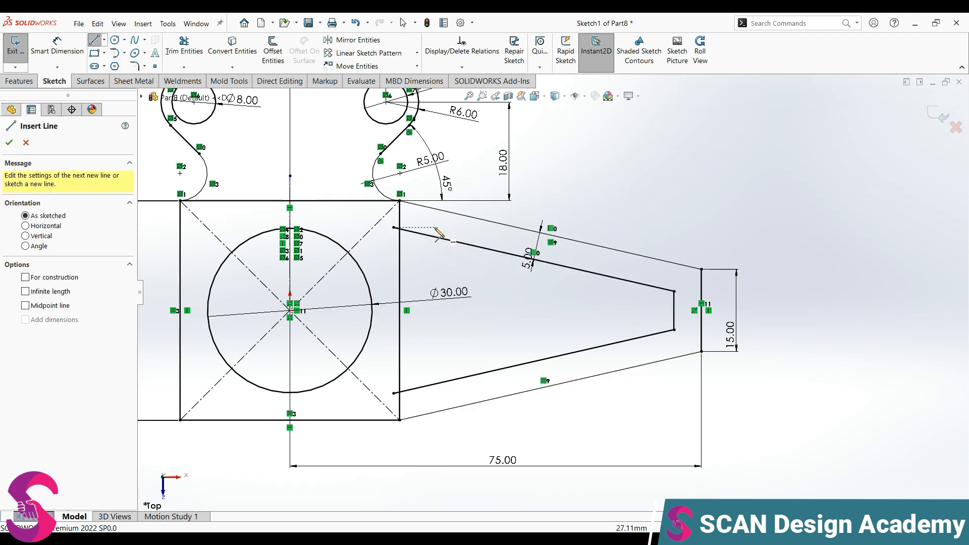
left_click(425, 220)
left_click(426, 398)
key("Escape")
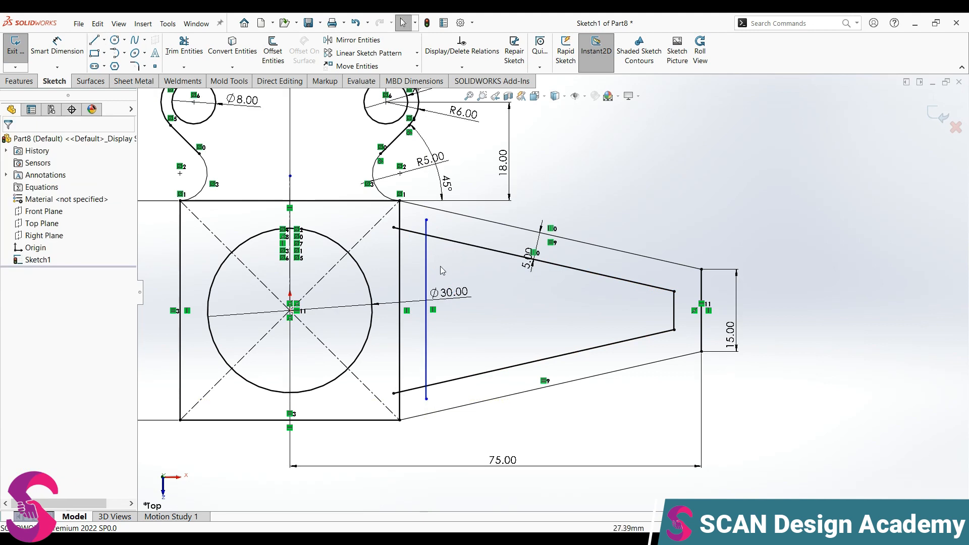
- Sketch four more vertical lines spaced along the tapered arm, each spanning between the two slanted inner offset lines
left_click(94, 39)
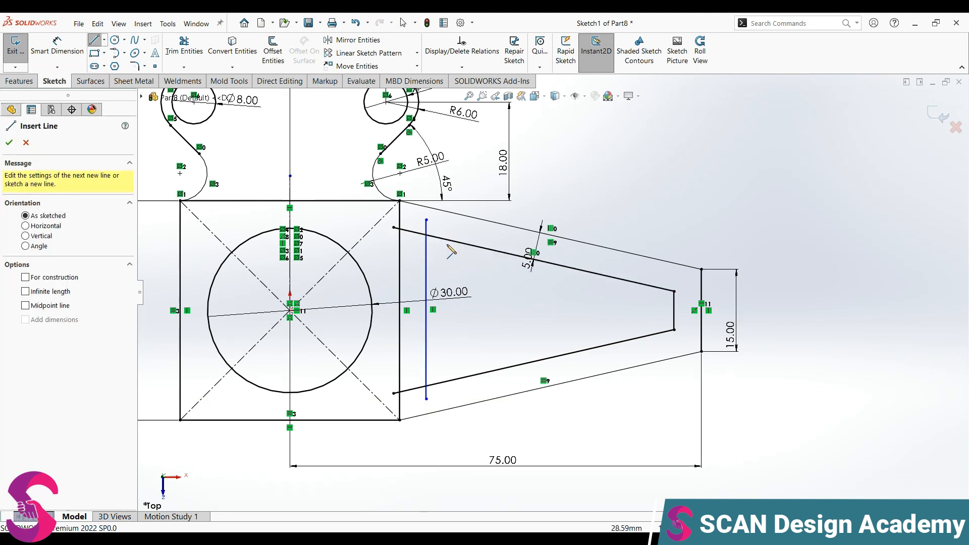
left_click(467, 244)
left_click(466, 376)
left_click(497, 250)
left_click(498, 369)
left_click(556, 265)
left_click(556, 357)
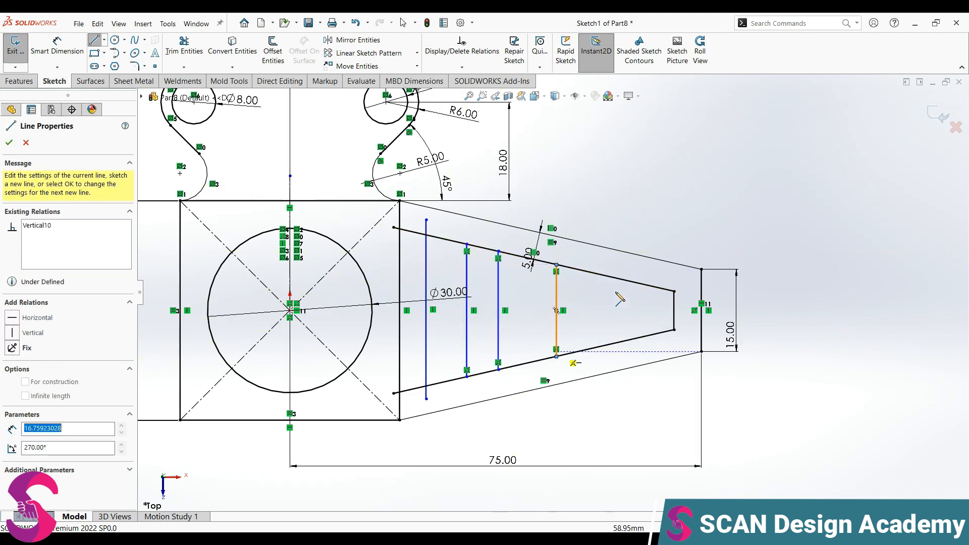
left_click(613, 277)
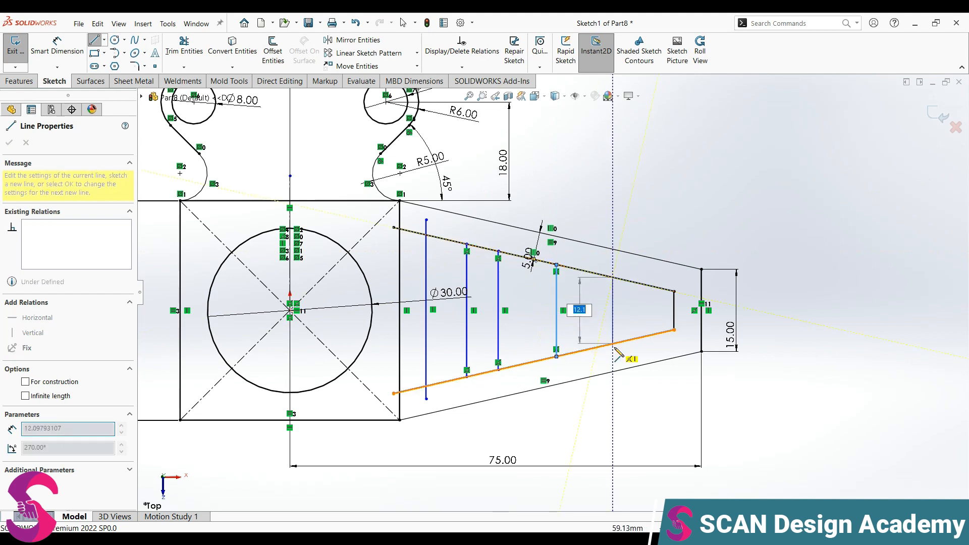
left_click(613, 344)
key("Escape")
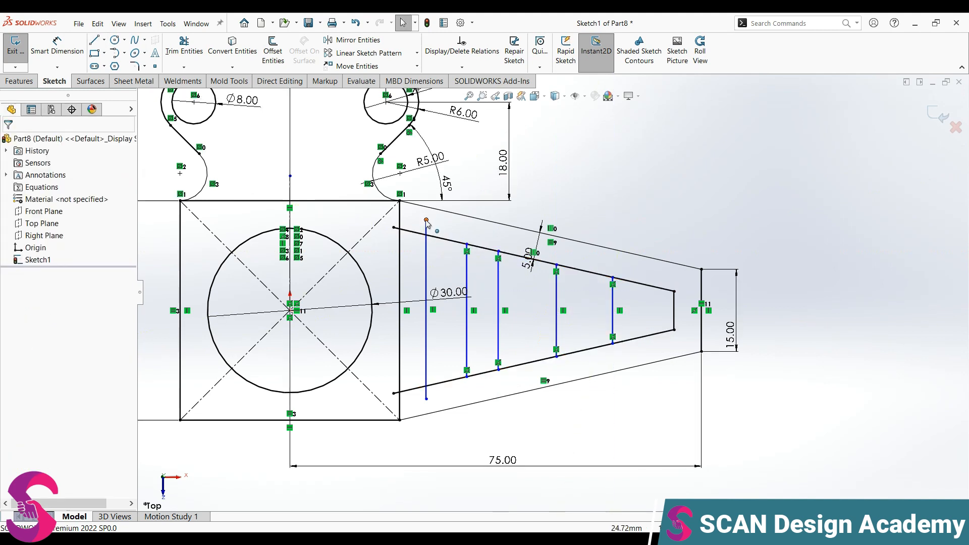
- Shorten the vertical line nearest the square and join its endpoints to the open ends of the slanted offset lines
left_click(426, 241)
left_click_drag(425, 240, 427, 235)
left_click_drag(427, 399, 428, 388)
left_click(382, 267)
left_click_drag(393, 227, 427, 235)
left_click_drag(393, 392, 428, 386)
- Dimension the horizontal distance from the origin to the inner outline's vertical line nearest the square as 37.5/2 mm
right_click_drag(479, 474, 477, 429)
left_click(427, 361)
left_click(400, 365)
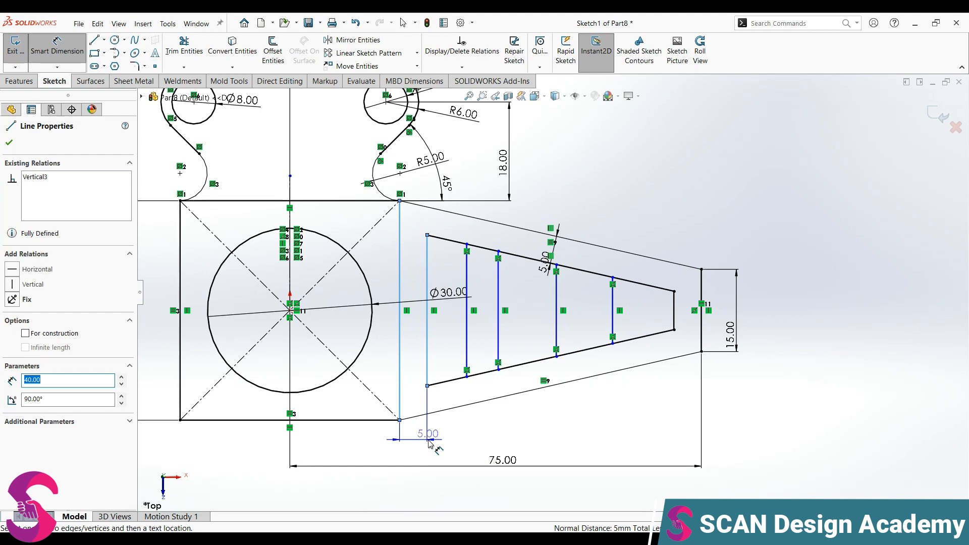
key("Escape")
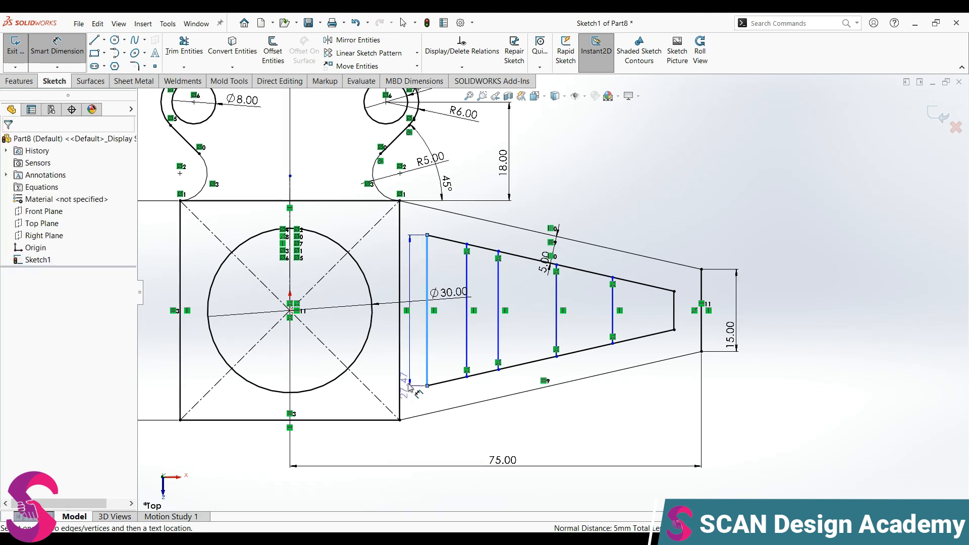
left_click(290, 311)
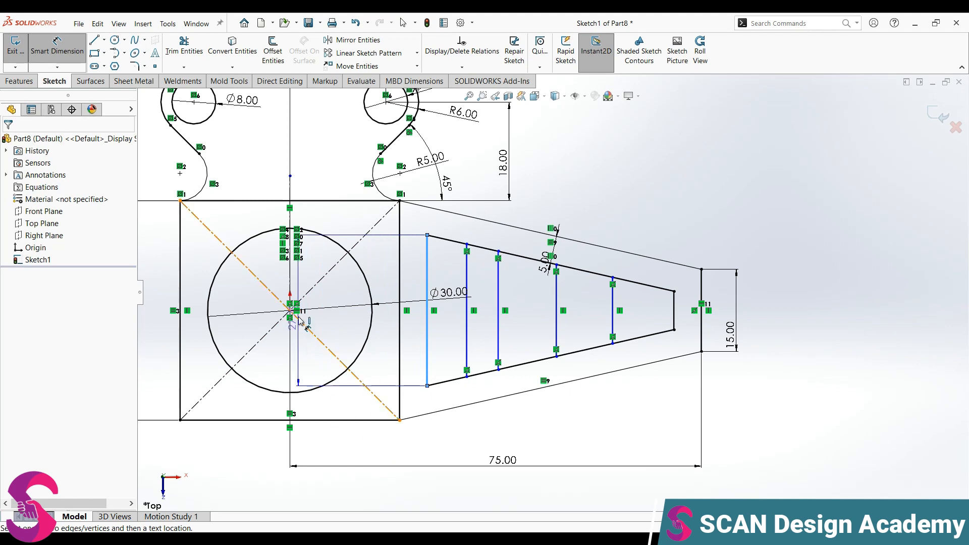
left_click(392, 449)
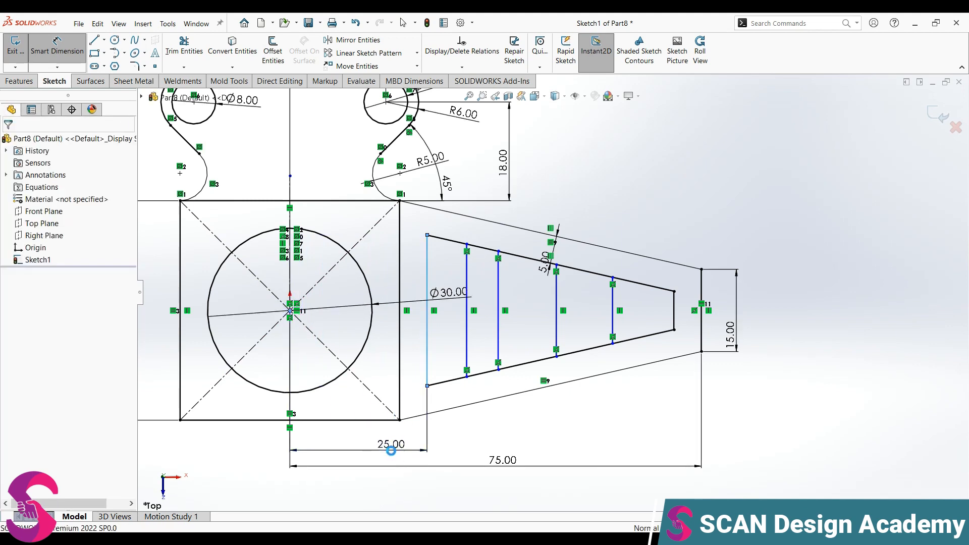
type("3")
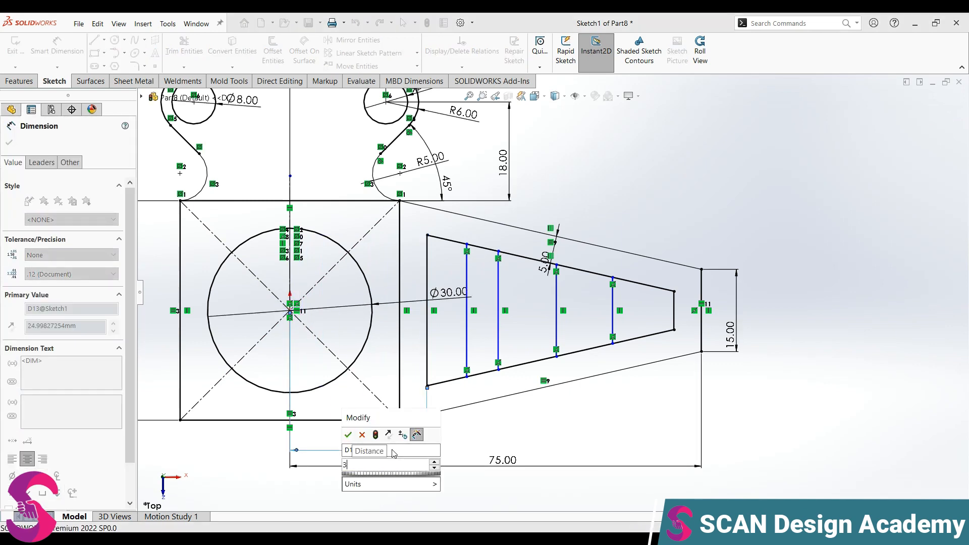
type("7.5/2")
key("Return")
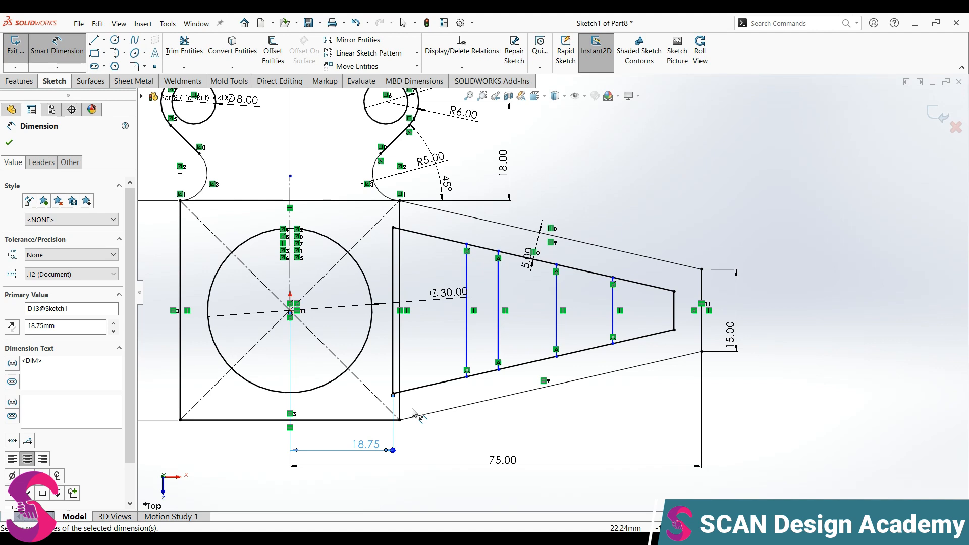
- Try setting the horizontal distance from the centerline to the upper contour's hole center to 37.5/2 mm, and undo the change
scroll(425, 379, "up", 4)
scroll(474, 226, "down", 2)
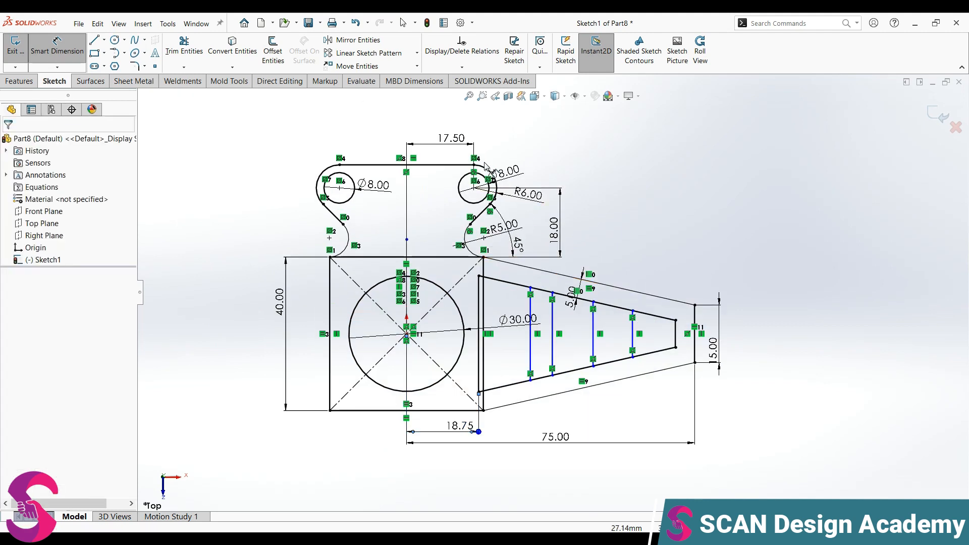
key("Escape")
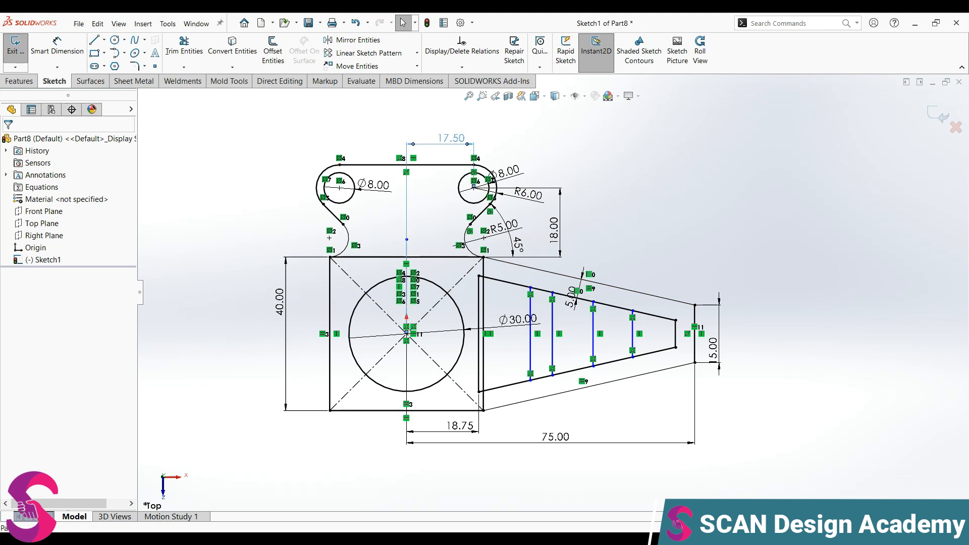
double_click(442, 148)
type("37.5/2")
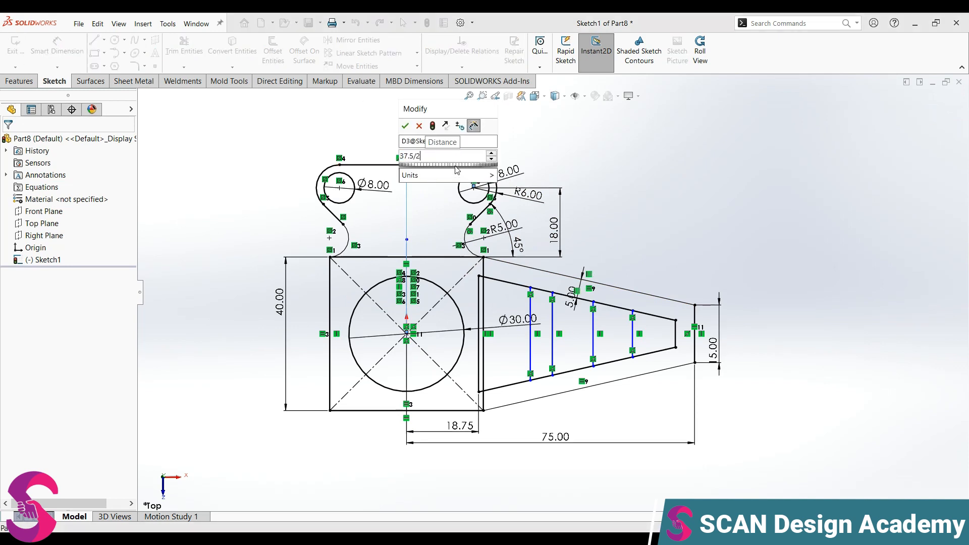
key("Return")
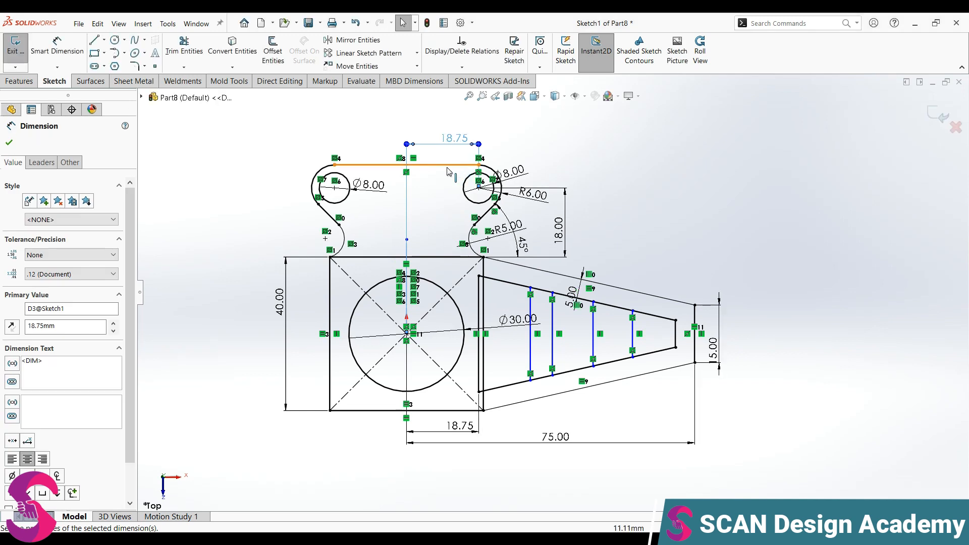
scroll(505, 335, "up", 1)
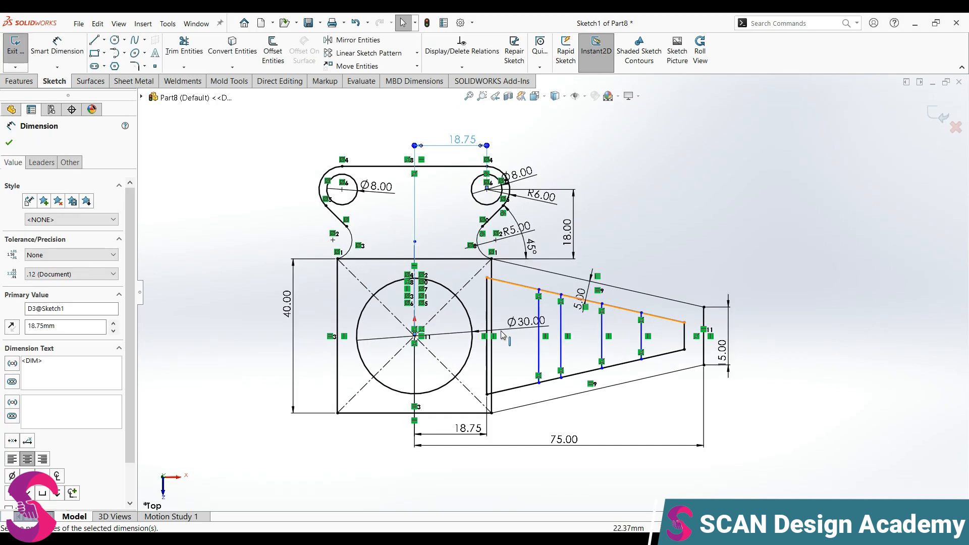
scroll(505, 338, "down", 1)
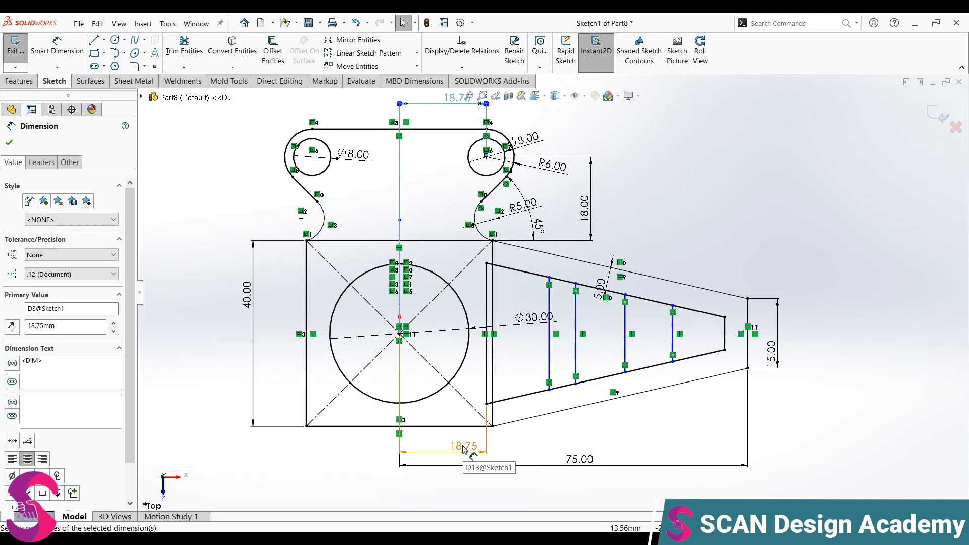
left_click(463, 404)
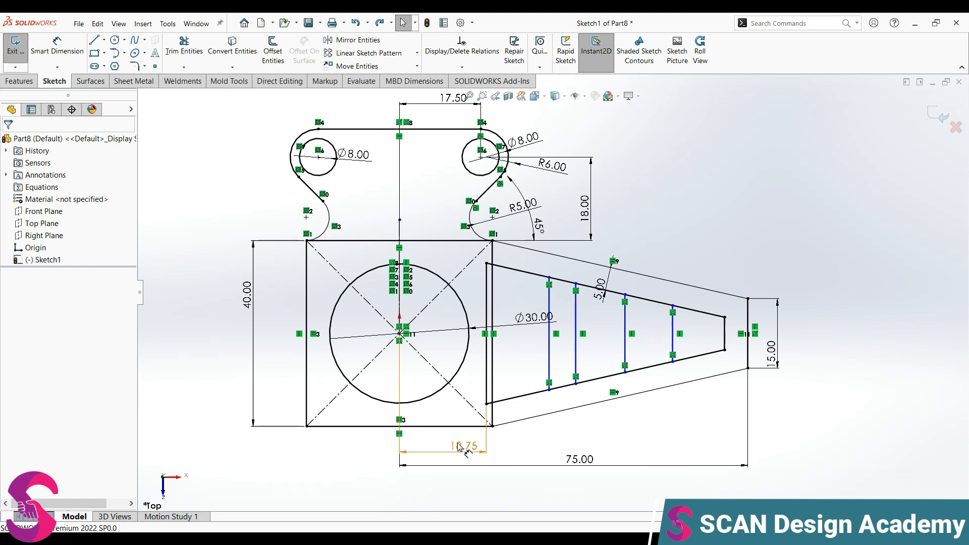
scroll(476, 369, "up", 1)
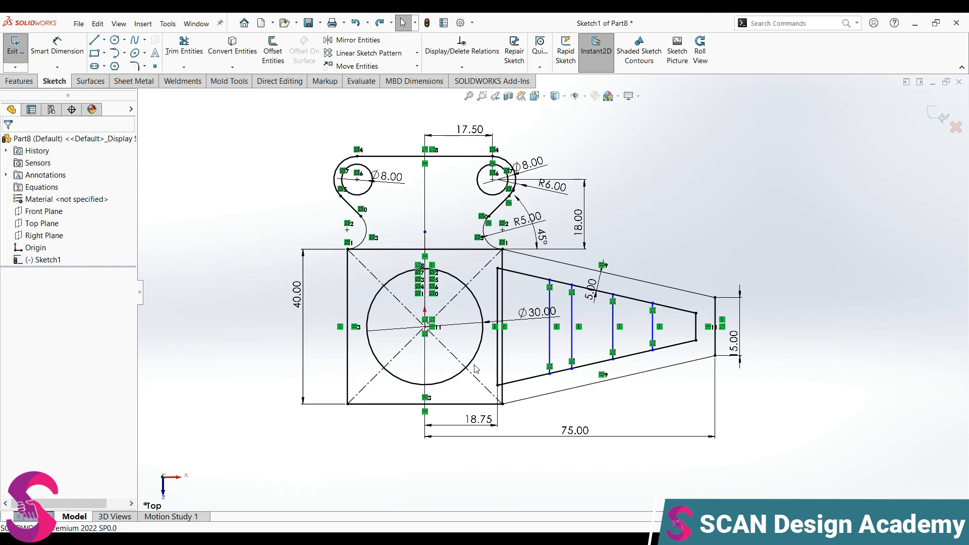
- Delete the 18.75 mm dimension of the inner outline and the equal relation on the square's side
left_click(479, 419)
key("Delete")
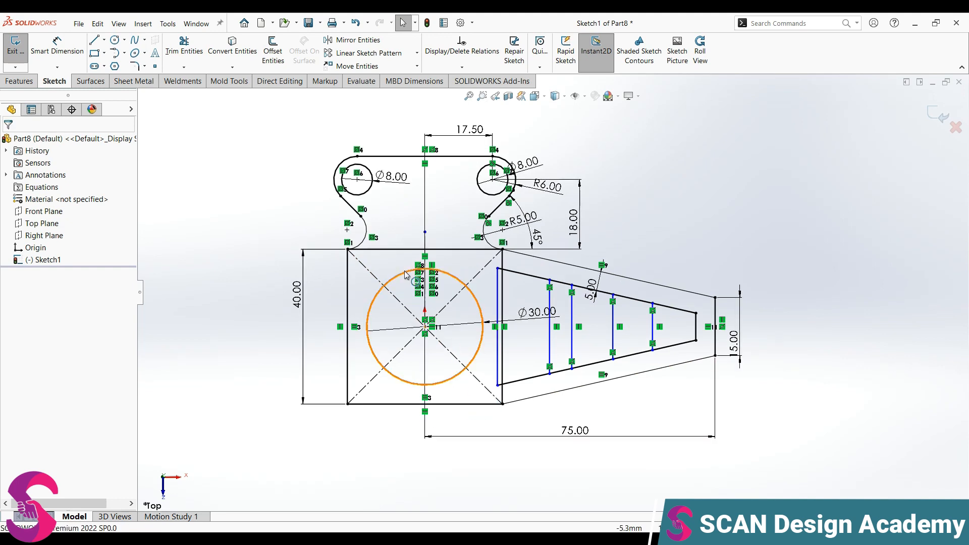
left_click(355, 327)
key("Delete")
- Dimension the square's lower edge as 37.5 mm
right_click_drag(395, 463, 392, 417)
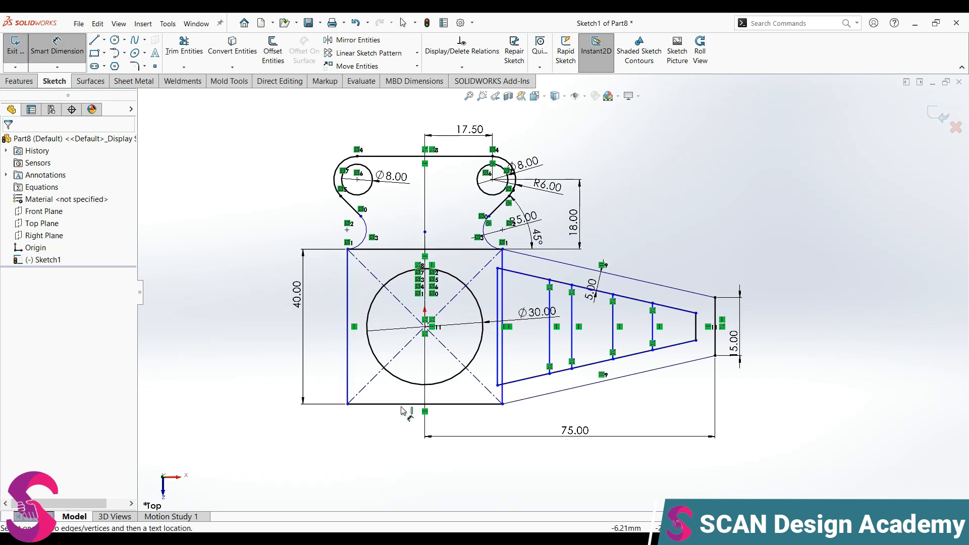
left_click(402, 404)
left_click(402, 422)
type("37.5")
key("Return")
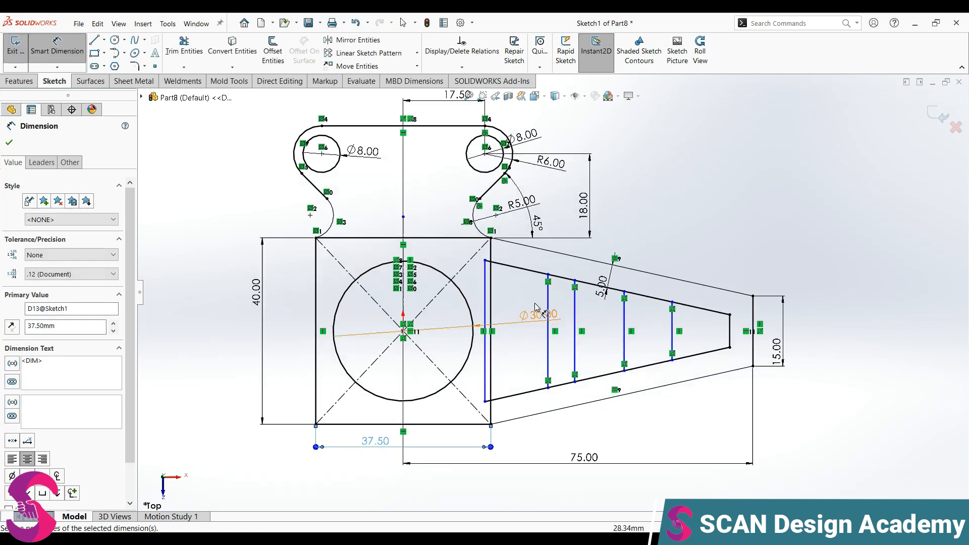
scroll(538, 308, "up", 2)
key("Escape")
key("Escape")
- Move the inner outline's vertical line nearest the rectangle outward until it lies just outside the rectangle's side
left_click_drag(476, 421, 492, 425)
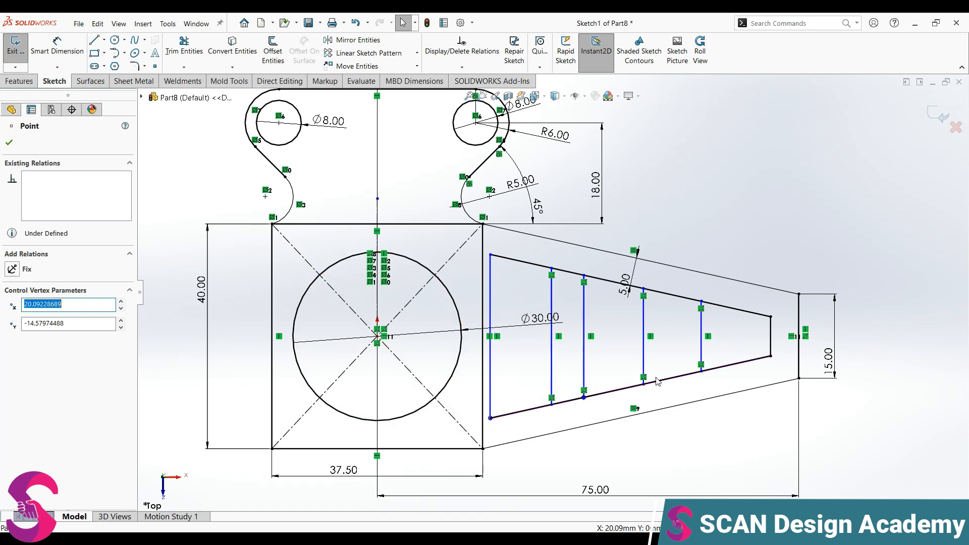
scroll(732, 379, "up", 2)
scroll(706, 337, "down", 2)
key("Escape")
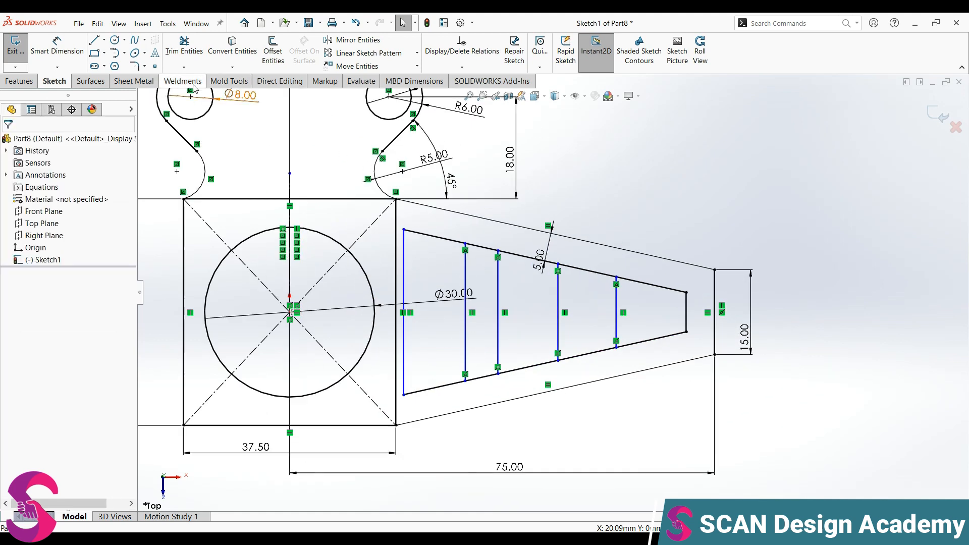
- Trim the slanted offset lines in the two gaps between vertical lines, leaving three separate closed trapezoids
left_click(188, 45)
left_click_drag(596, 260, 595, 283)
left_click_drag(583, 369, 580, 342)
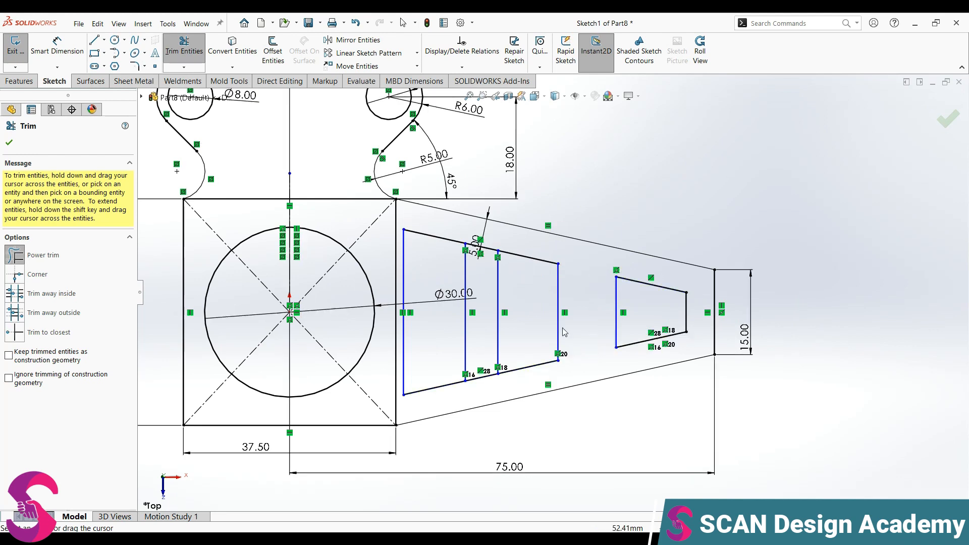
left_click_drag(486, 239, 483, 262)
left_click_drag(481, 359, 481, 384)
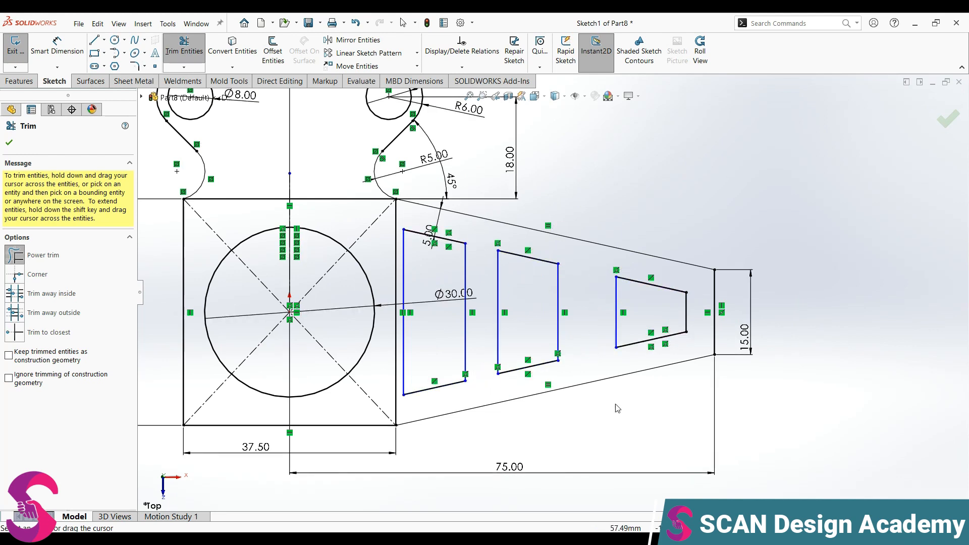
key("Escape")
- Dimension the gap between the middle trapezoid and the one at the arm's narrow end as 5 mm
key("d")
left_click(558, 346)
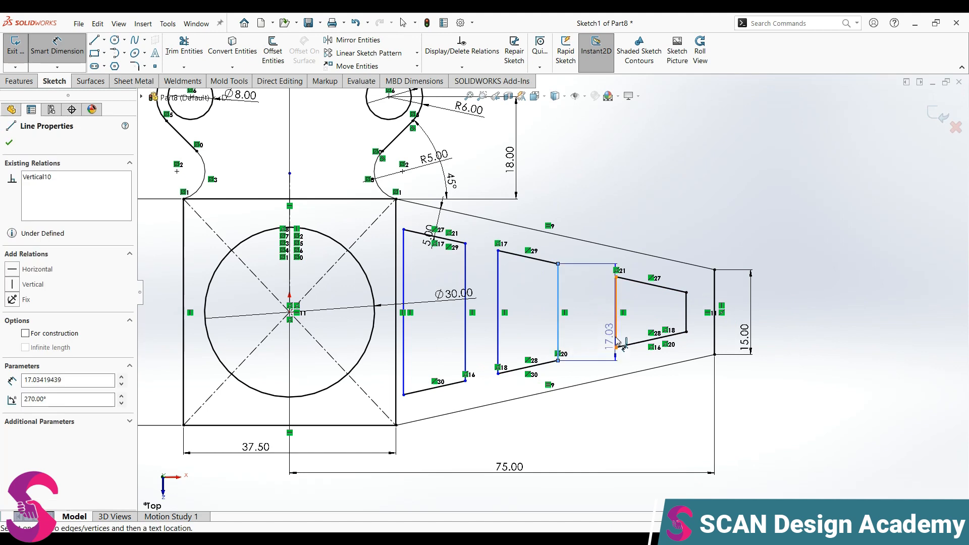
left_click(615, 336)
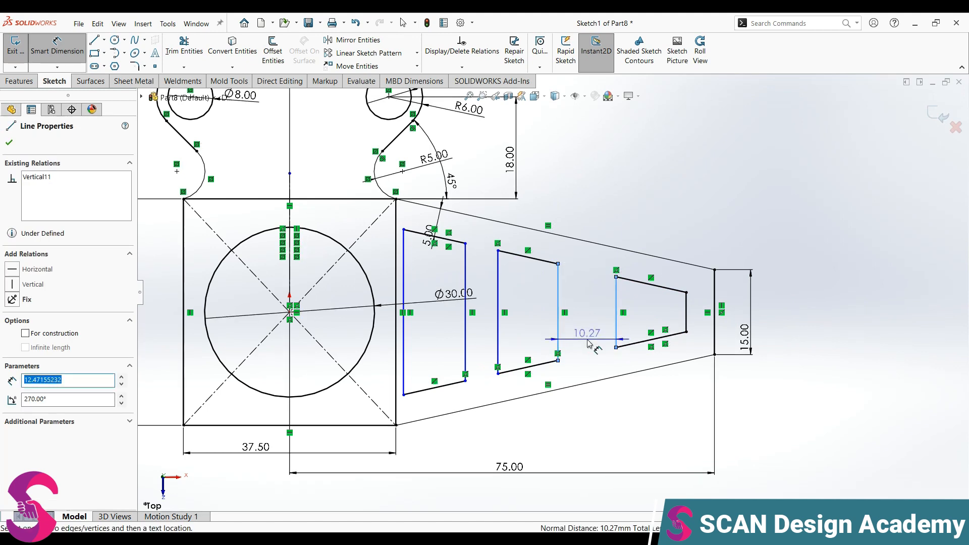
left_click(589, 343)
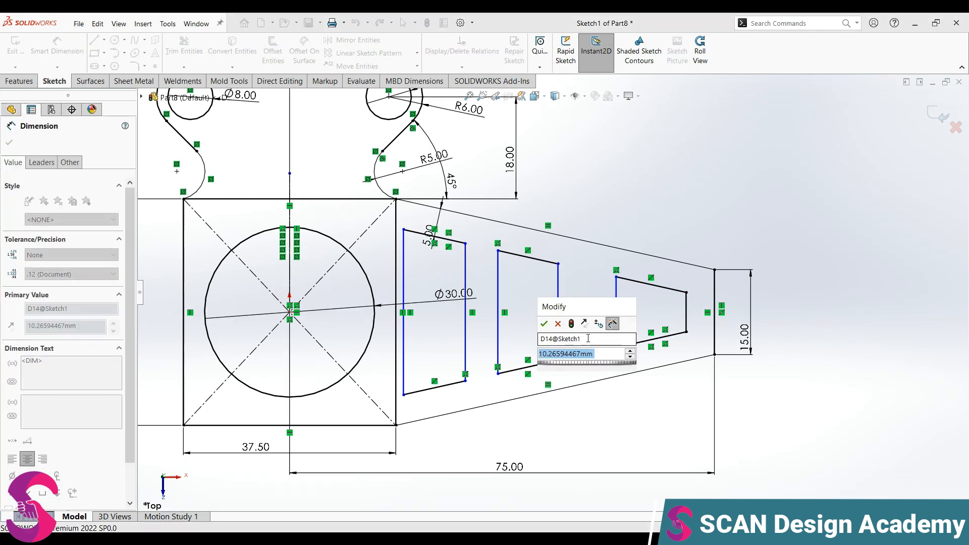
type("5")
key("Return")
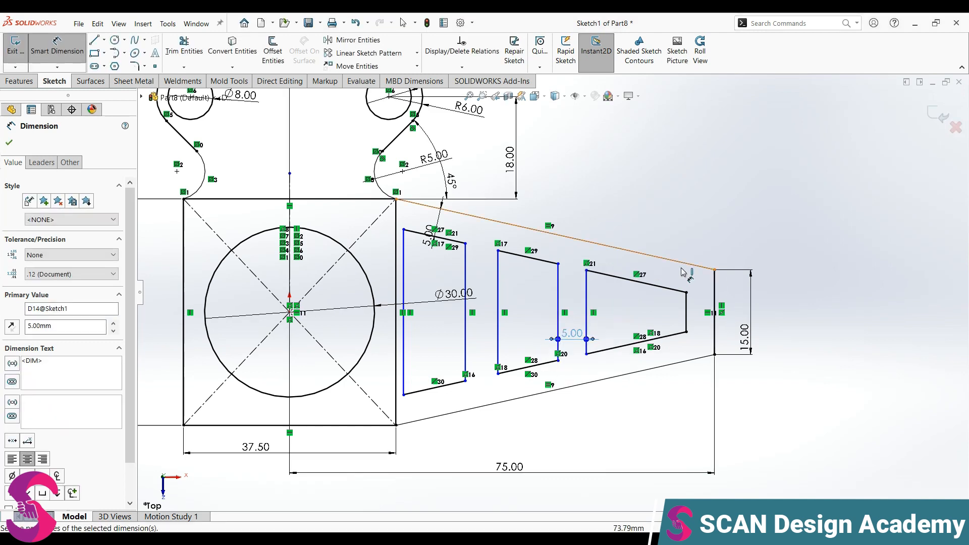
- Dimension the horizontal width of the trapezoid at the arm's narrow end as 15 mm
left_click(630, 280)
left_click(631, 222)
type("15")
key("Return")
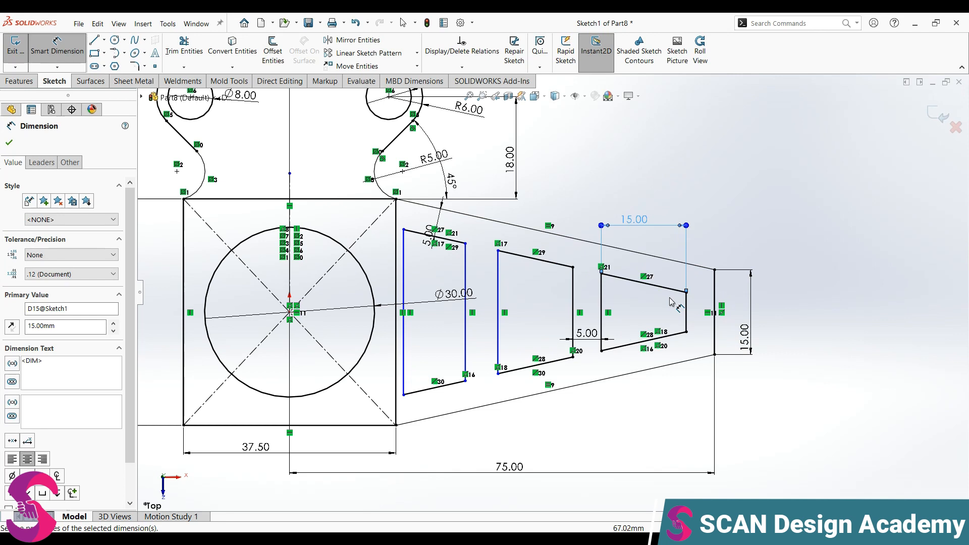
- Dimension the gap between the middle trapezoid and the one nearest the rectangle as 5 mm
left_click(499, 323)
left_click(464, 333)
left_click(485, 398)
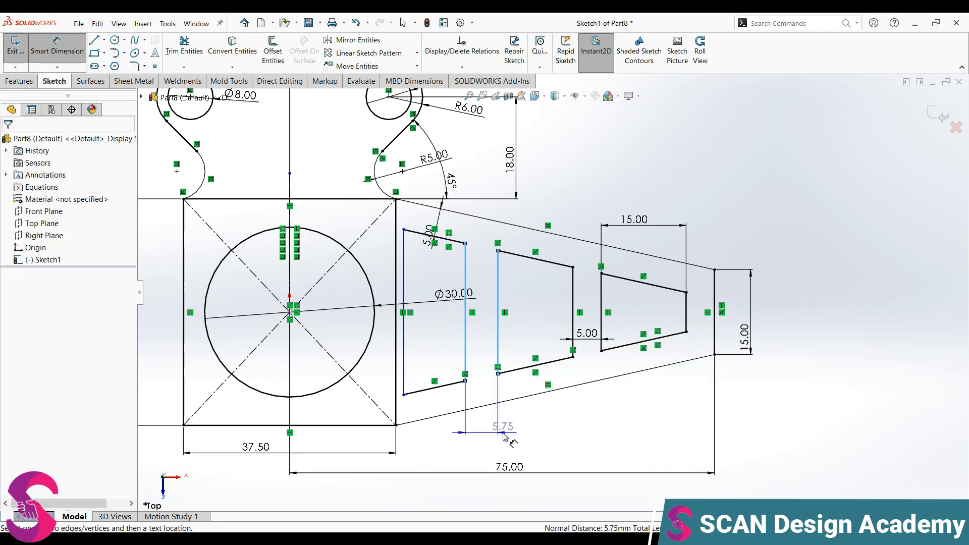
type("5")
key("Return")
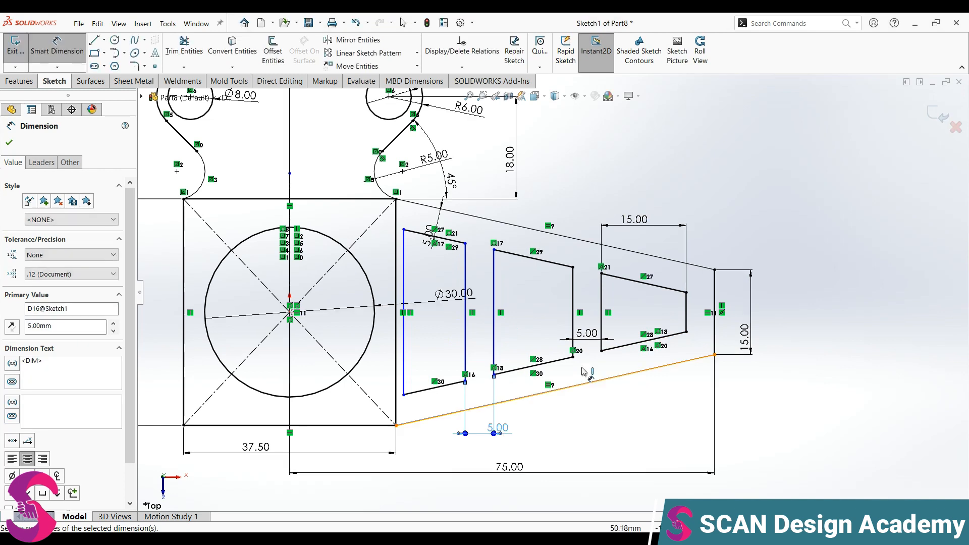
- Dimension the horizontal width of the middle trapezoid as 15 mm
left_click(563, 265)
left_click(556, 214)
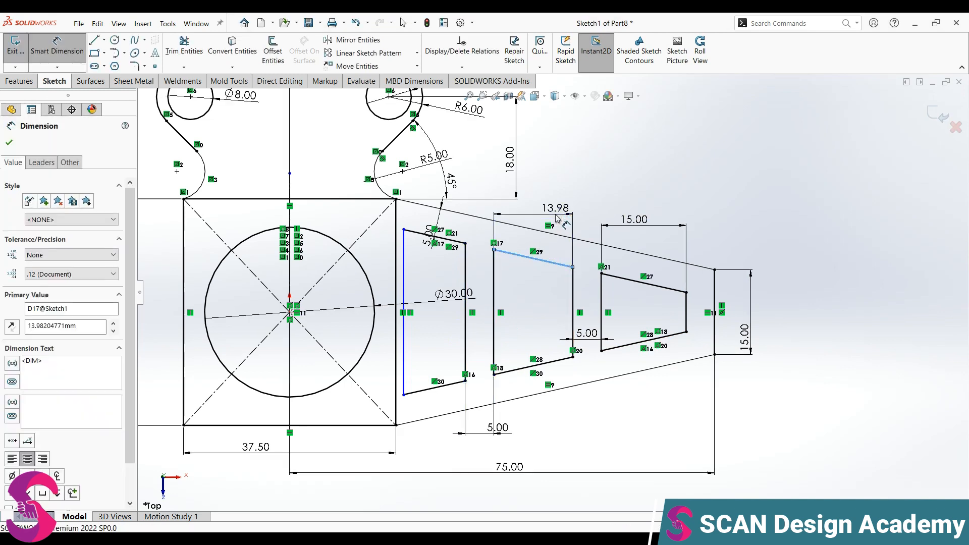
type("15")
key("Return")
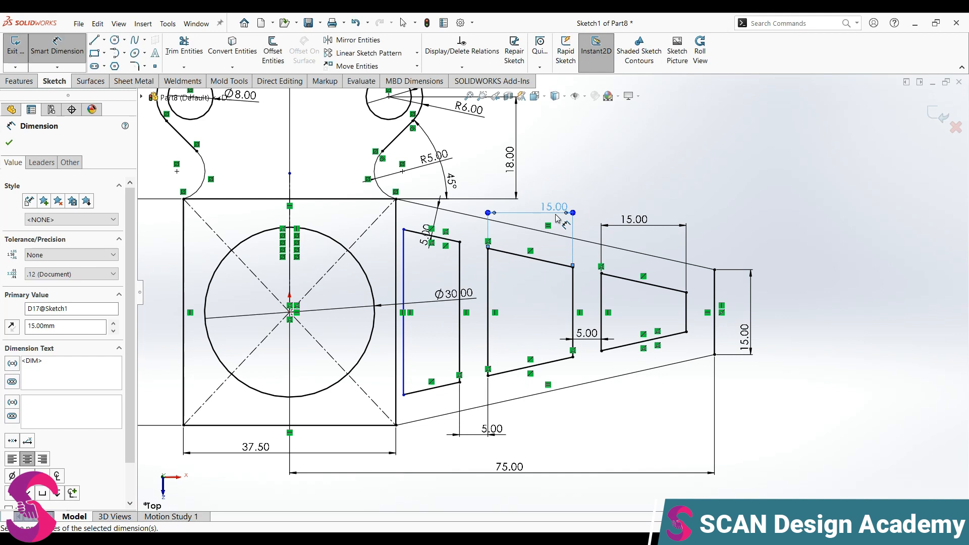
- Dimension the horizontal width of the trapezoid nearest the rectangle as 10 mm
left_click(444, 238)
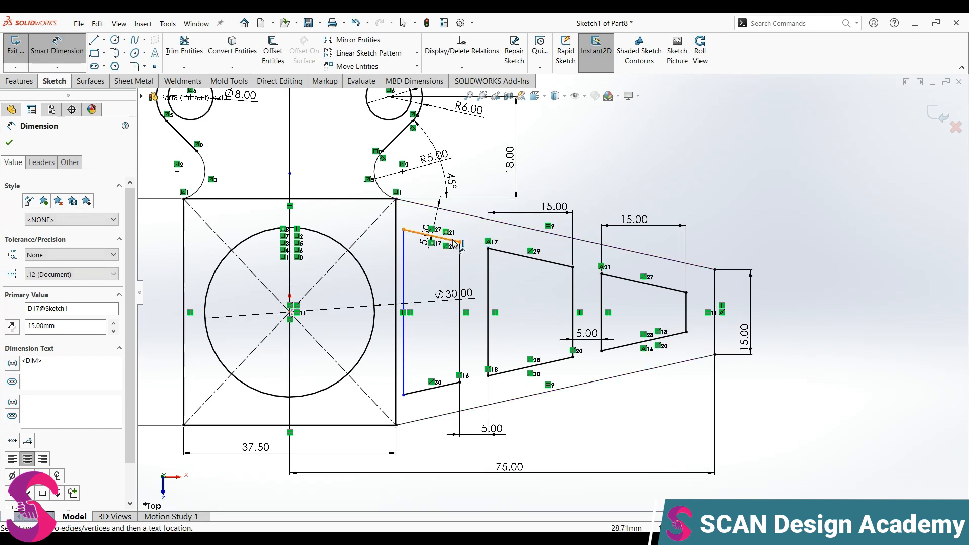
left_click(450, 202)
type("10")
key("Return")
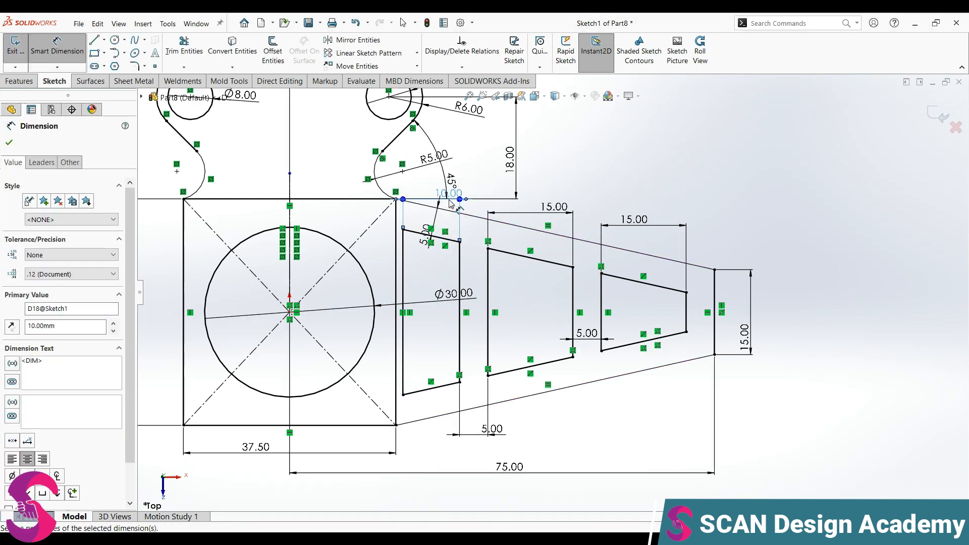
- Check the gap between the rectangle's side and the nearest trapezoid's long vertical side
left_click(402, 270)
left_click(396, 271)
key("Escape")
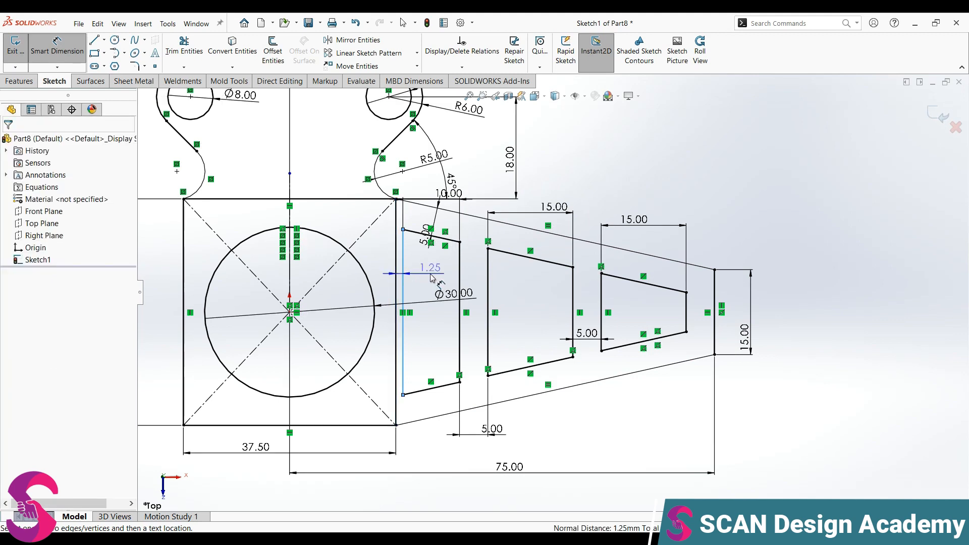
key("Escape")
scroll(465, 371, "up", 5)
scroll(487, 291, "down", 2)
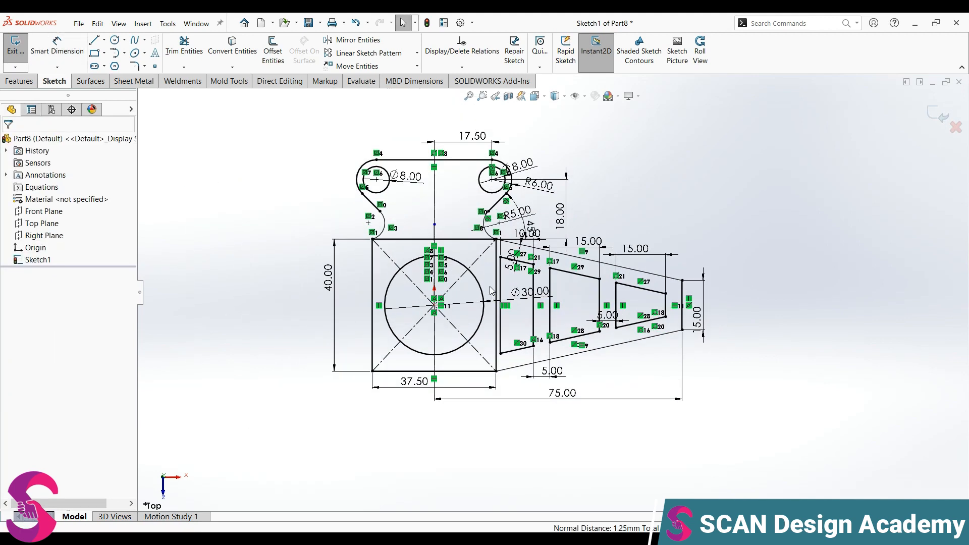
scroll(737, 271, "up", 2)
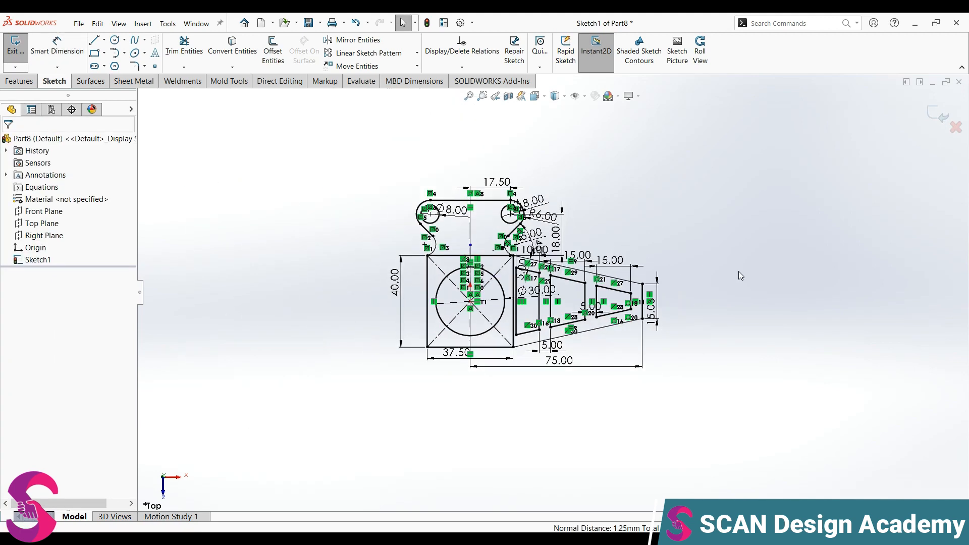
scroll(754, 259, "down", 1)
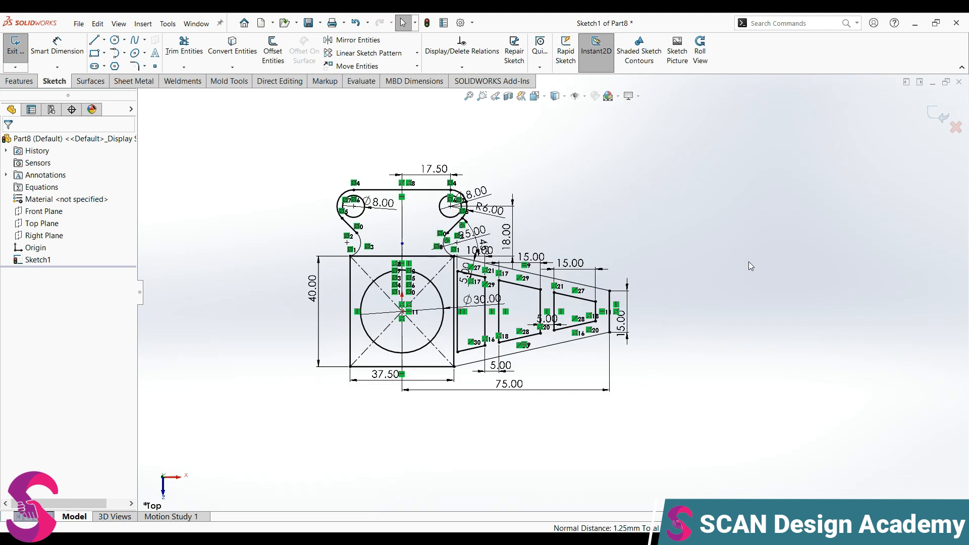
scroll(345, 262, "up", 1)
scroll(354, 264, "down", 1)
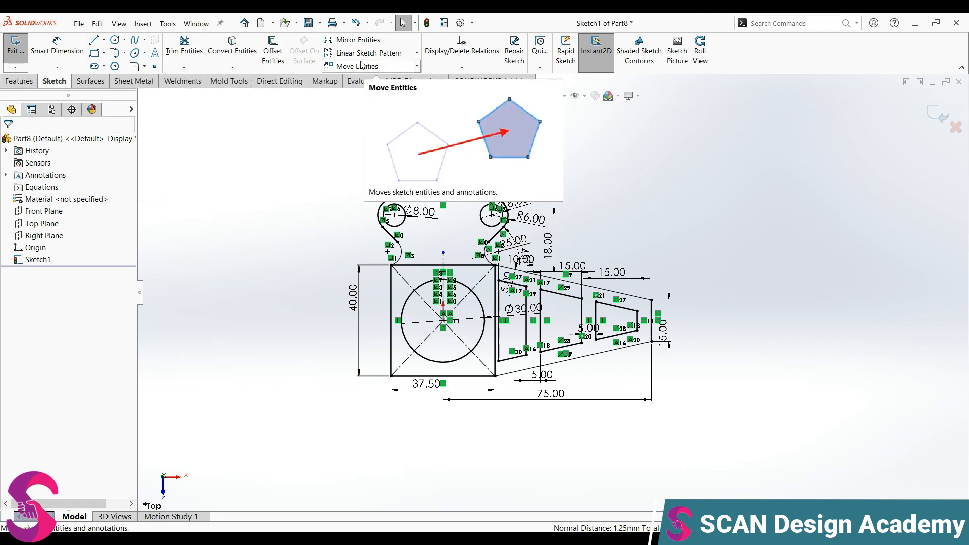
left_click(360, 40)
left_click_drag(321, 132, 525, 263)
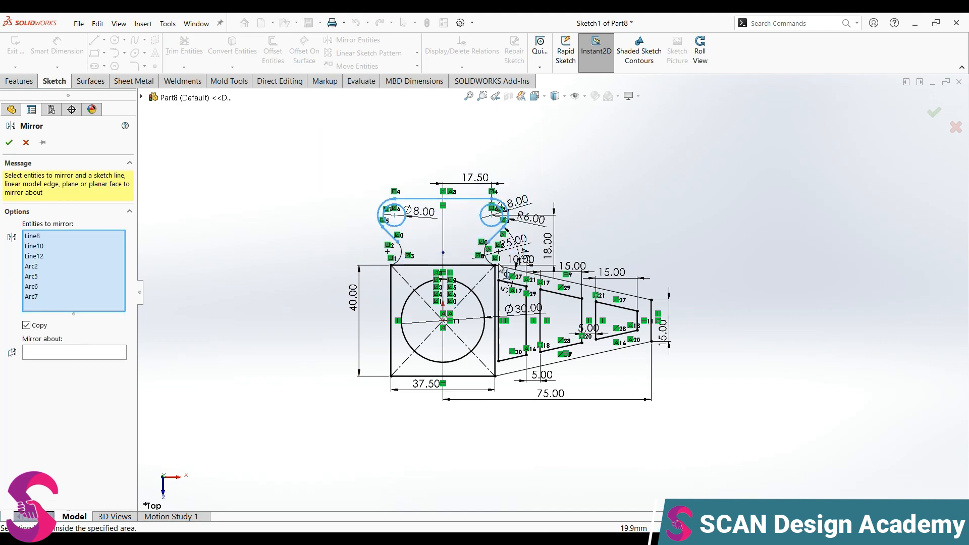
key("f")
left_click(405, 272)
left_click(404, 273)
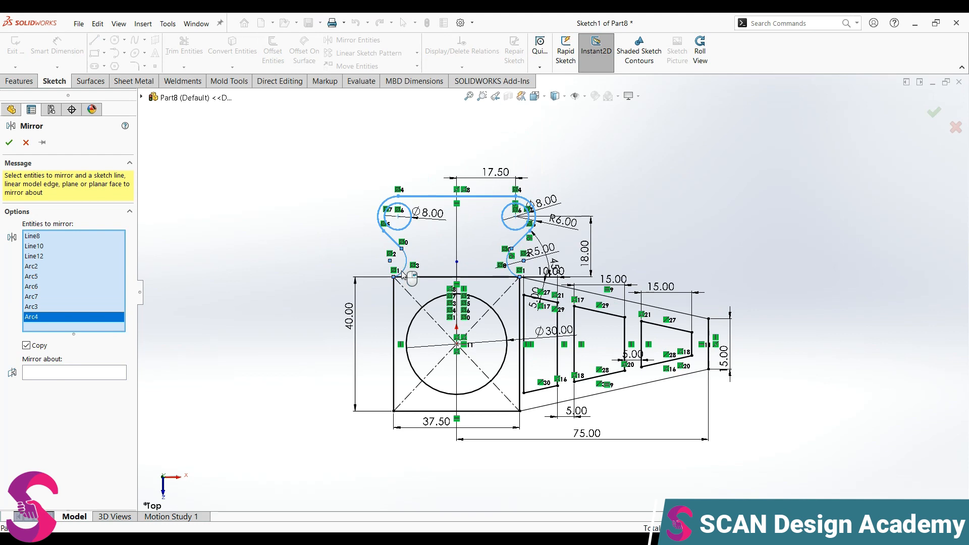
left_click(91, 375)
scroll(465, 378, "down", 3)
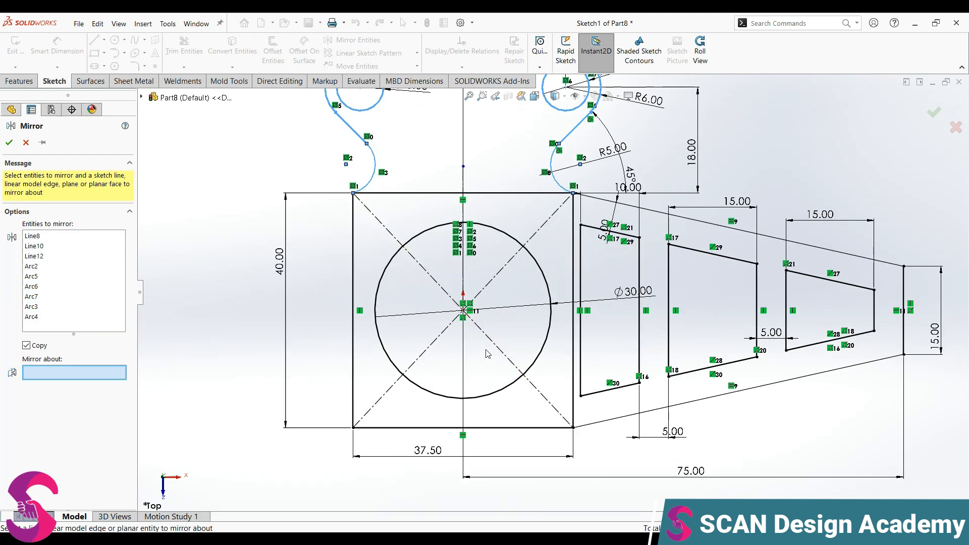
key("Escape")
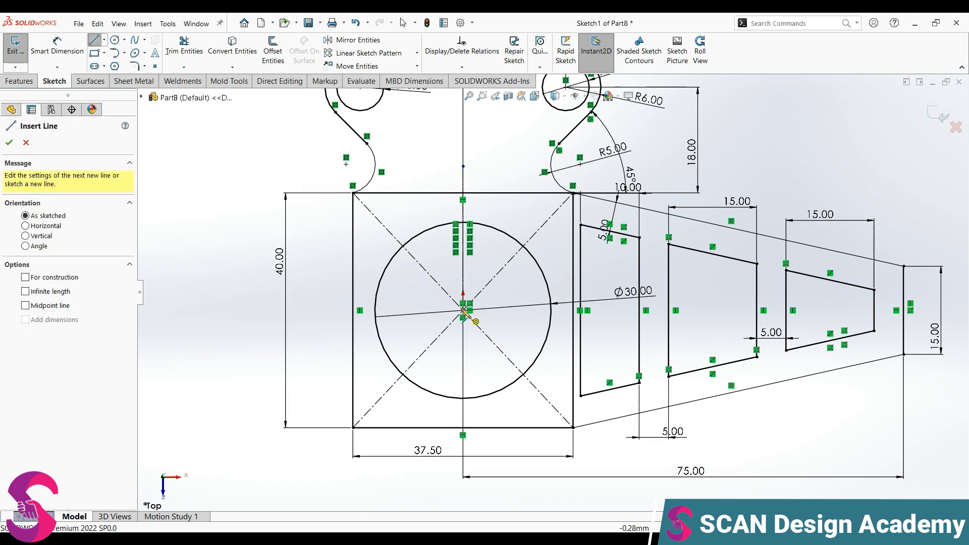
- Draw a construction line about 12.4 mm long from the origin towards the circle's edge and make it horizontal
left_click(463, 310)
left_click(390, 312)
key("Escape")
left_click(410, 312)
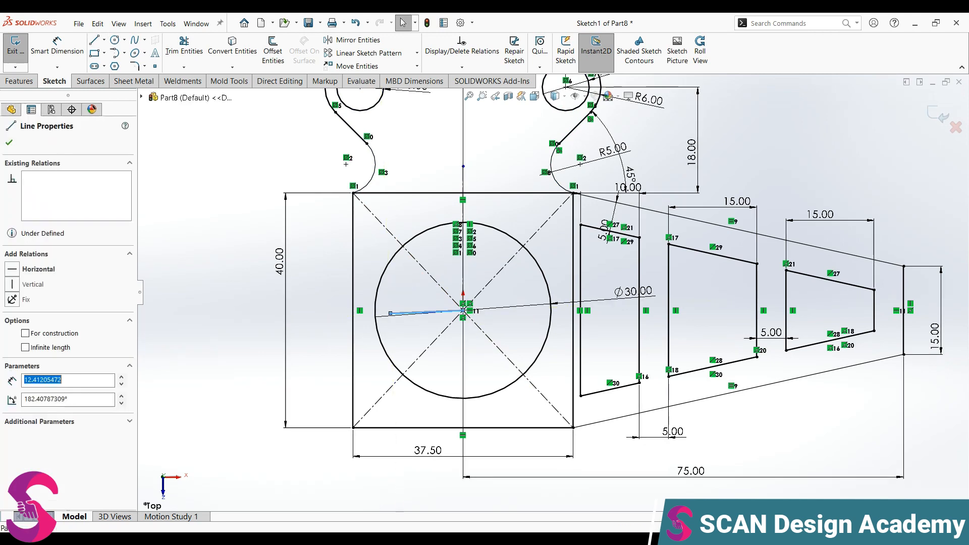
left_click(456, 281)
left_click(417, 312)
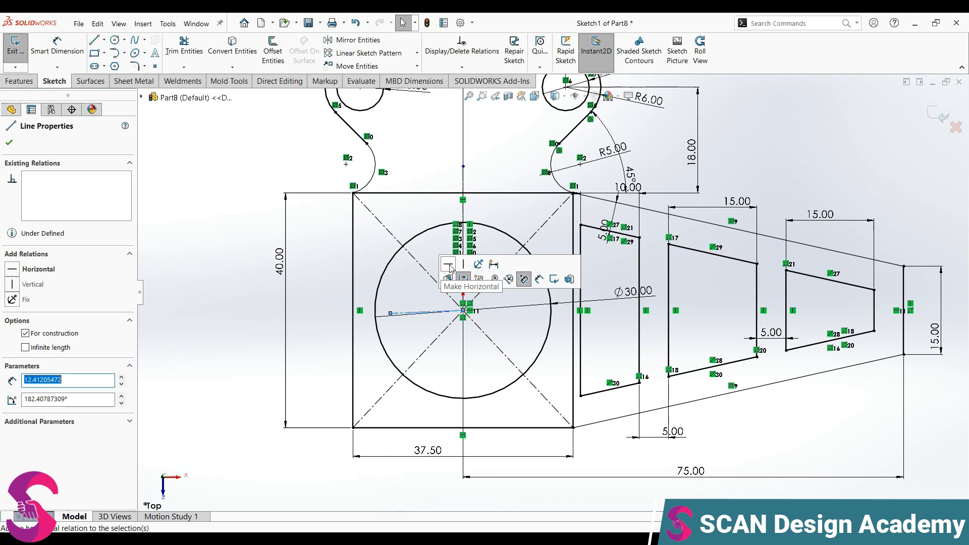
key("Escape")
- Mirror the upper lobe contour with its two 8 mm circles about the horizontal construction line, leaving out the rectangle's edge
scroll(552, 292, "up", 5)
left_click_drag(341, 121, 631, 261)
key("Escape")
left_click(358, 40)
mouse_move(382, 122)
left_mouse_down()
mouse_move(514, 232)
mouse_move(583, 247)
left_mouse_up()
left_click(119, 382)
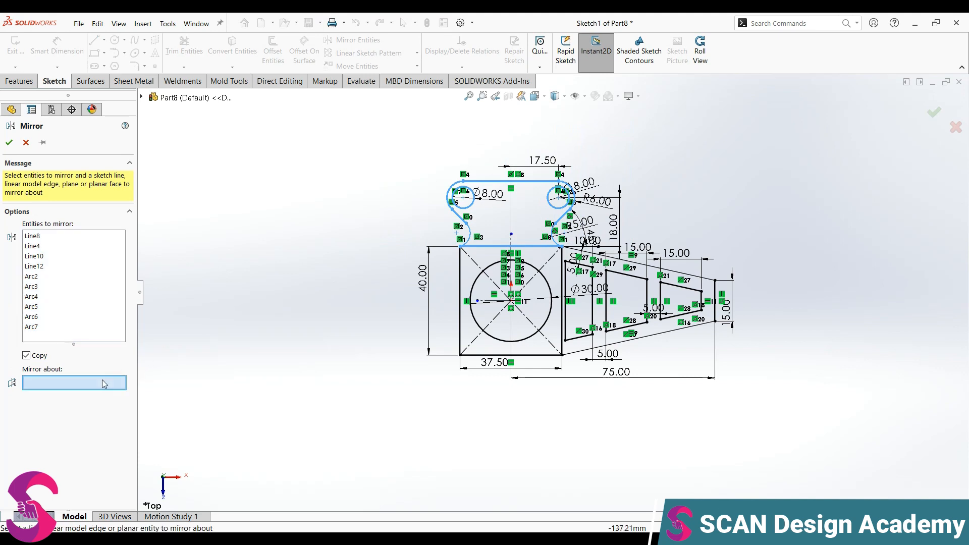
scroll(454, 262, "down", 2)
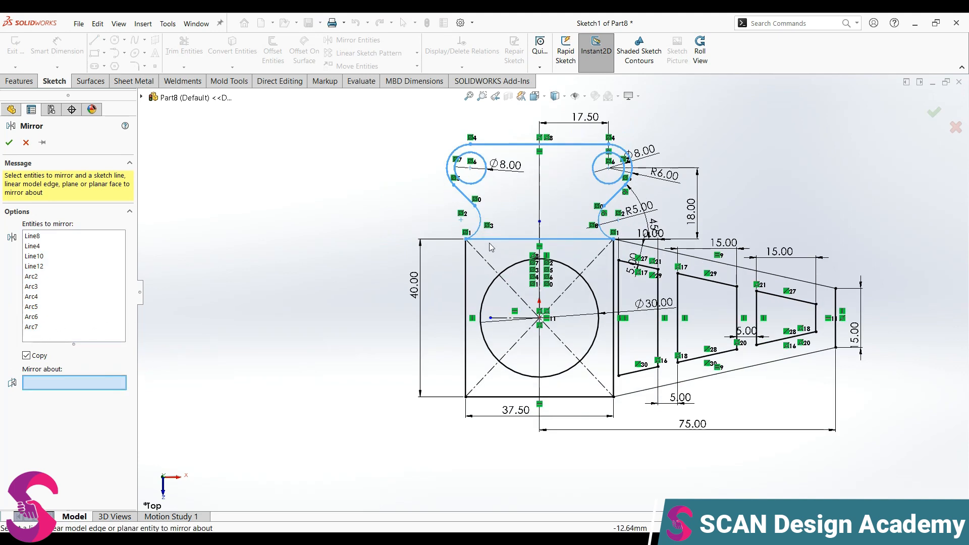
left_click(62, 308)
left_click(505, 239)
left_click(78, 373)
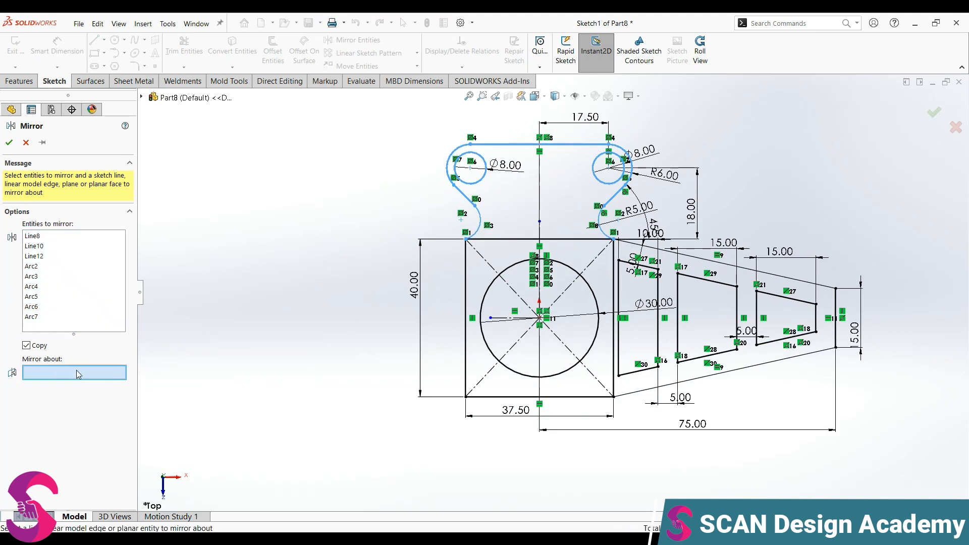
left_click(509, 320)
left_click(8, 142)
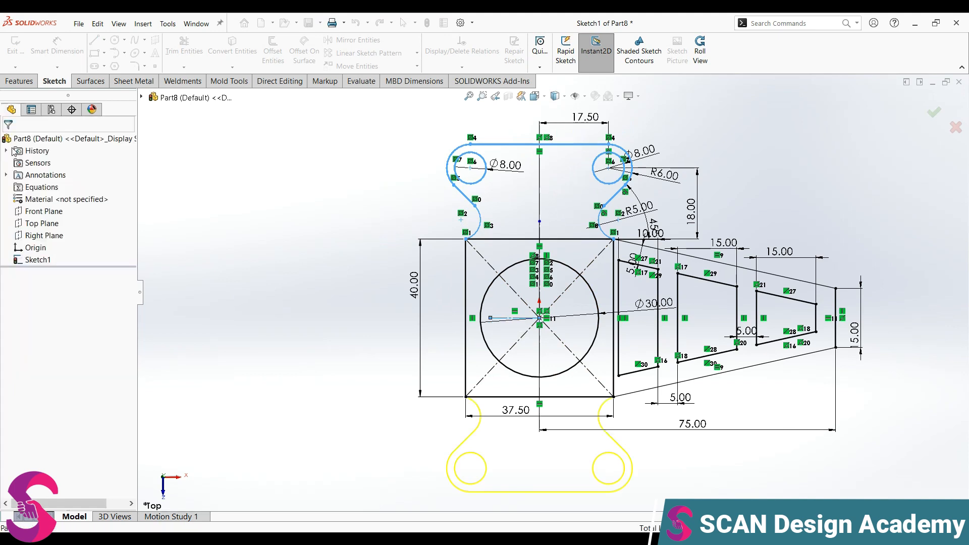
- Mirror the tapered arm's outline and its three trapezoids about the vertical centerline
key("Return")
left_click_drag(619, 225, 804, 390)
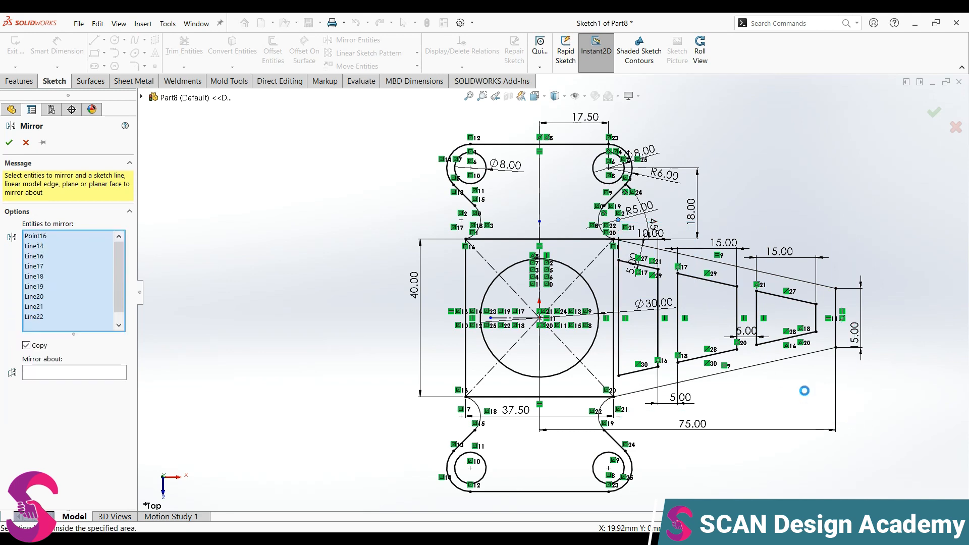
left_click(646, 389)
left_click(650, 248)
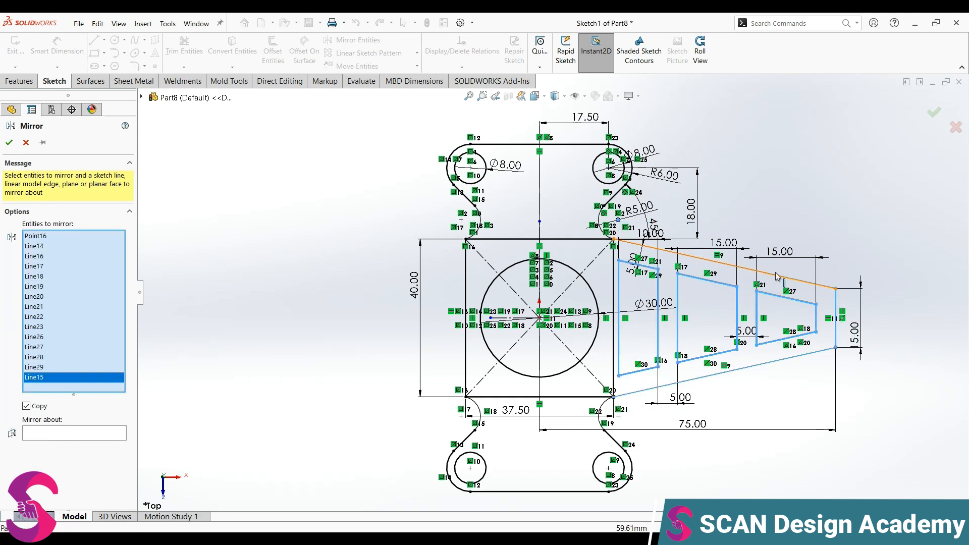
left_click(69, 443)
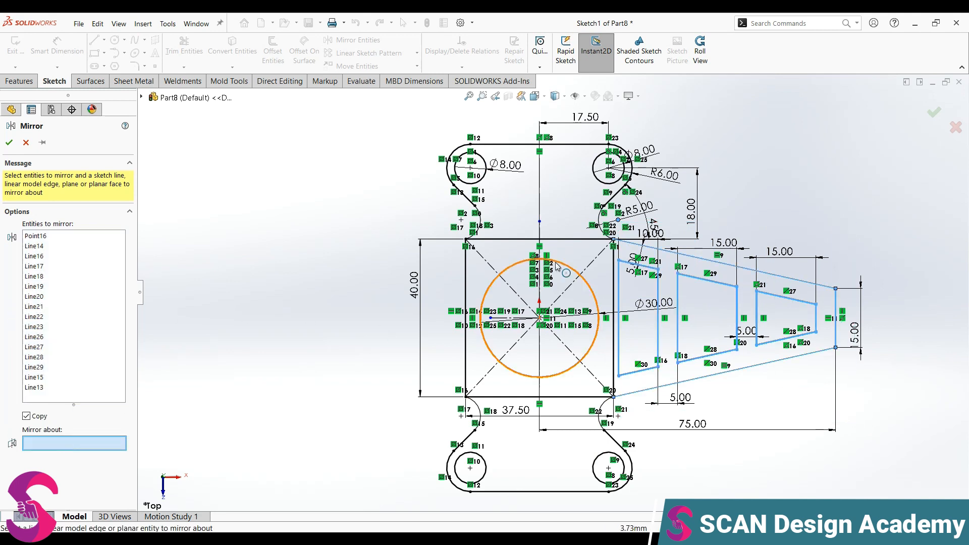
left_click(540, 263)
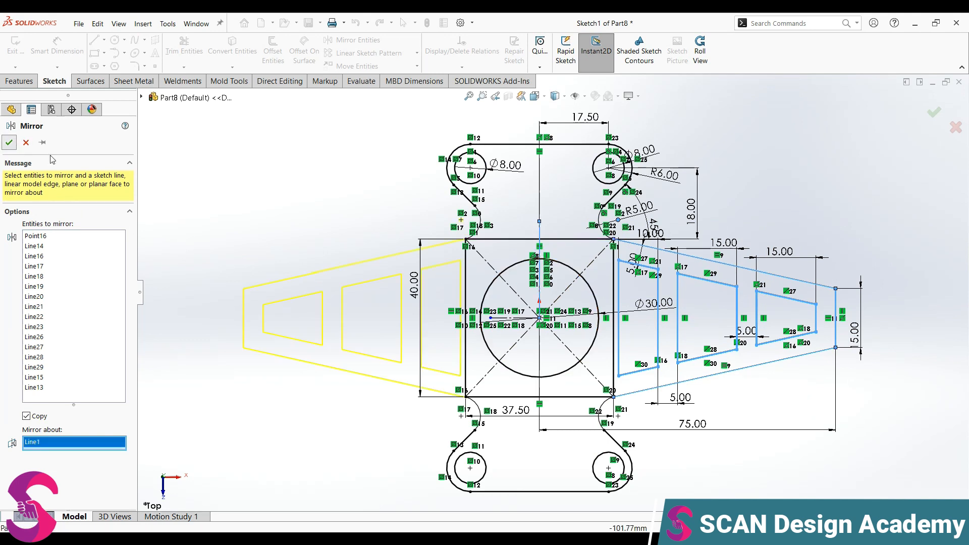
left_click(9, 142)
scroll(552, 292, "up", 2)
scroll(570, 318, "down", 2)
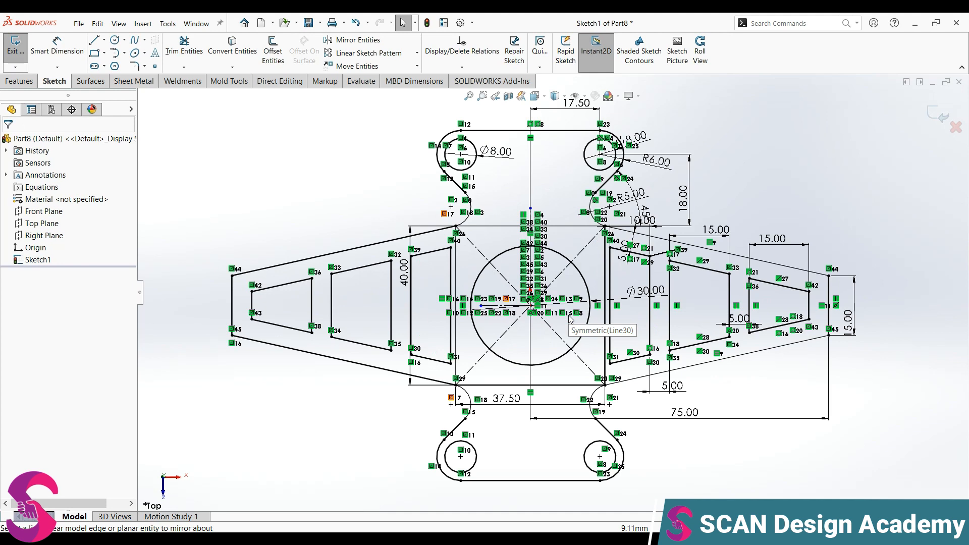
scroll(570, 318, "up", 2)
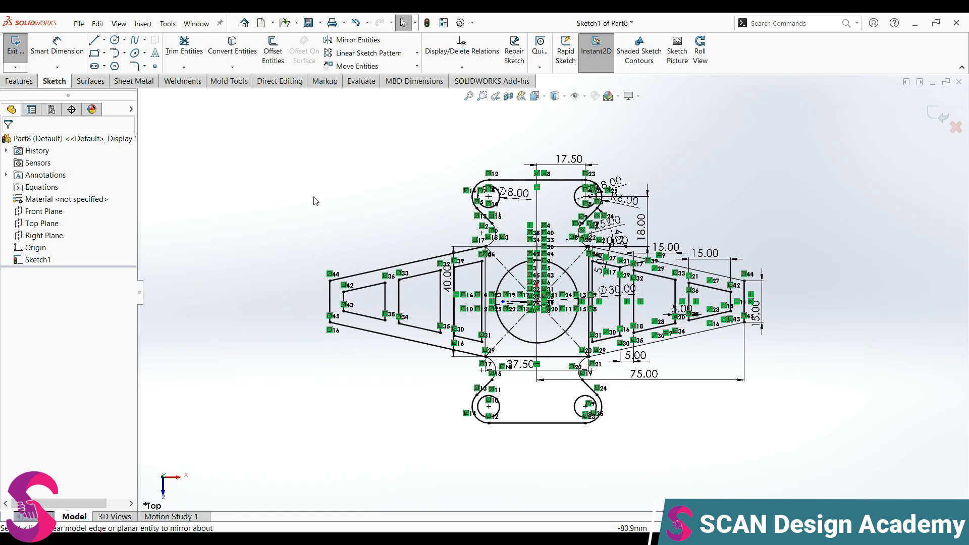
- Check the vertical distance between the rectangle's upper corner and the arm's upper end point
scroll(747, 320, "down", 5)
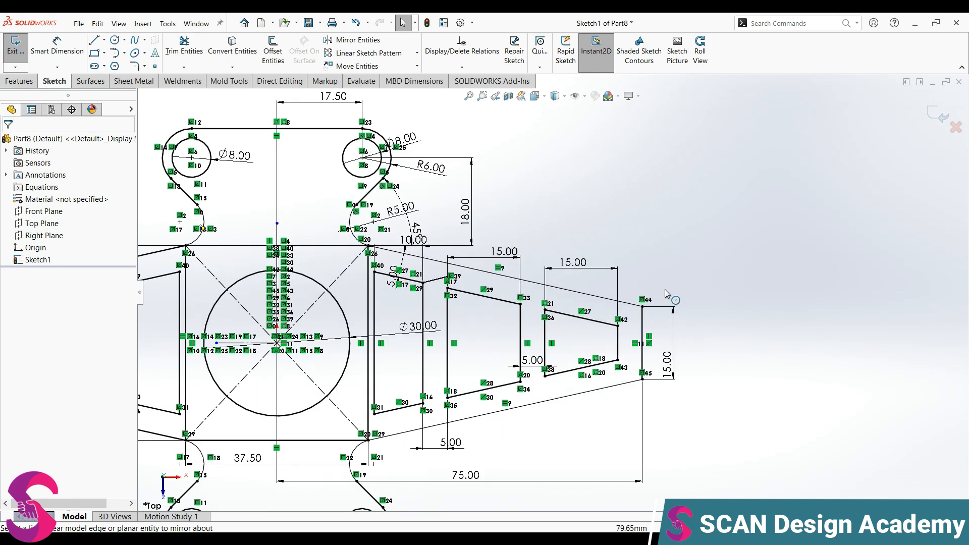
right_click_drag(746, 316, 746, 282)
left_click(222, 227)
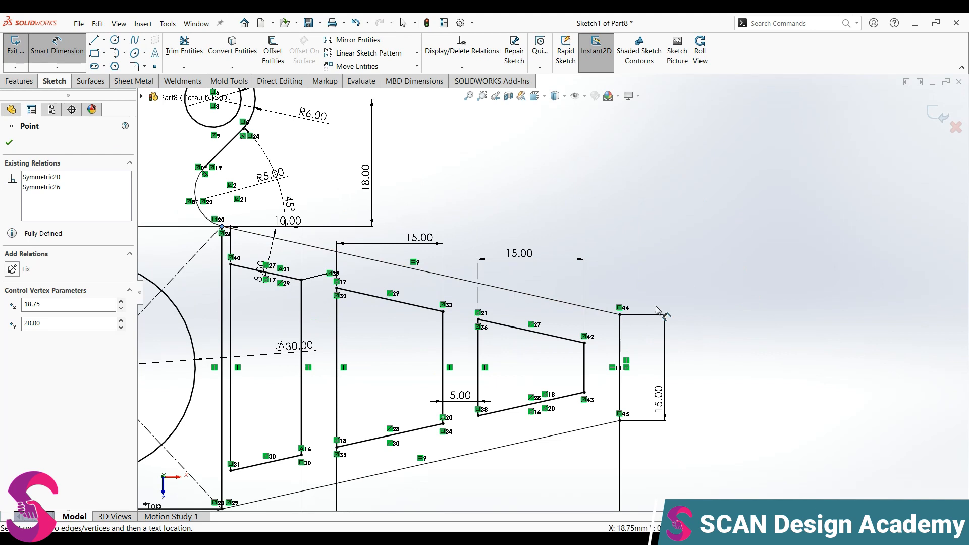
left_click(619, 314)
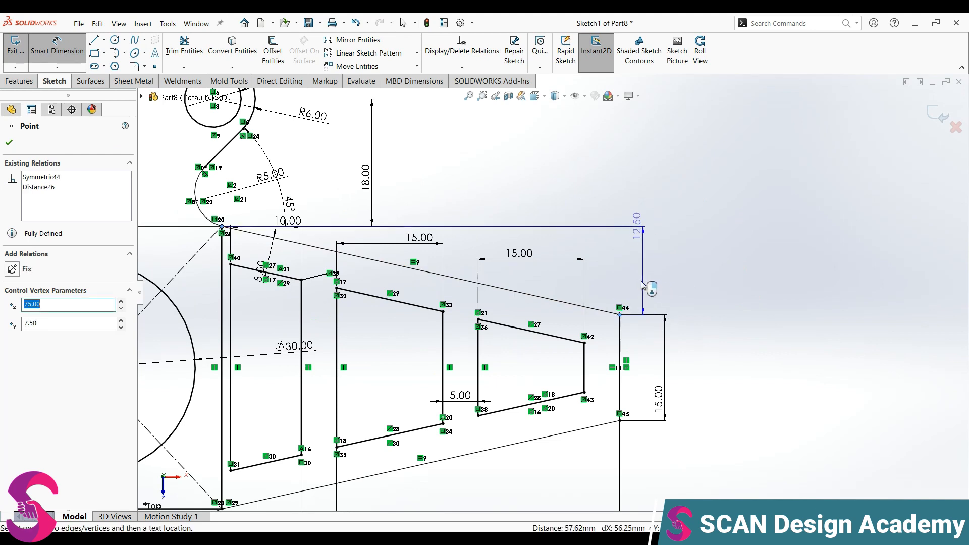
key("Escape")
scroll(551, 292, "up", 3)
- Extrude the square region around the 30 mm circle and both lobe regions as a Blind boss 10 mm deep
left_click(19, 80)
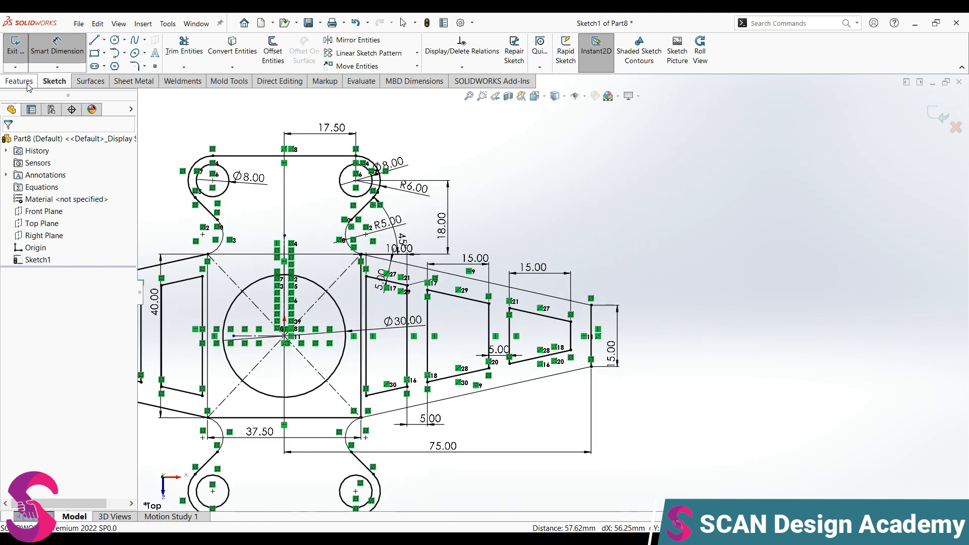
left_click(29, 57)
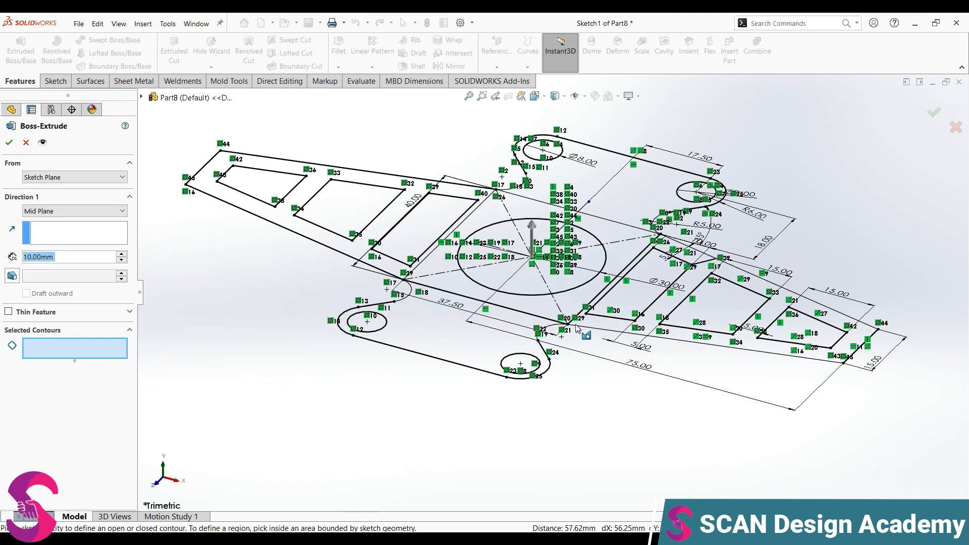
left_click(502, 340)
left_click(31, 212)
left_click(39, 222)
left_click(629, 238)
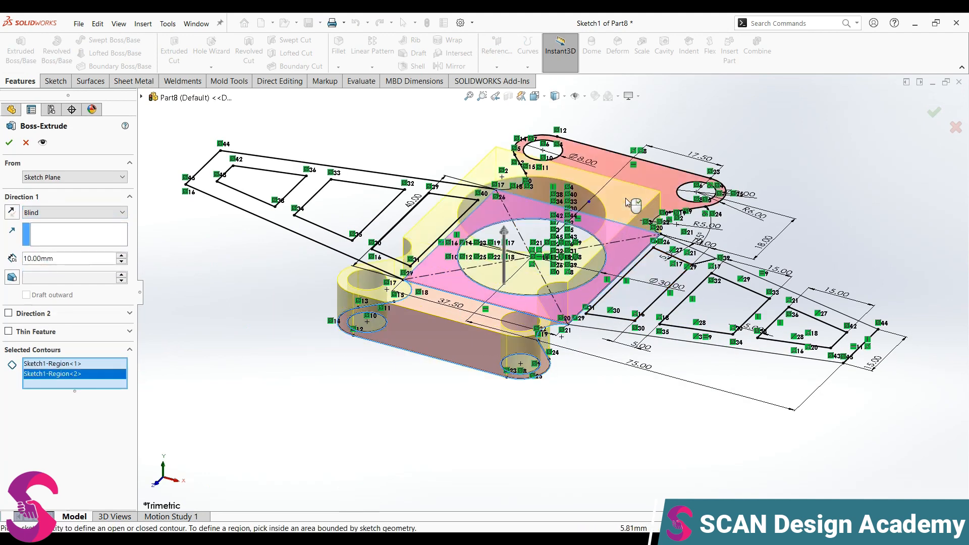
left_click(651, 188)
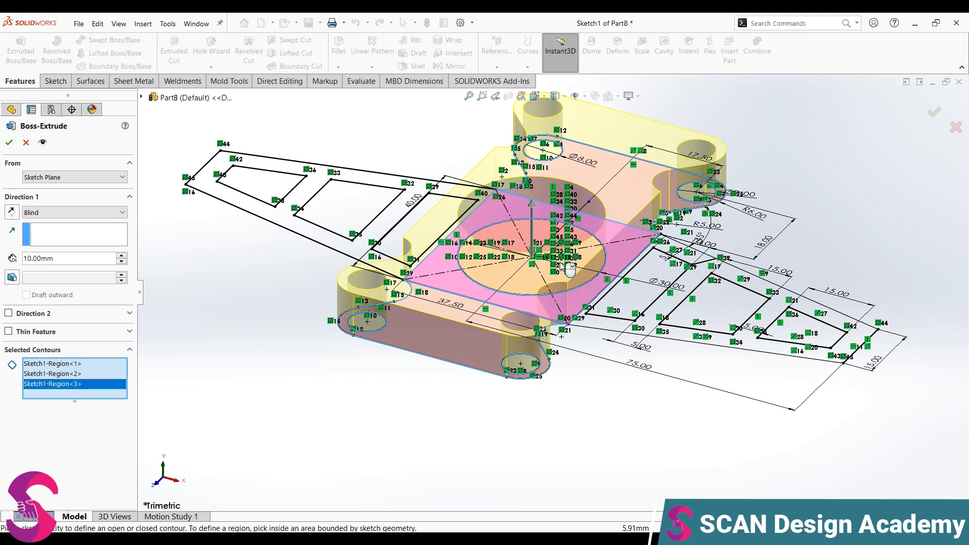
scroll(550, 302, "up", 3)
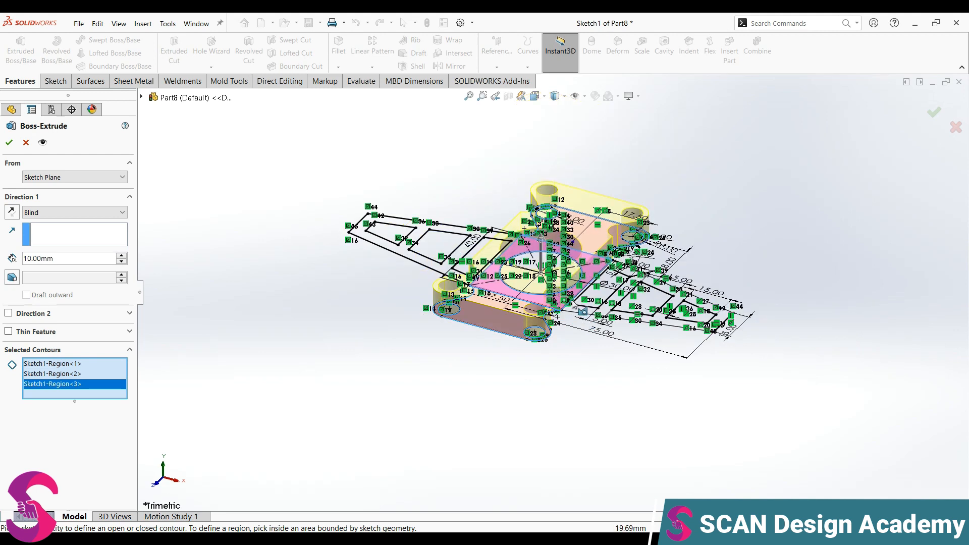
left_click(15, 143)
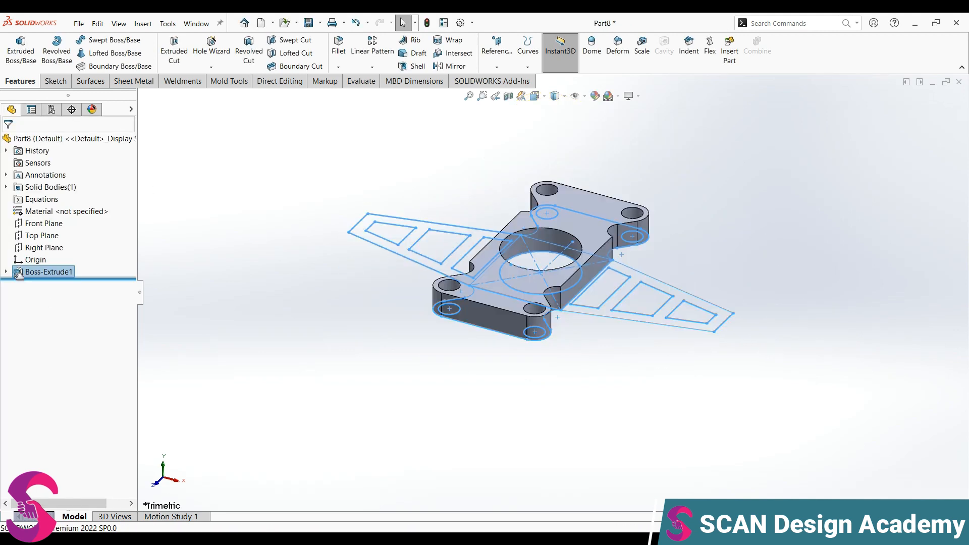
- Extrude both tapered arm regions, leaving out the trapezoids, as a Blind boss 45 mm deep
left_click(20, 50)
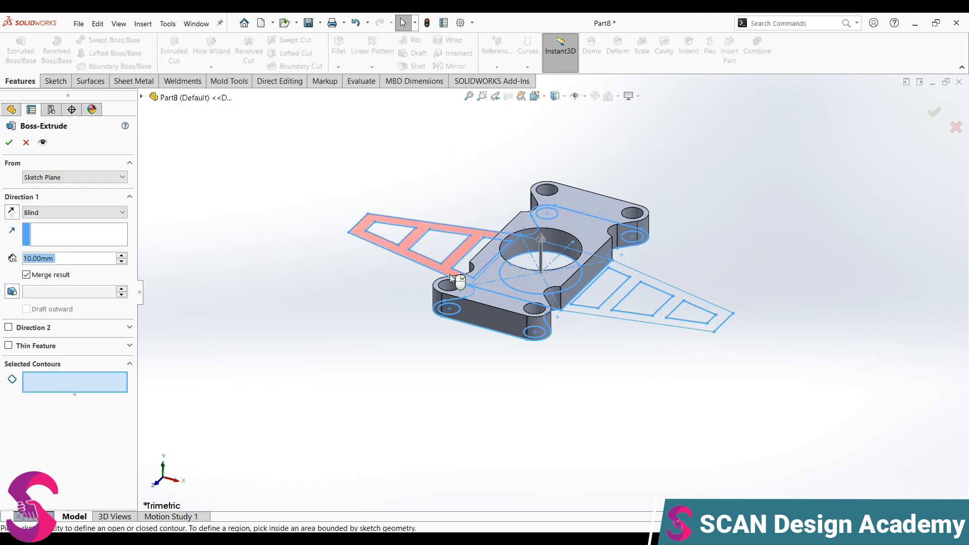
scroll(464, 279, "down", 3)
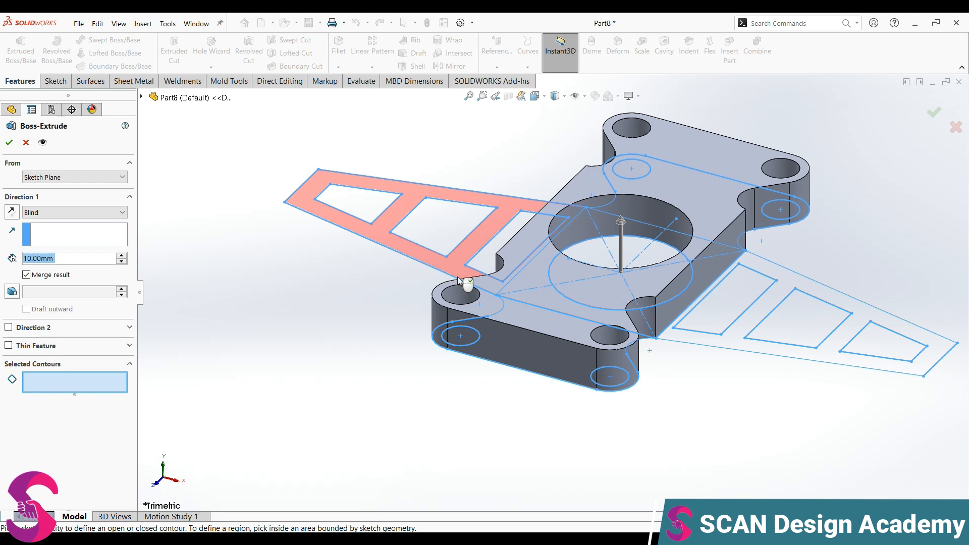
left_click(462, 281)
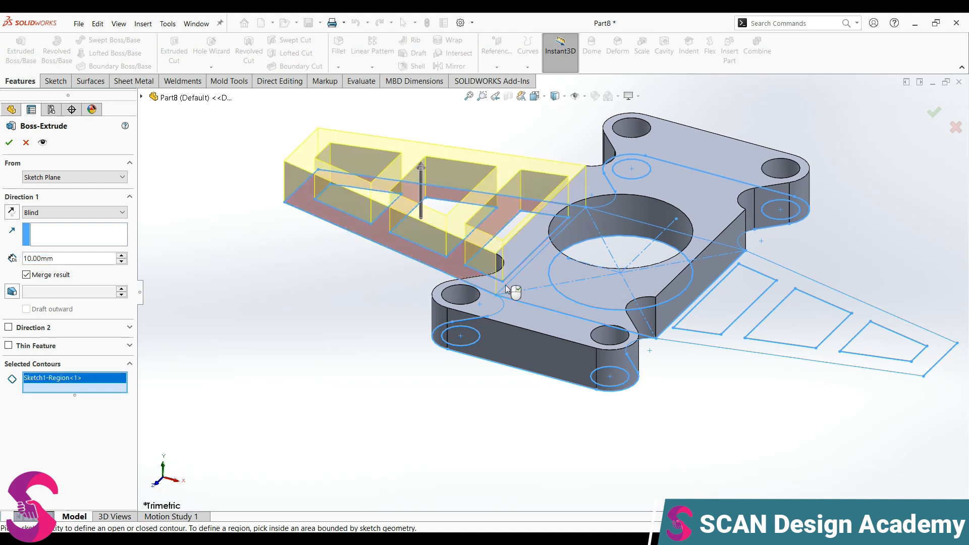
left_click(678, 332)
mouse_move(649, 372)
middle_mouse_down()
mouse_move(656, 348)
mouse_move(678, 350)
middle_mouse_up()
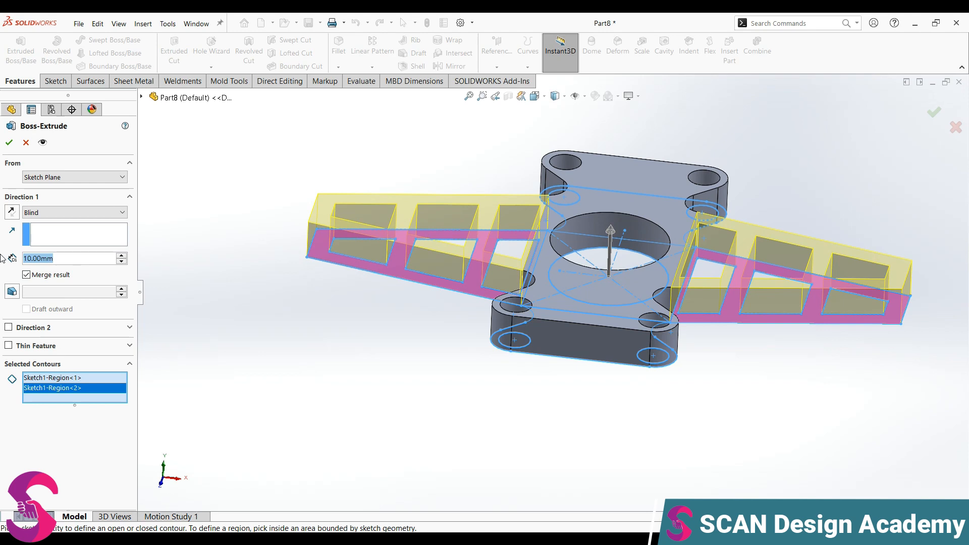
type("45")
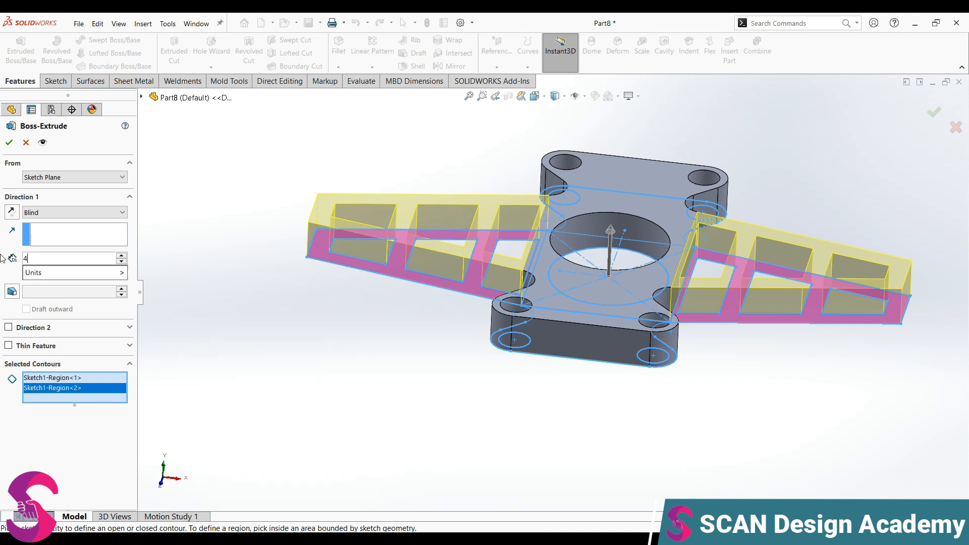
key("Return")
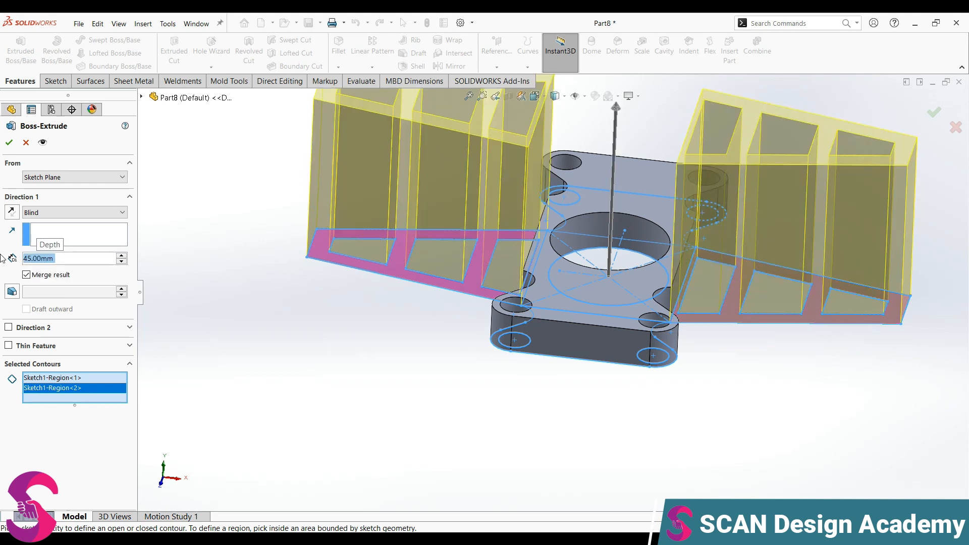
left_click(8, 142)
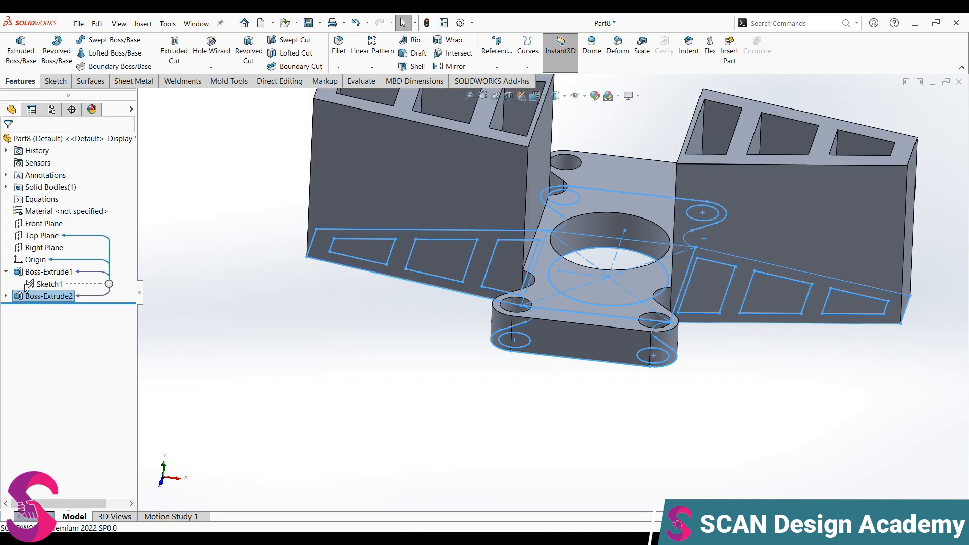
- Extrude the square region around the 30 mm circle from the same sketch 30 mm as a Blind boss
left_click(49, 283)
left_click(21, 57)
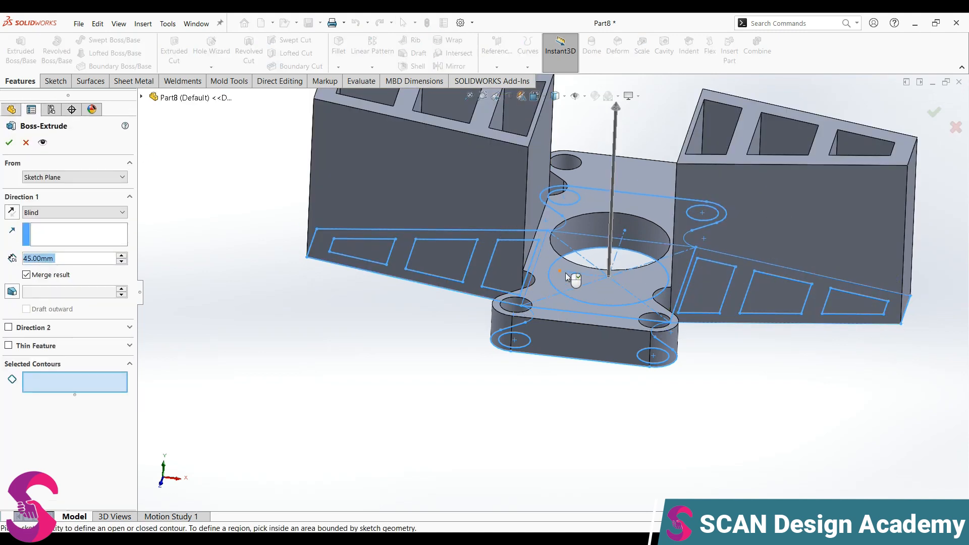
middle_click_drag(627, 316, 610, 323)
left_click(611, 326)
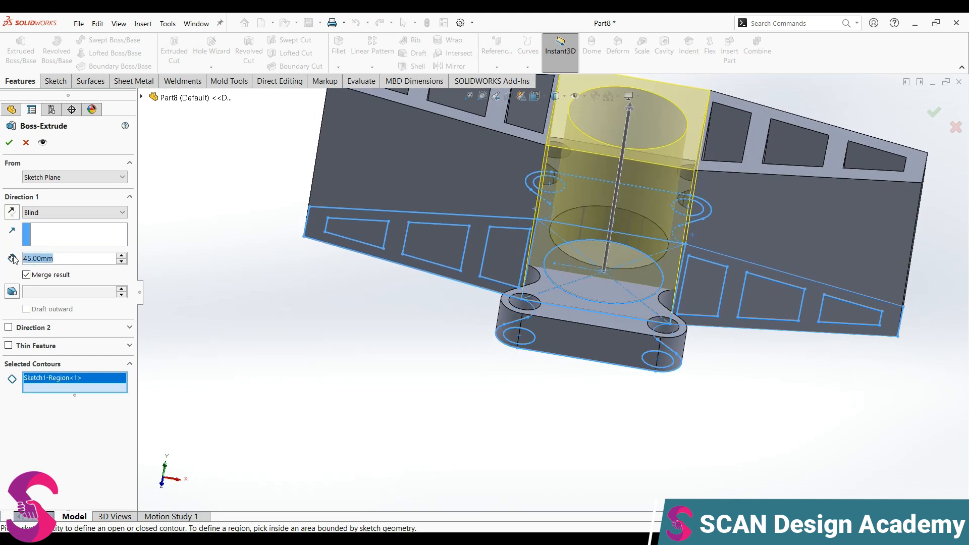
type("30")
key("Return")
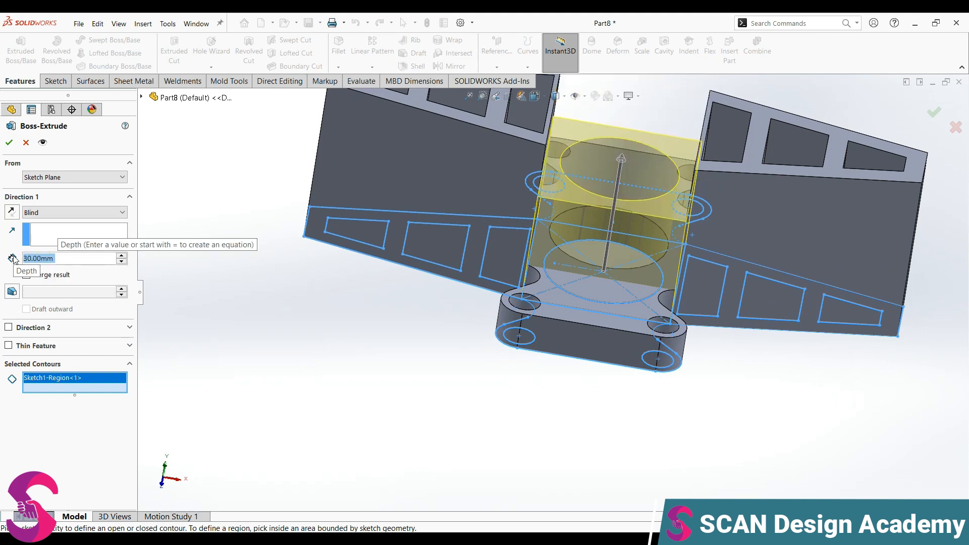
left_click(9, 144)
- Start a new sketch on the front face of the raised central block, above the lobe plate
middle_click_drag(393, 378, 504, 394)
left_click(562, 229)
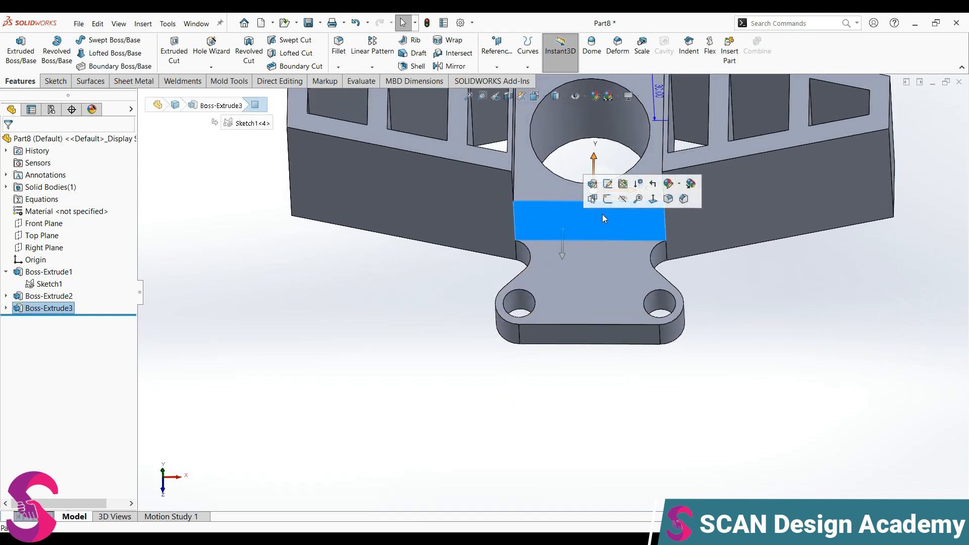
scroll(514, 210, "down", 4)
right_click(600, 246)
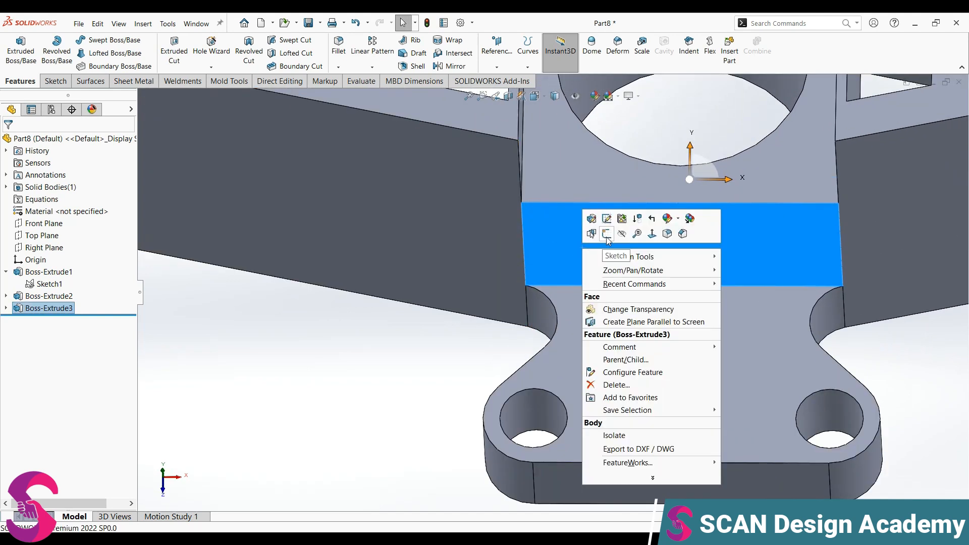
left_click(606, 233)
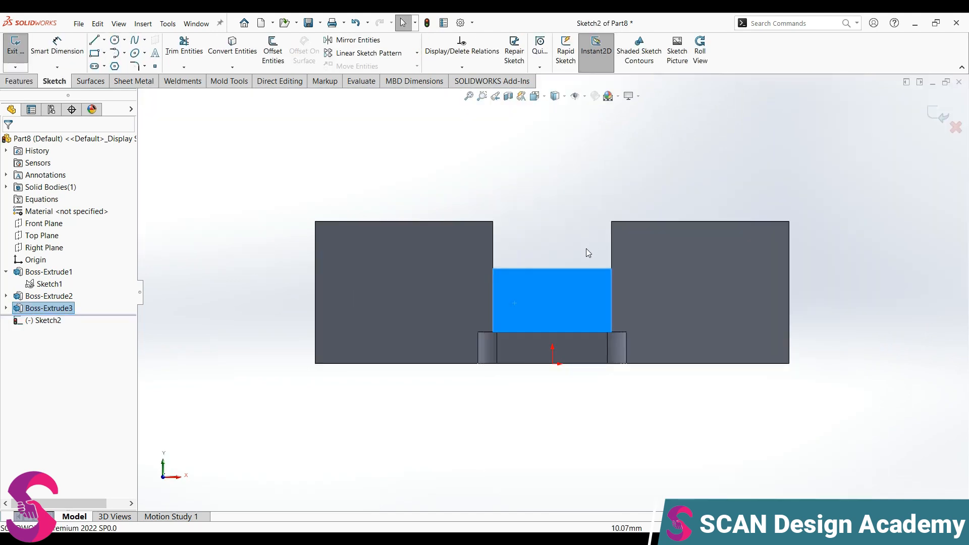
- Draw a vertical line about 18 mm long up from the origin and make it construction geometry
left_click(94, 40)
left_click(552, 363)
left_click(552, 308)
key("Escape")
left_click(552, 321)
left_click(616, 287)
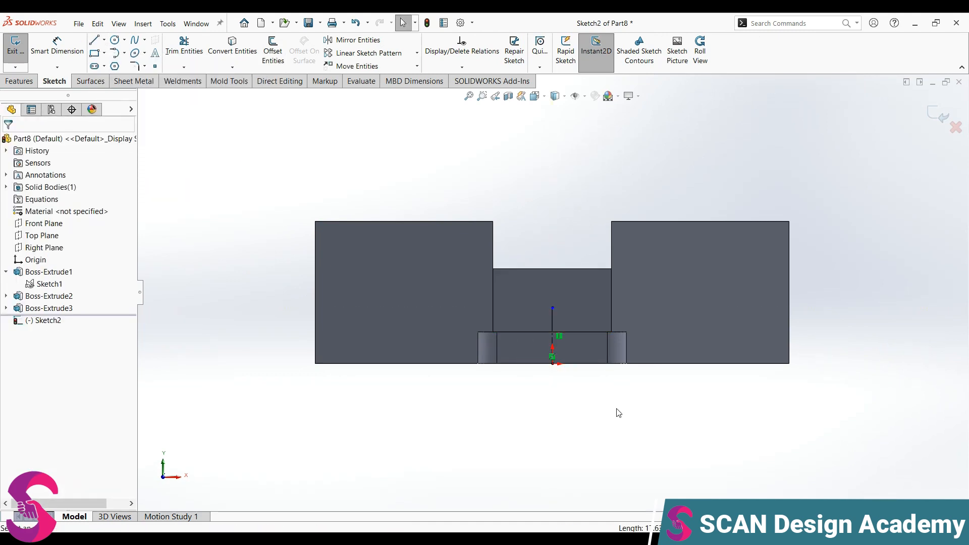
- Draw connected lines from the block's upper right corner to the arm's upper outer corner, 15 mm straight down, and diagonally to the arm's lower edge
scroll(722, 290, "down", 2)
key("l")
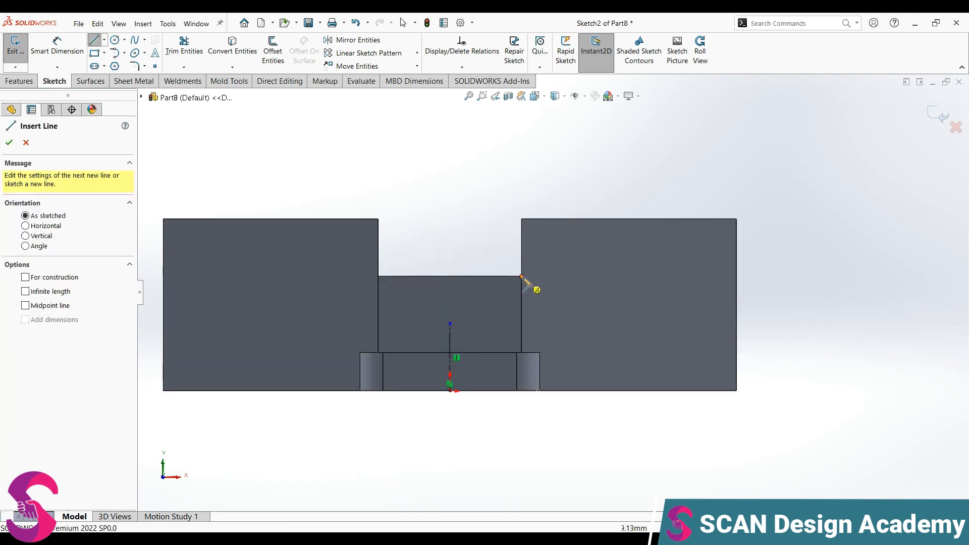
left_click(521, 276)
left_click(736, 218)
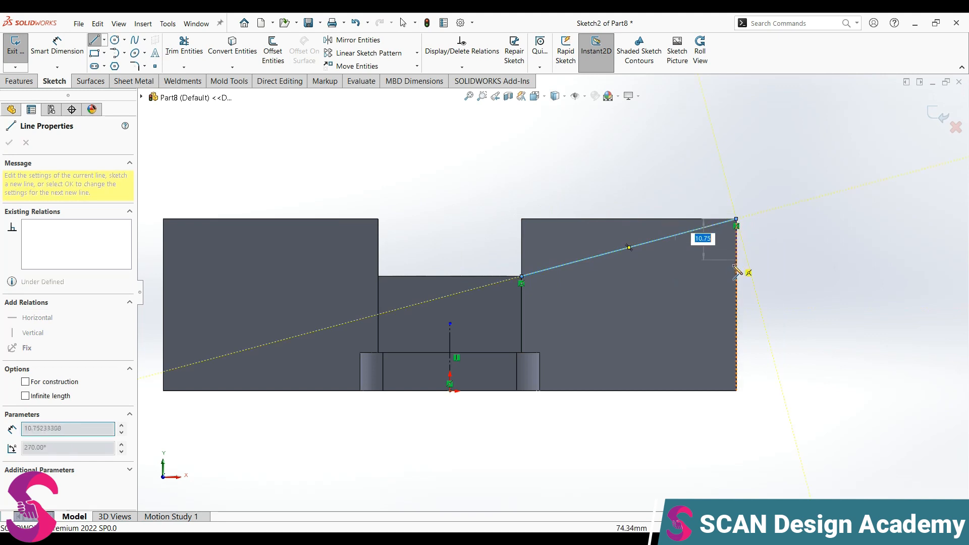
type("15")
key("Return")
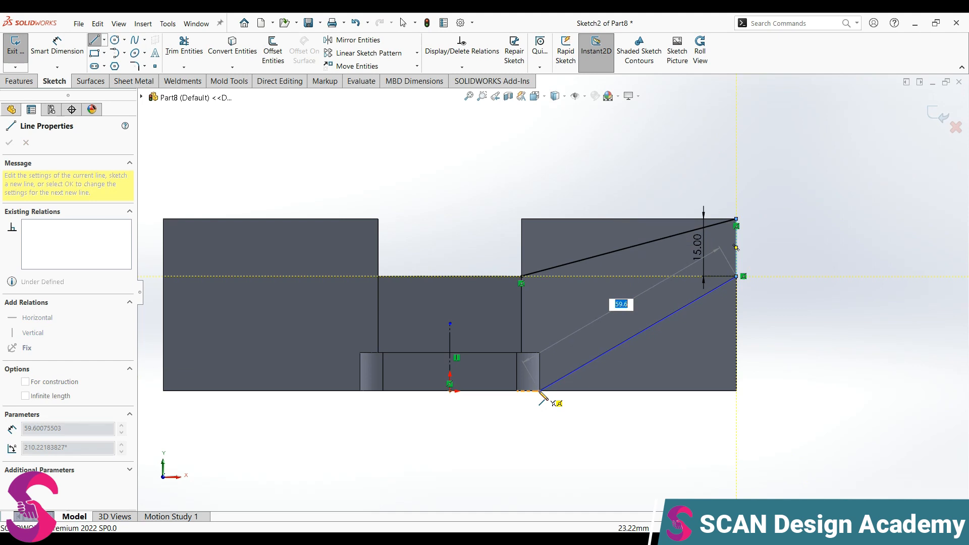
left_click(522, 390)
key("Escape")
- Make the lower diagonal's free end coincident with the vertical edge where the block meets the right arm
middle_click_drag(541, 393, 501, 400)
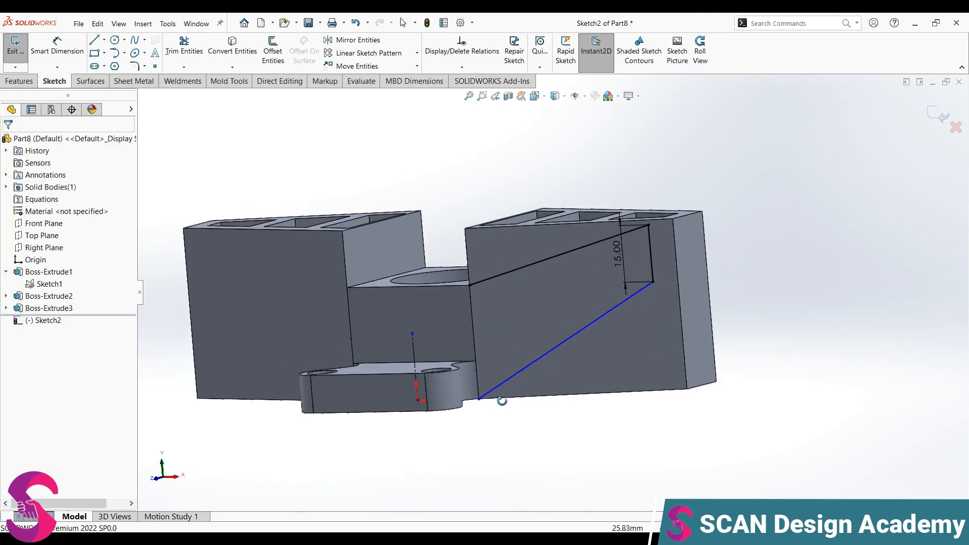
mouse_move(480, 402)
left_mouse_down()
mouse_move(496, 398)
mouse_move(478, 399)
left_mouse_up()
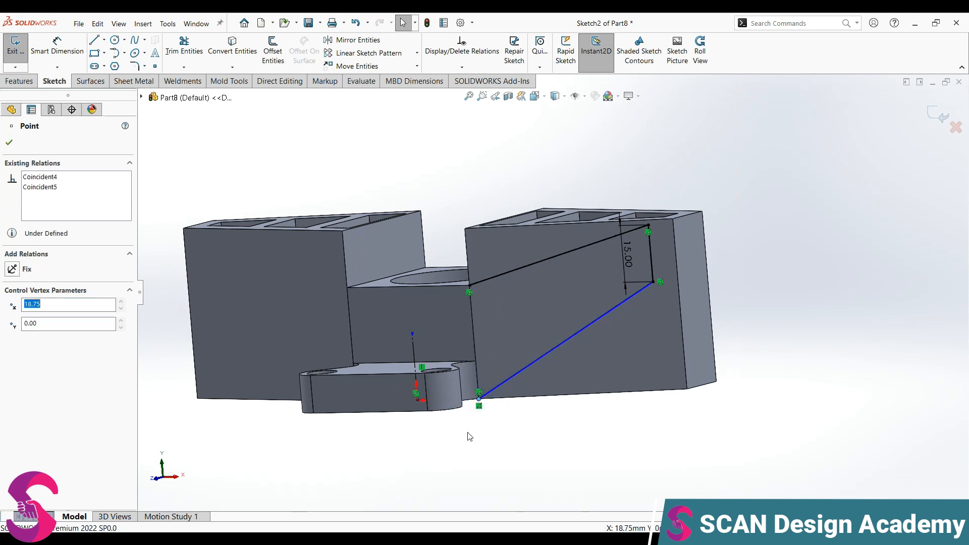
left_click(487, 424)
scroll(488, 428, "down", 1)
left_click(492, 403)
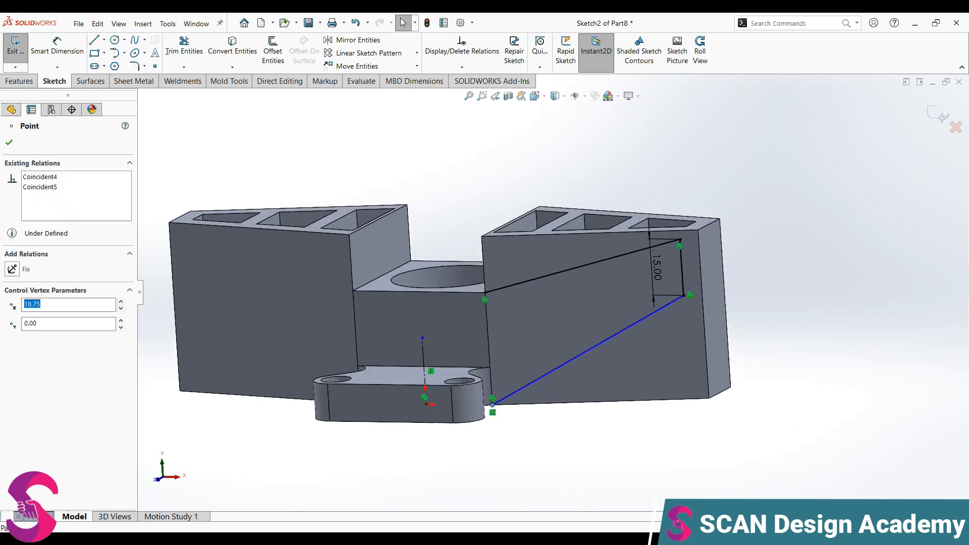
left_click(492, 383, "ctrl")
left_click(562, 347)
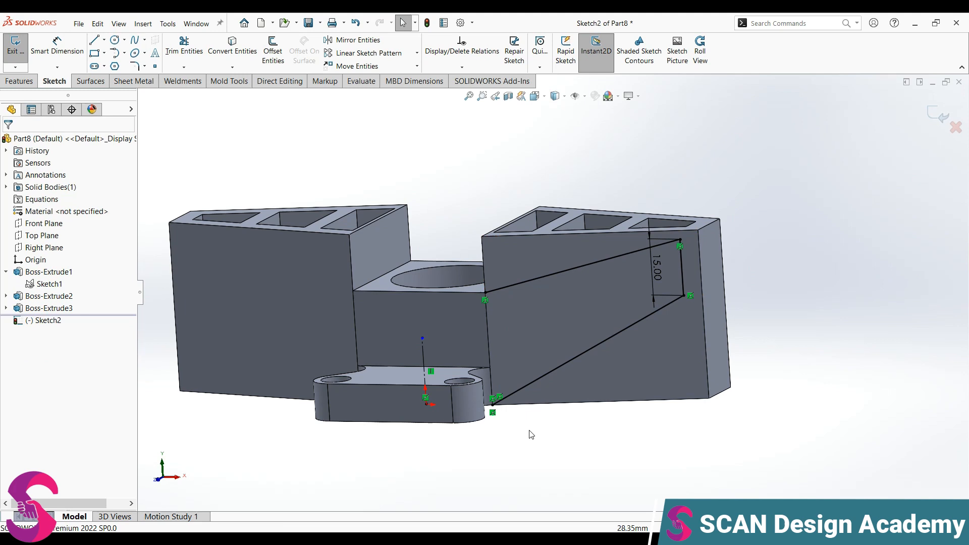
- Close the tapered profile with a vertical line joining its two inner endpoints
key("l")
left_click(485, 300)
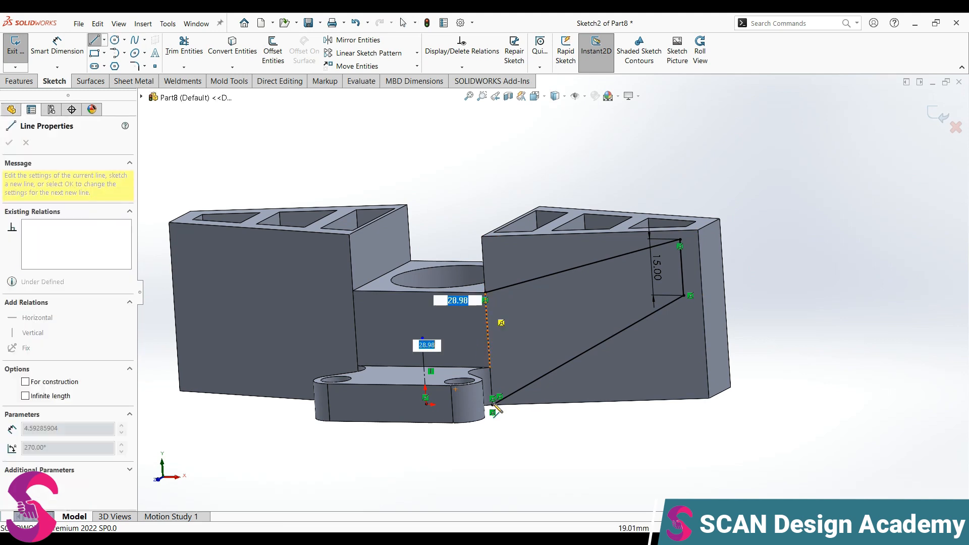
left_click(493, 405)
key("Escape")
- Convert the right arm's top edge and its upper inner vertical edge into sketch lines in the front view
scroll(604, 313, "up", 1)
middle_click_drag(606, 315, 625, 330)
key("space")
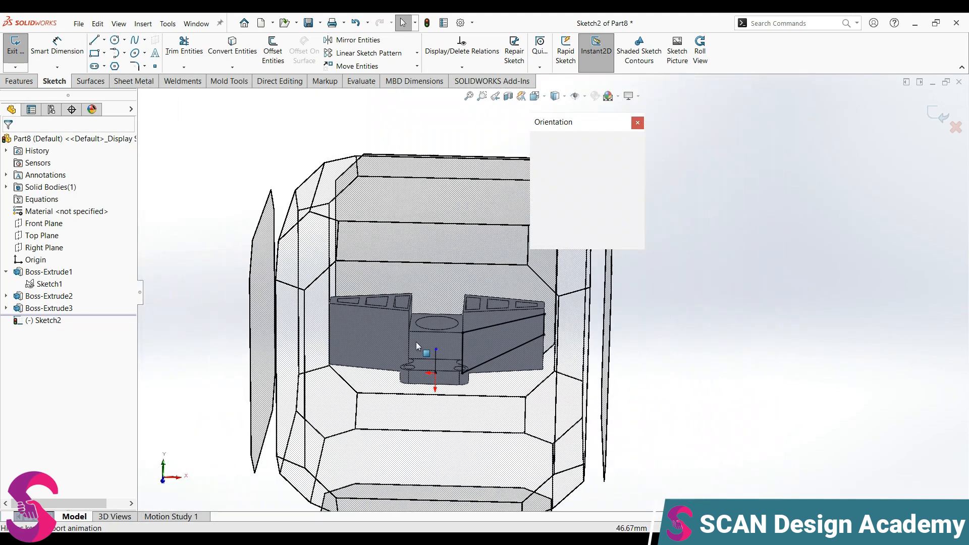
left_click(428, 345)
scroll(776, 239, "up", 1)
scroll(776, 238, "down", 1)
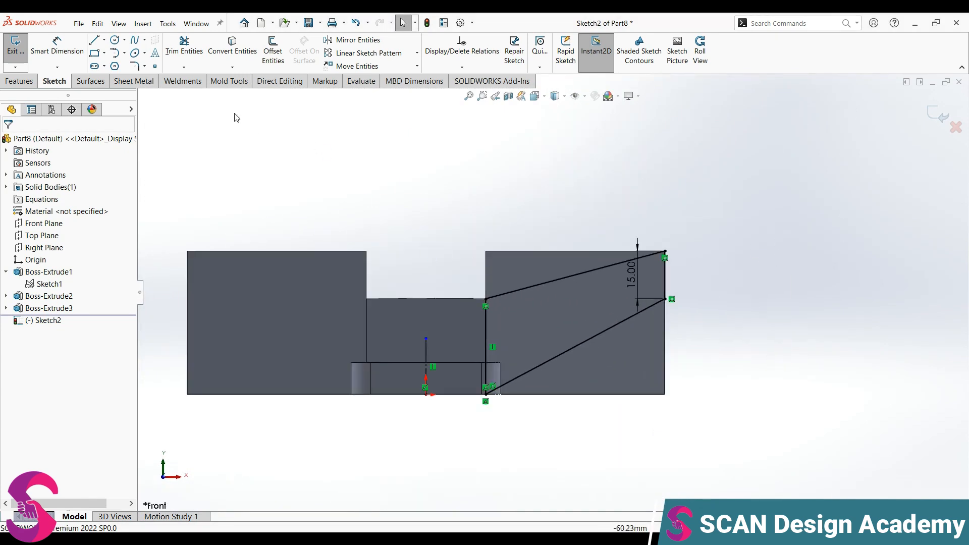
left_click(501, 255)
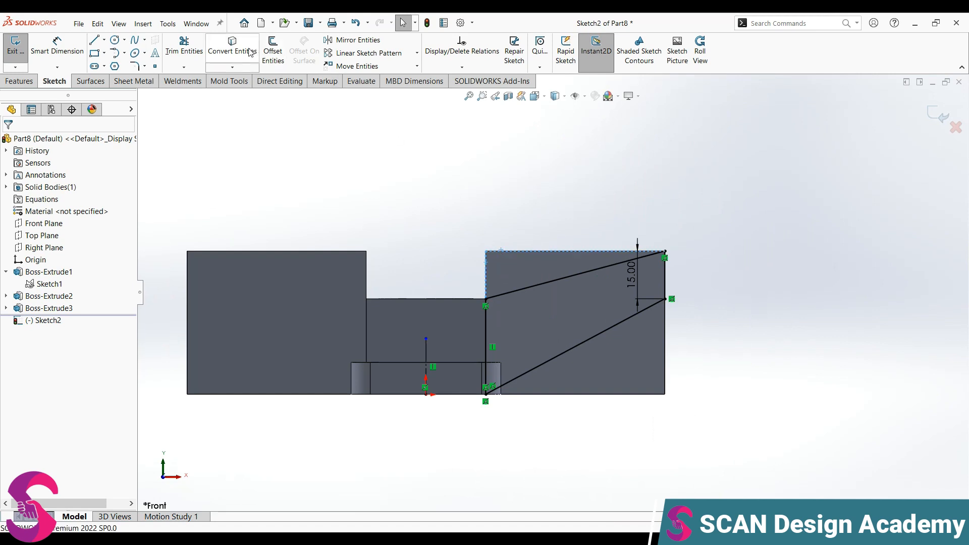
- Close the lower triangle with lines along the right arm's outer and bottom edges, and mirror the whole profile about the vertical centerline
key("l")
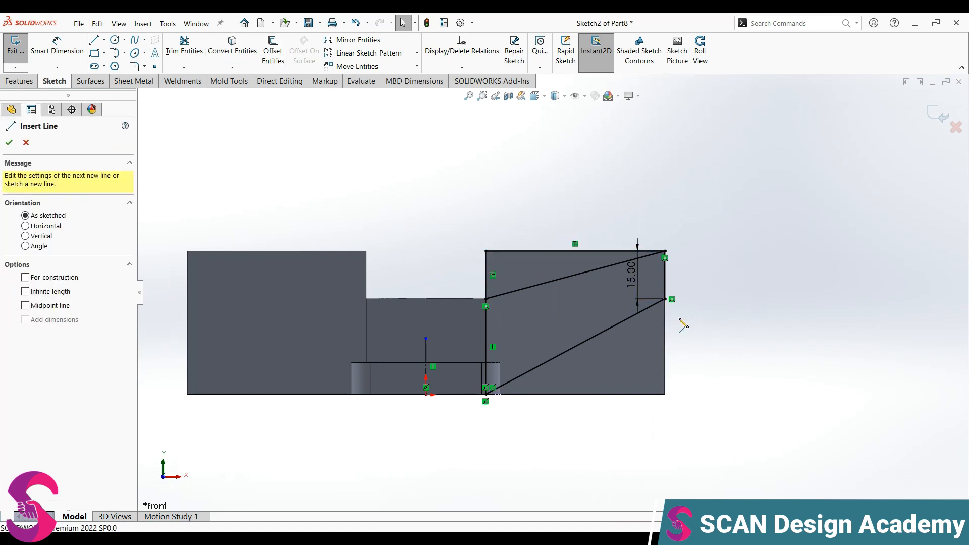
left_click(665, 300)
left_click(665, 394)
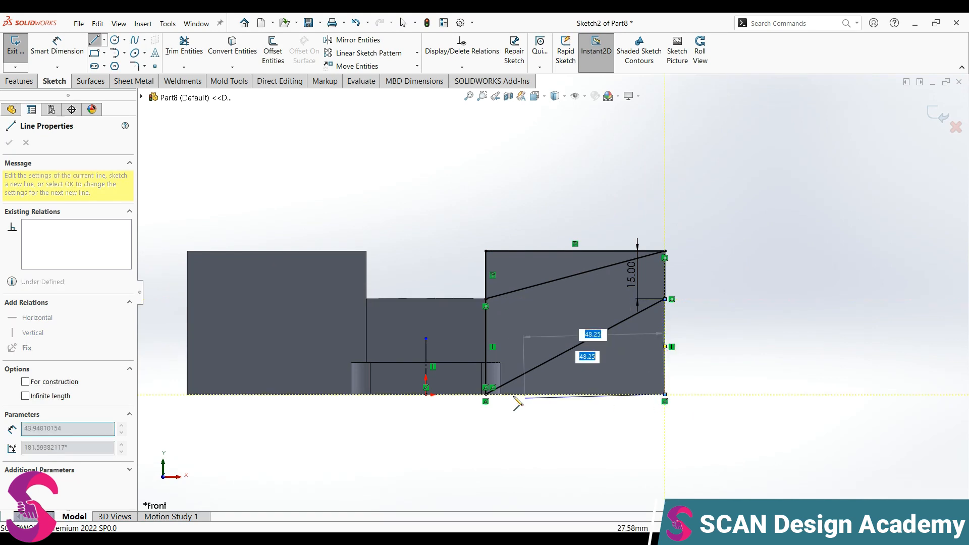
left_click(486, 394)
key("Escape")
mouse_move(397, 191)
left_mouse_down()
mouse_move(618, 432)
mouse_move(738, 485)
left_mouse_up()
left_click(360, 42)
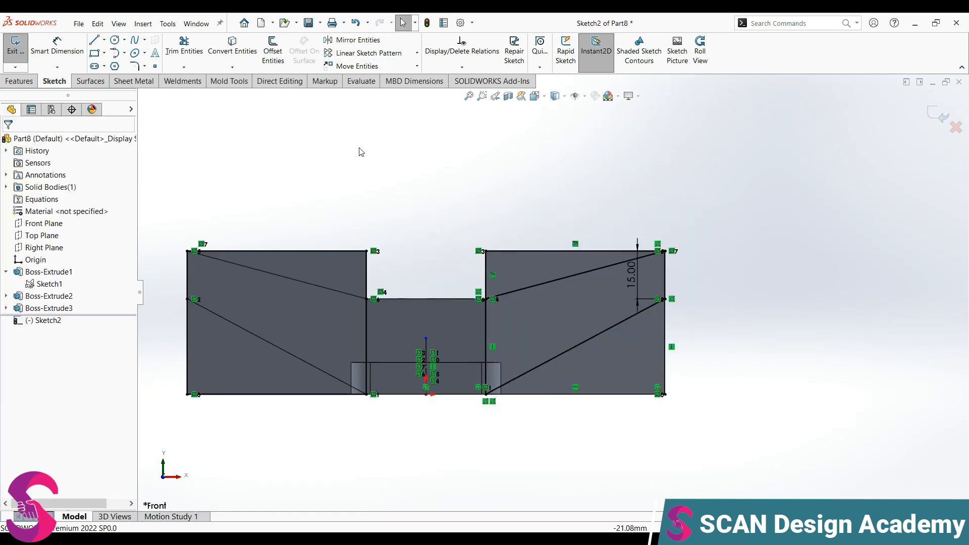
- Cut-extrude the upper and lower triangular regions of both arms all the way through the part
left_click(19, 80)
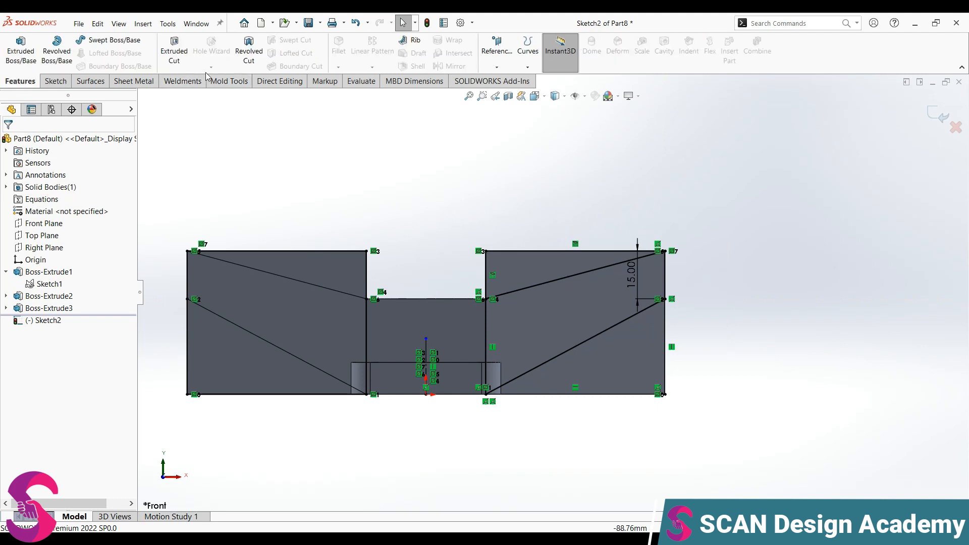
left_click(175, 52)
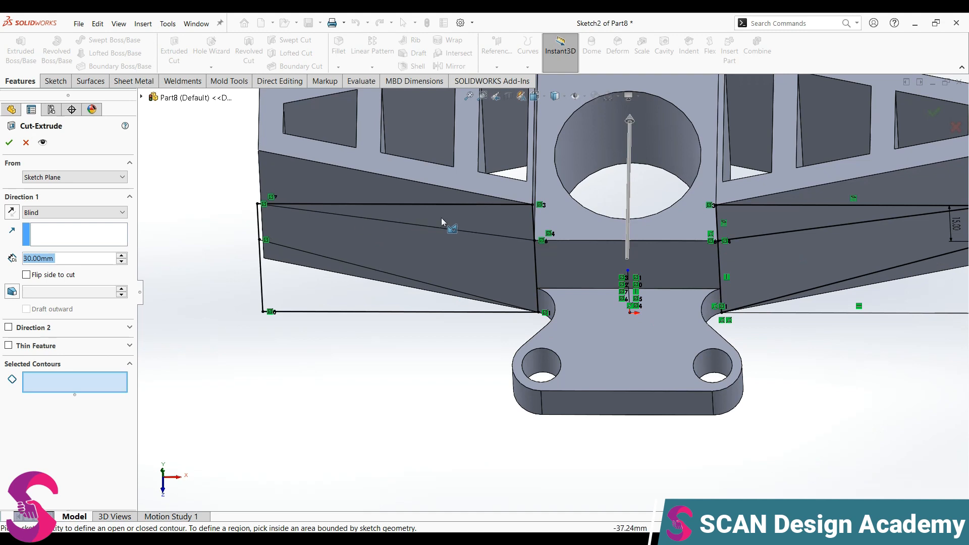
left_click(436, 265)
left_click(346, 287)
left_click(807, 303)
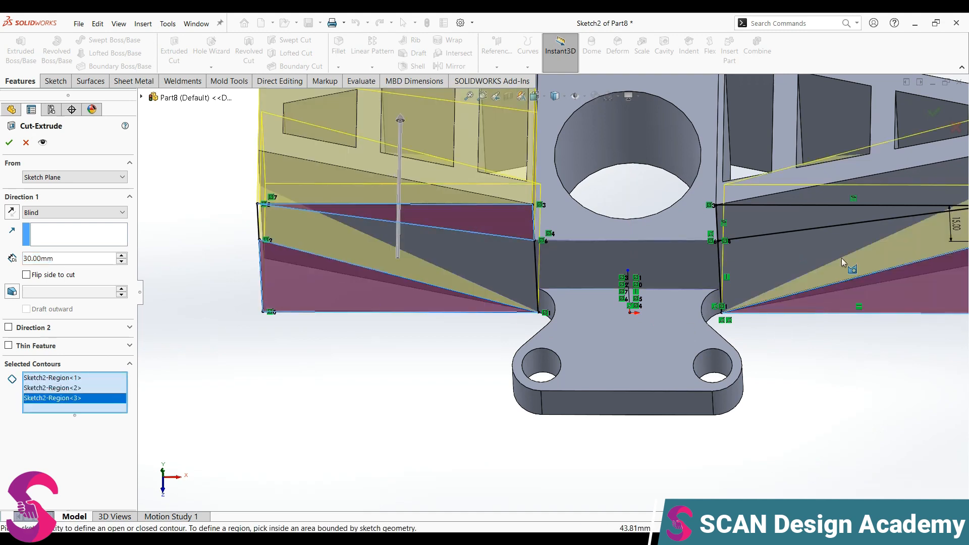
left_click(816, 213)
scroll(784, 260, "up", 3)
left_click(50, 212)
left_click(50, 228)
left_click(9, 142)
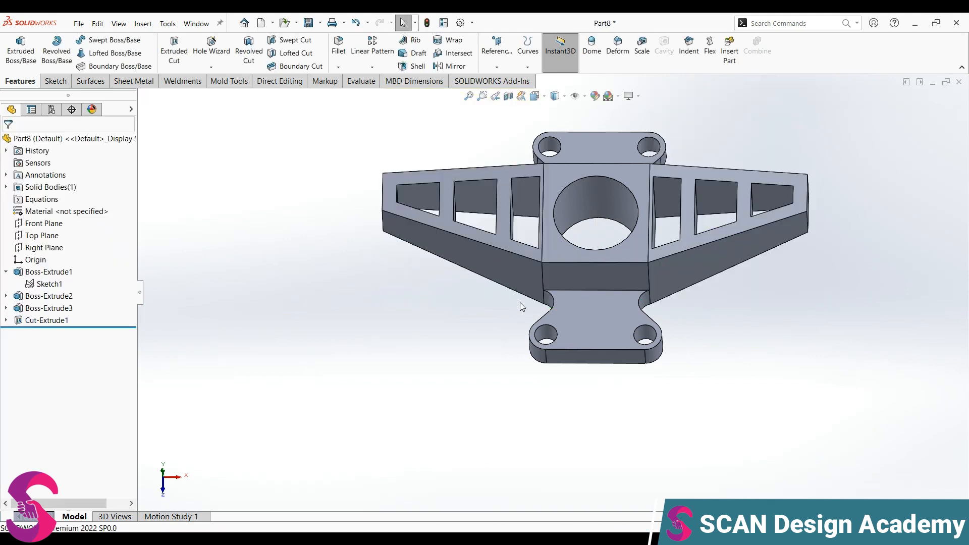
- Reopen the sketch of the tapered cut and draw a 5 mm diameter circle near the central block's upper left corner
middle_click_drag(547, 274, 553, 194)
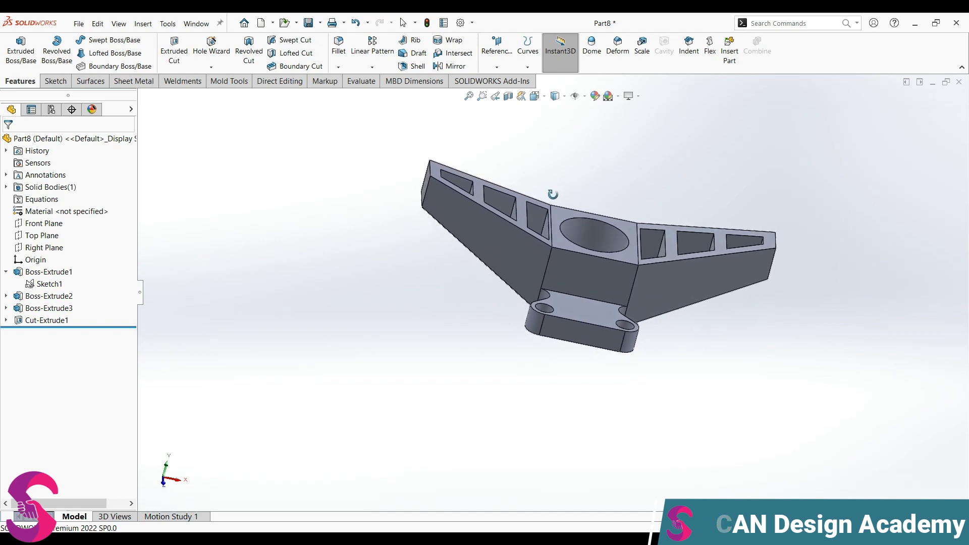
left_click(5, 321)
left_click(30, 332)
left_click(38, 299)
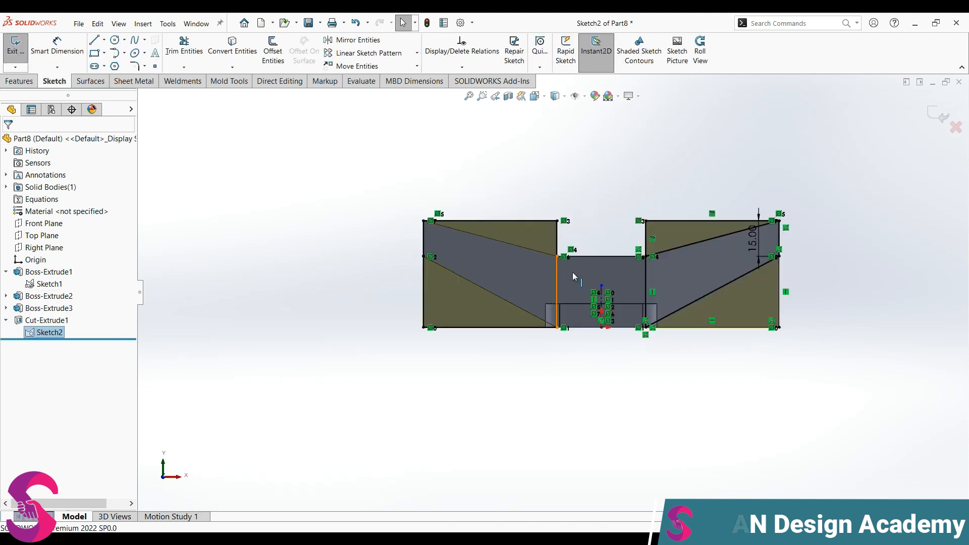
scroll(610, 248, "down", 5)
left_click(115, 39)
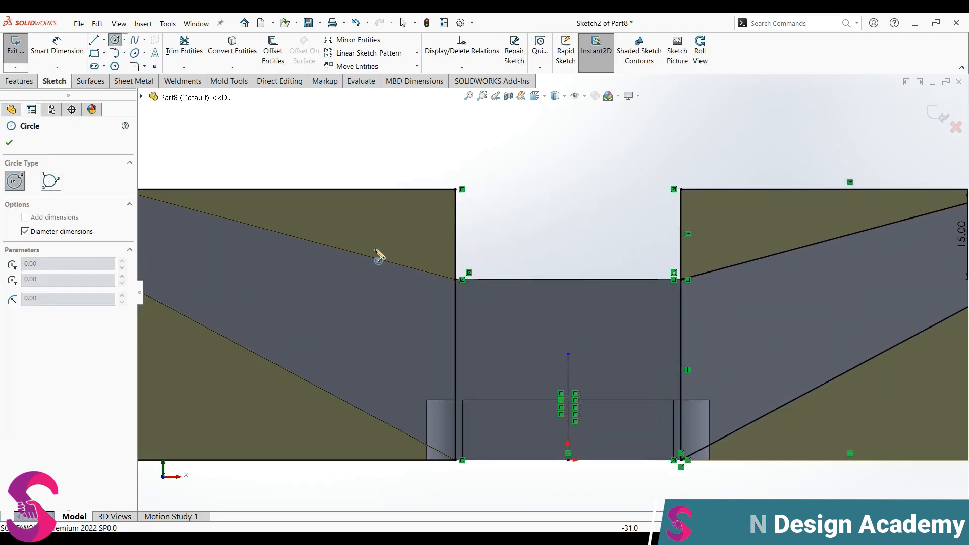
left_click(494, 307)
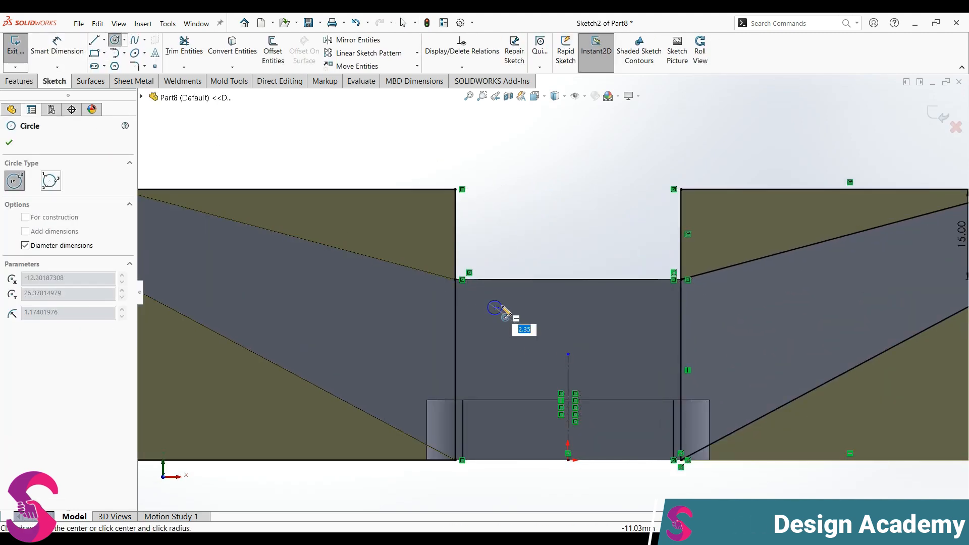
key("Return")
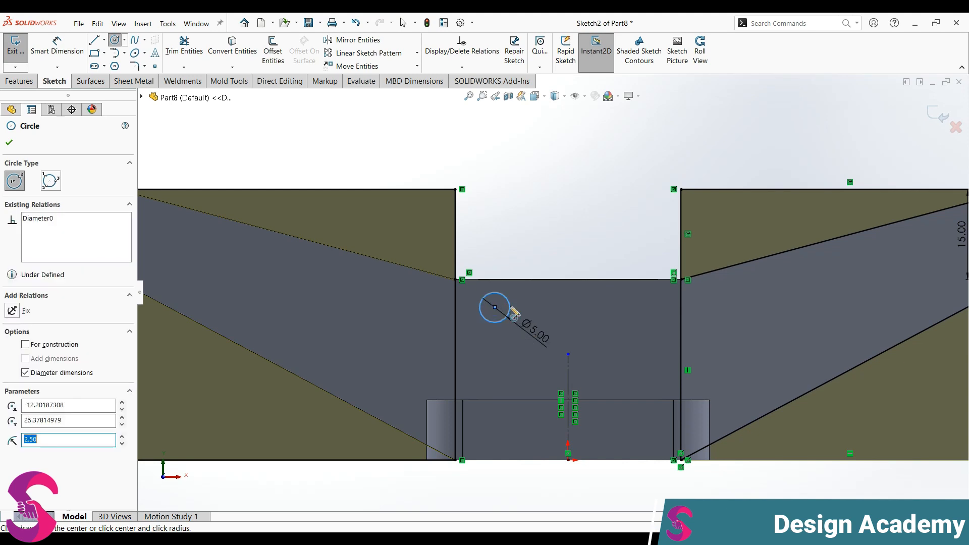
left_click(630, 313)
left_click(638, 321)
key("Escape")
left_click_drag(591, 241, 647, 334)
key("Delete")
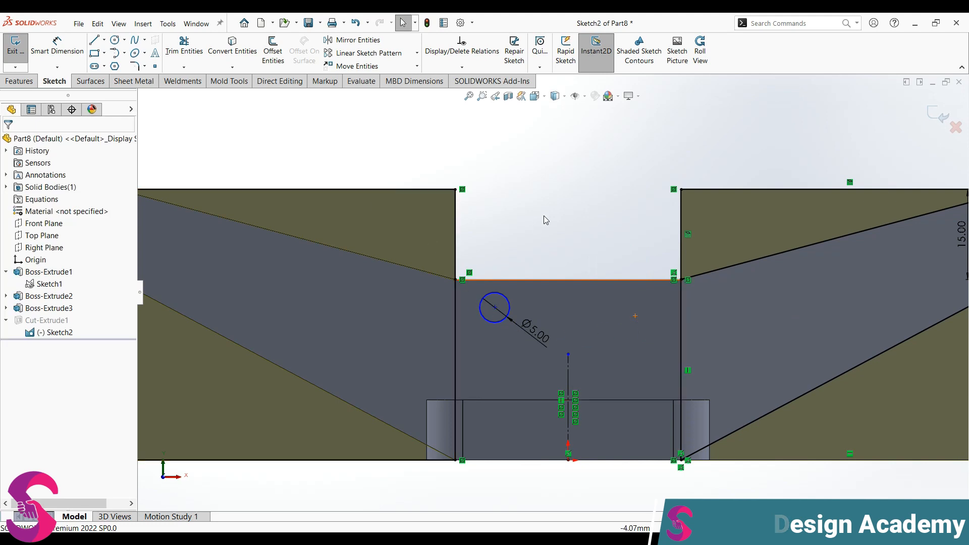
- Dimension the circle's centre 5 mm below the central block's top edge
key("d")
left_click(494, 307)
left_click(522, 280)
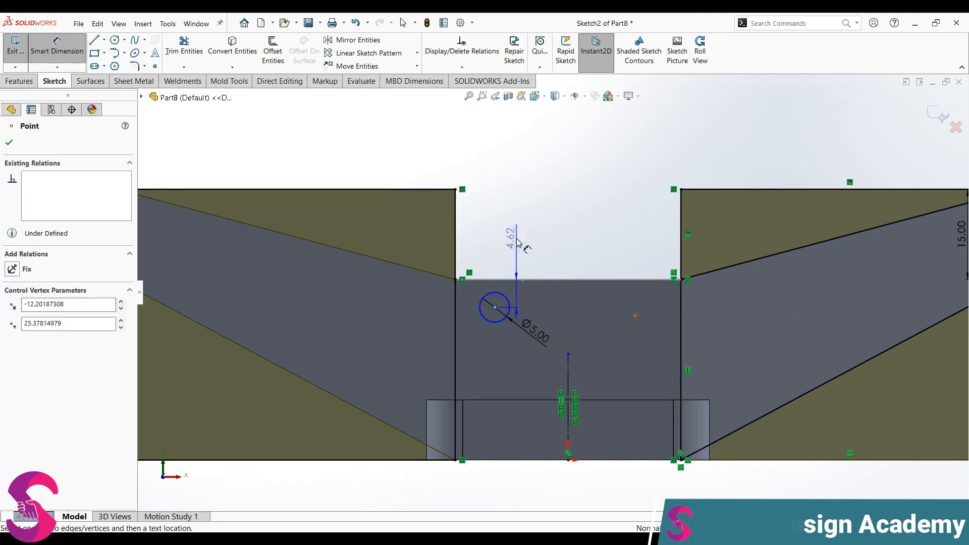
left_click(518, 242)
type("5")
key("Return")
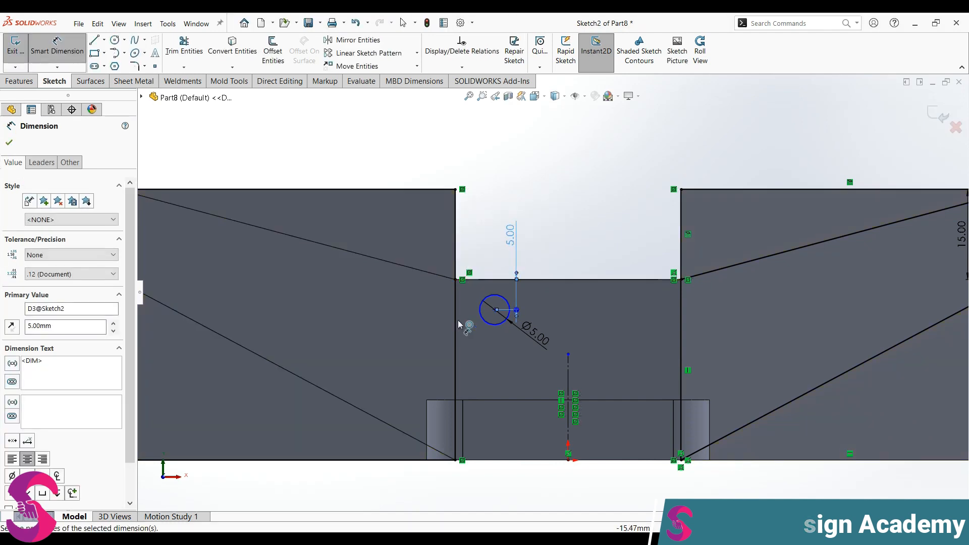
- Dimension the circle's centre 8.5 mm horizontally from the central block's left edge
left_click(456, 324)
left_click(495, 310)
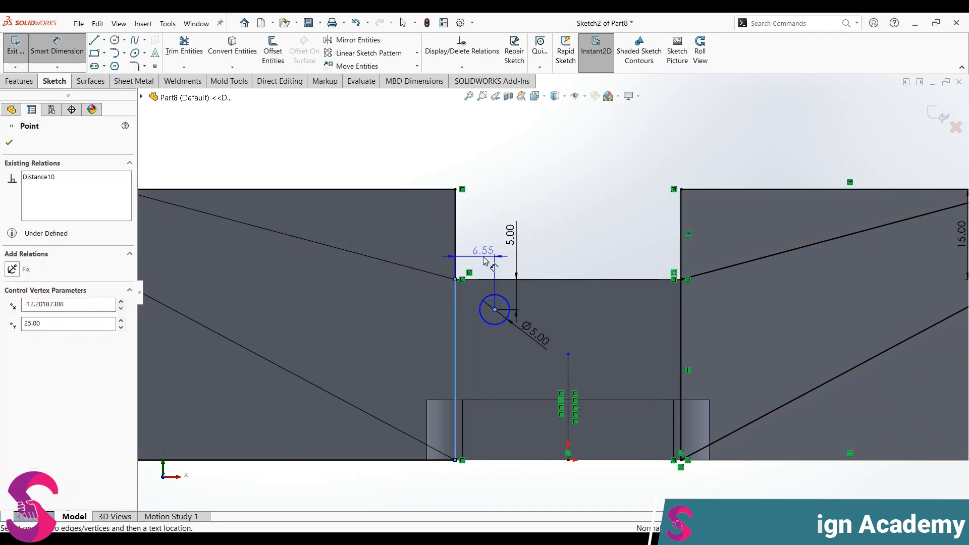
left_click(484, 260)
key("Return")
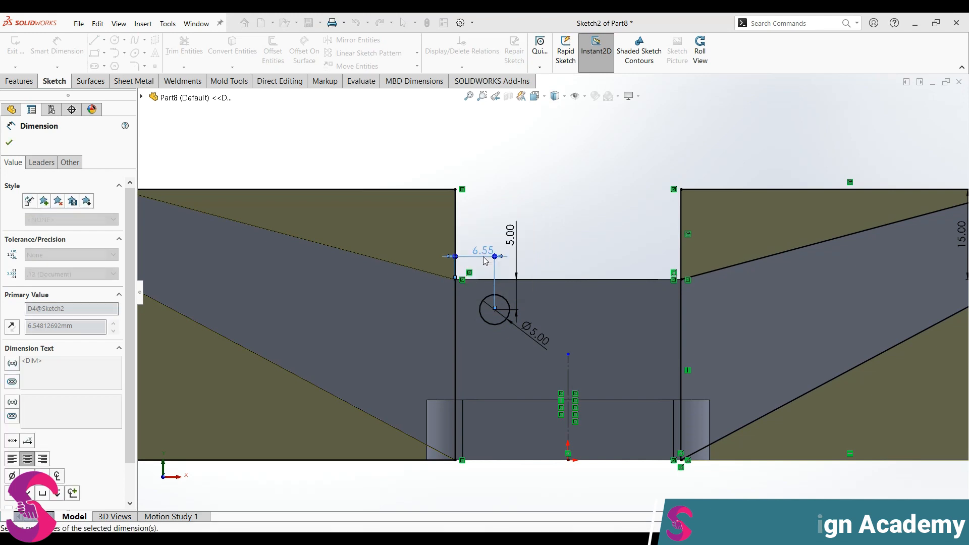
key("Escape")
key("Escape")
- Mirror the 5 mm circle about the vertical centerline of the block
scroll(492, 281, "up", 2)
left_click_drag(497, 235, 606, 445)
left_click(353, 39)
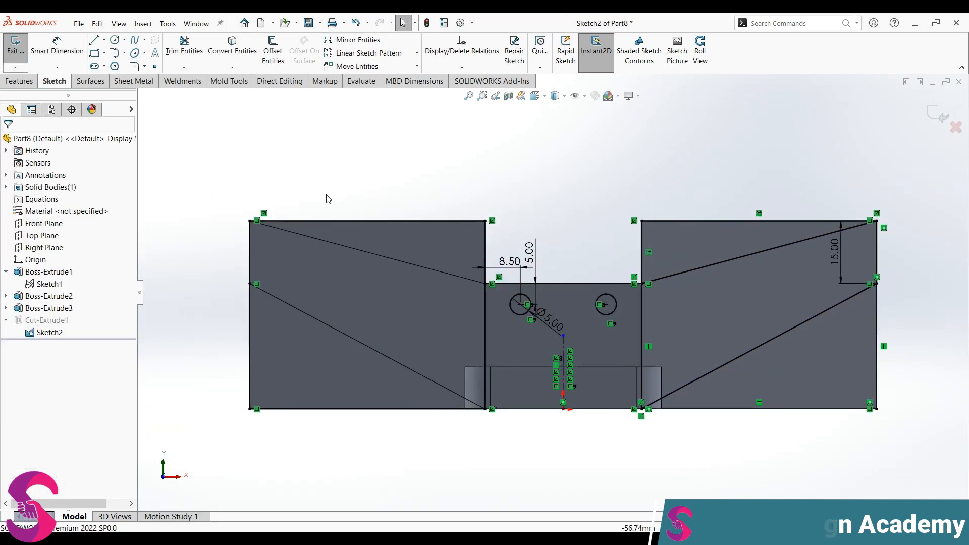
- Leave the sketch and edit the through-all cut so it also includes the two circular regions
left_click(11, 59)
left_click(44, 325)
left_click(52, 291)
left_click(65, 382)
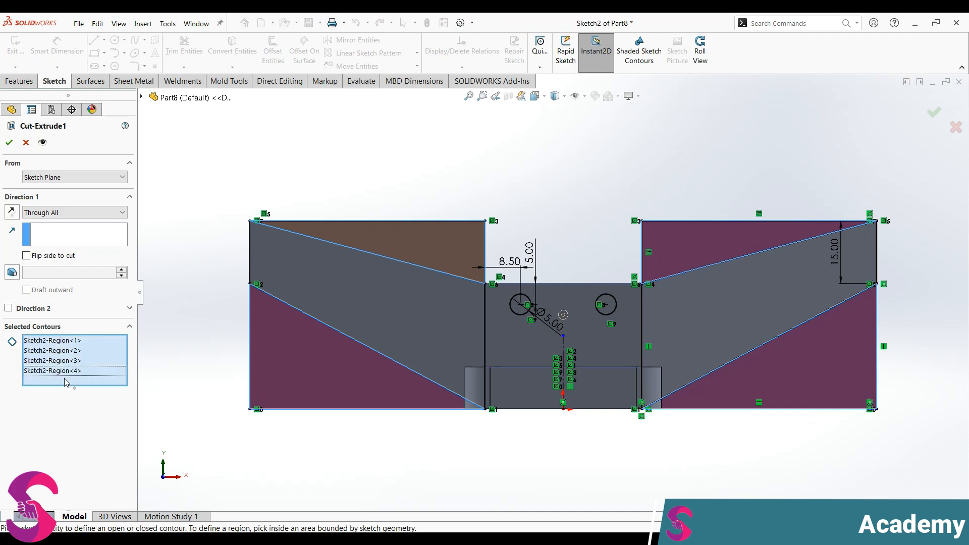
left_click(519, 311)
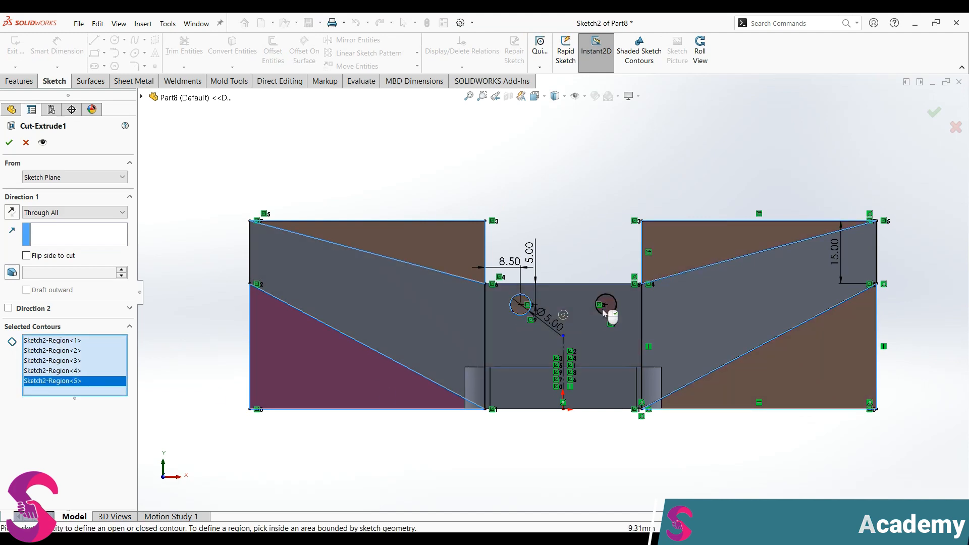
left_click(607, 306)
right_click(611, 306)
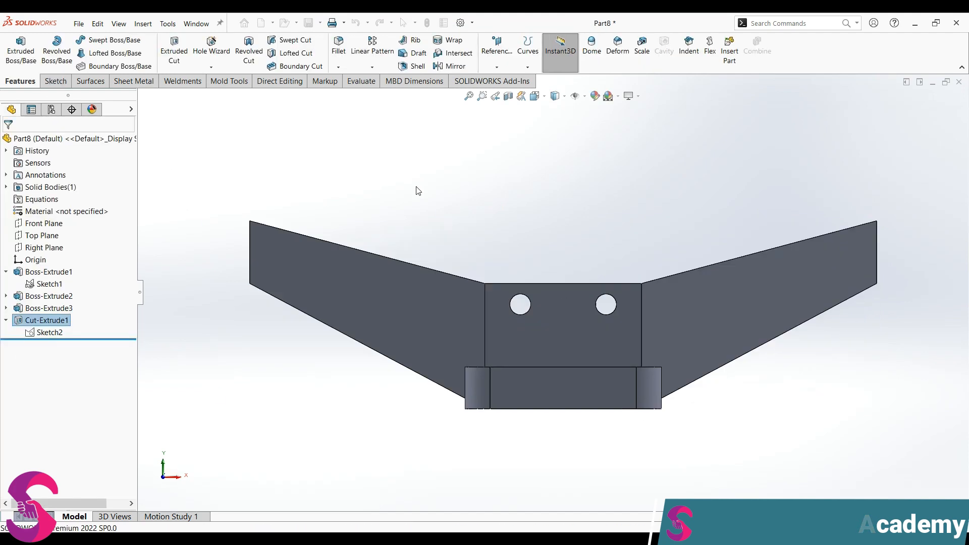
- Start a new sketch on the small rectangular end face of the left arm
middle_click_drag(662, 329, 644, 309)
left_click(540, 328)
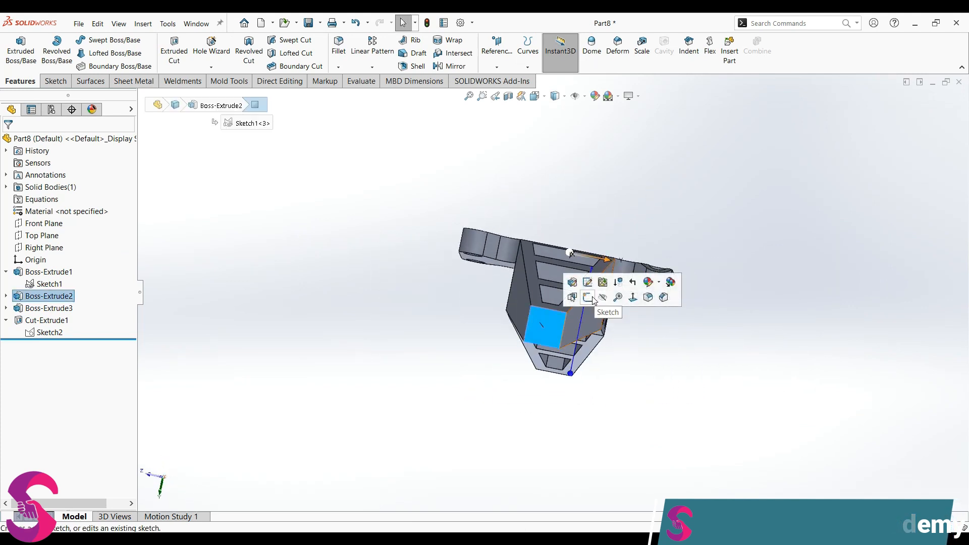
left_click(591, 296)
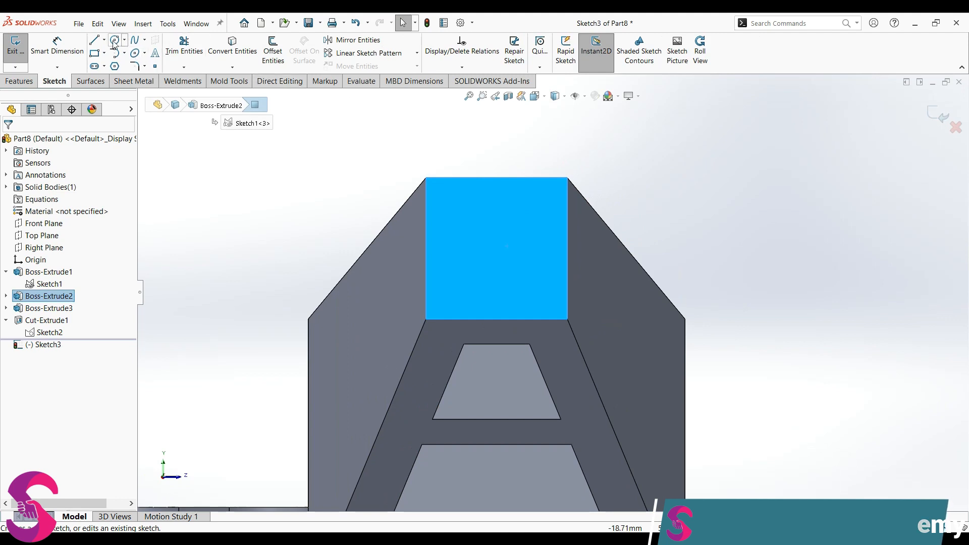
left_click(115, 41)
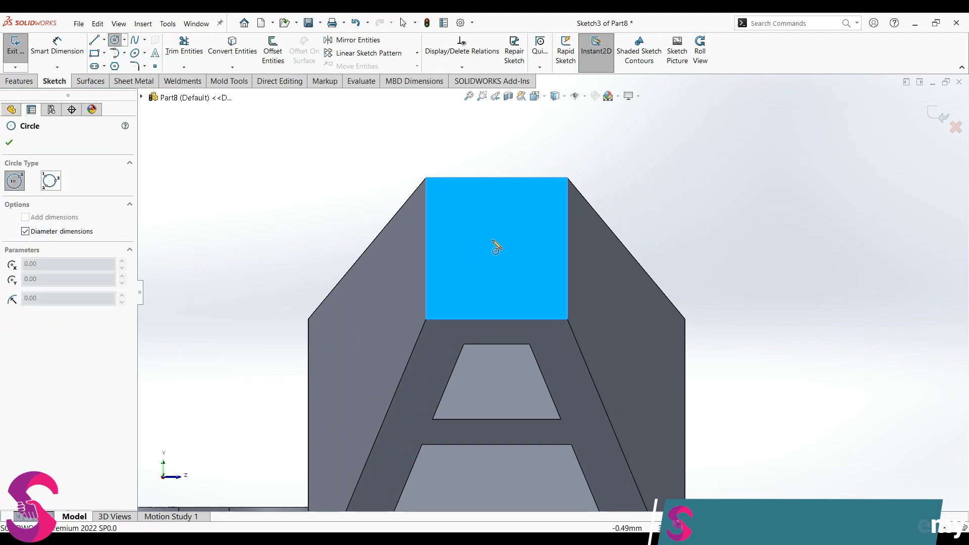
key("Escape")
key("Escape")
left_click(97, 55)
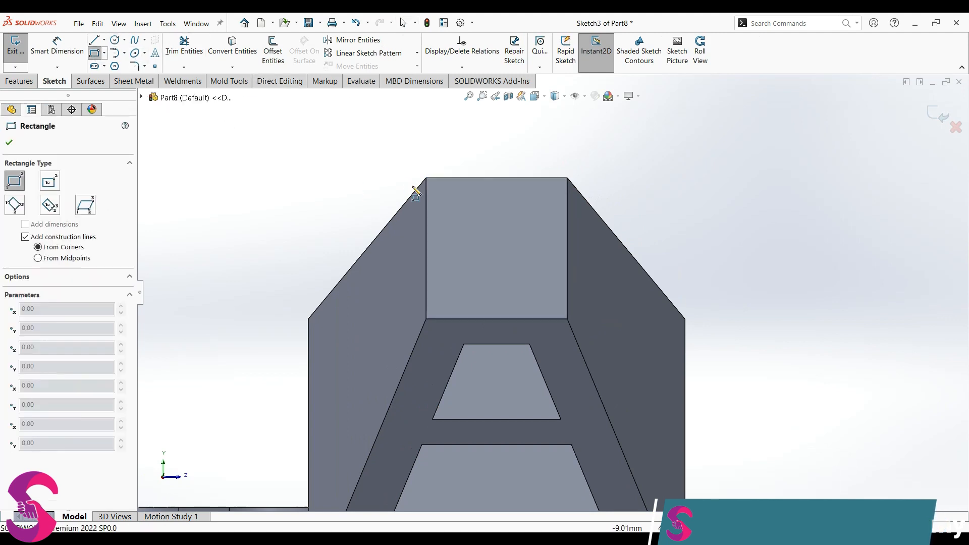
left_click(98, 52)
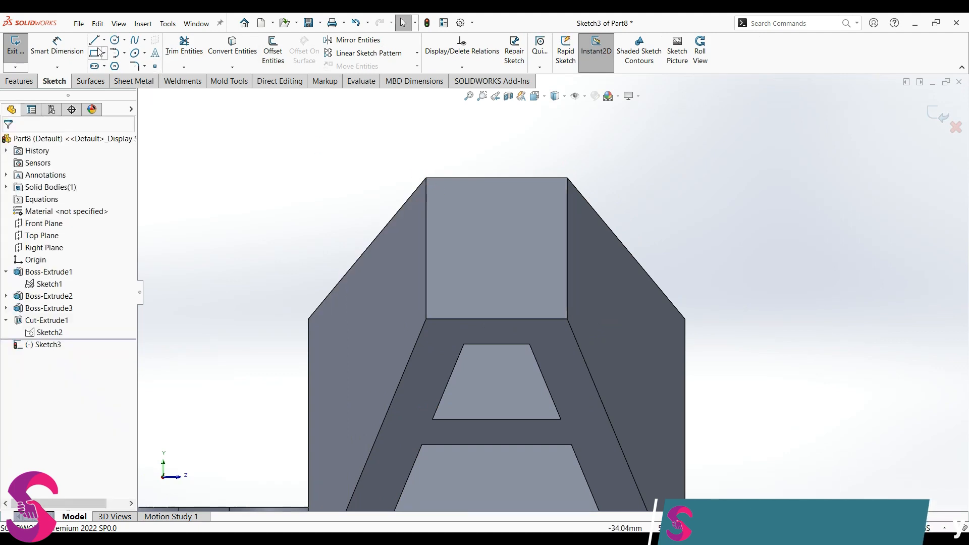
- Draw a 7.5 mm diameter circle on the left arm's end face
left_click(116, 43)
left_click(497, 234)
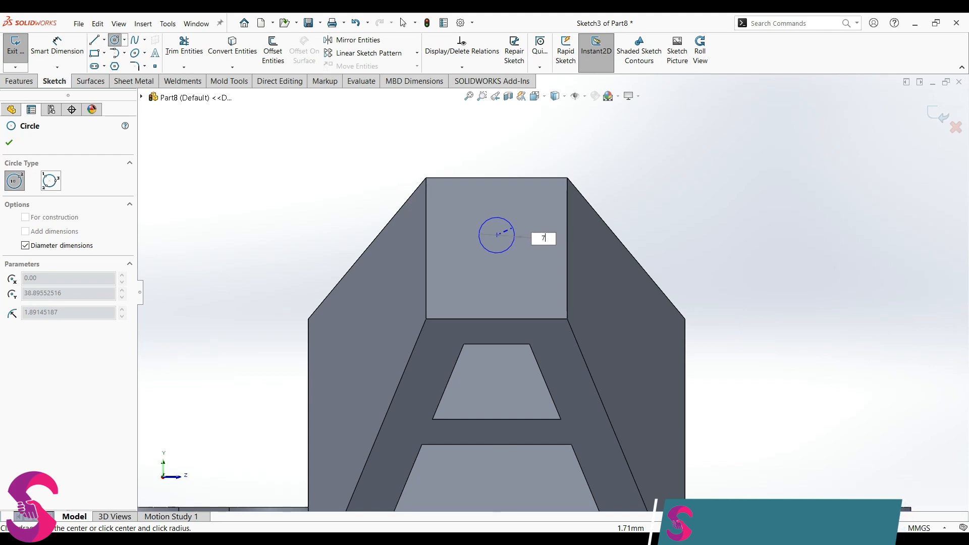
key("Return")
key("Escape")
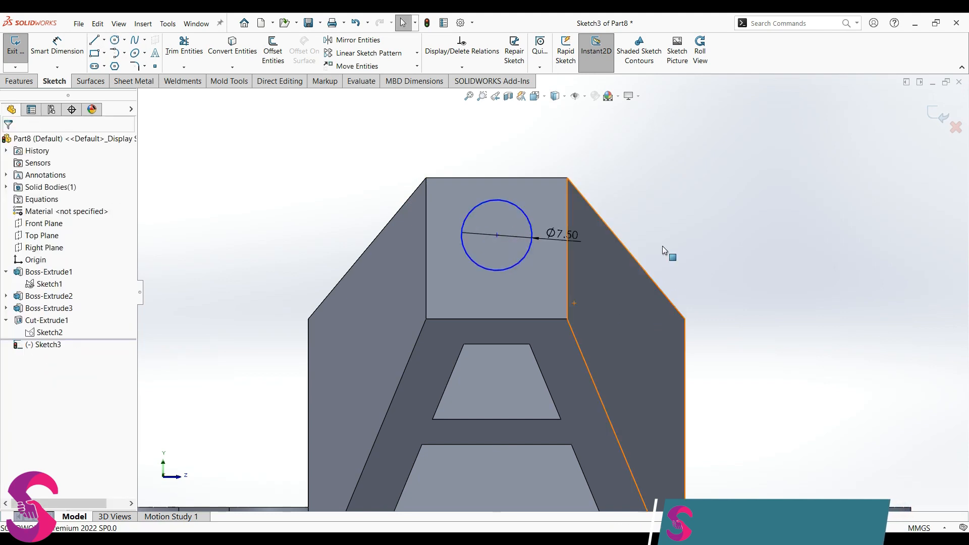
- Dimension the circle's centre 7.5 mm from the end face's right edge and 7.5 mm from its top edge
key("d")
left_click(497, 235)
left_click(561, 240)
left_click(514, 135)
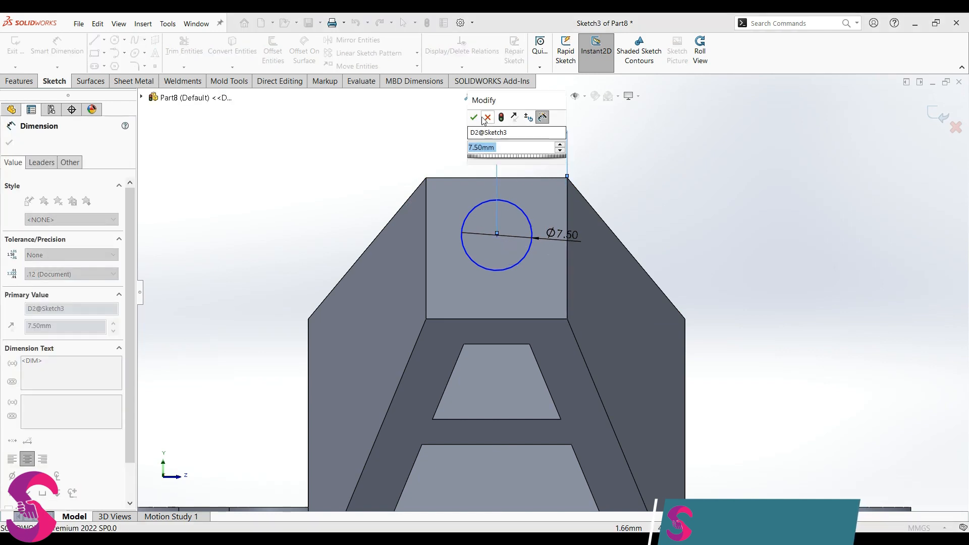
left_click(485, 118)
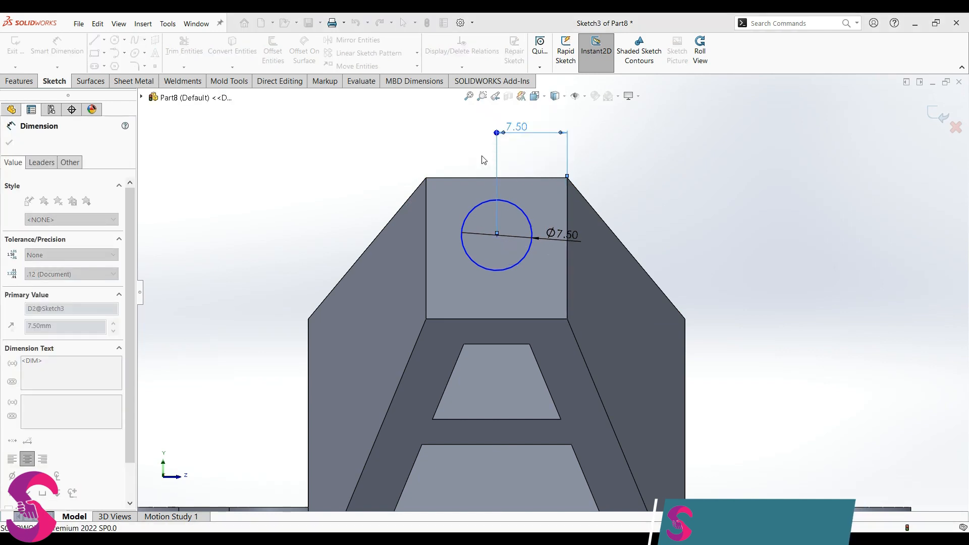
left_click(497, 235)
left_click(464, 177)
left_click(368, 208)
type("7.5")
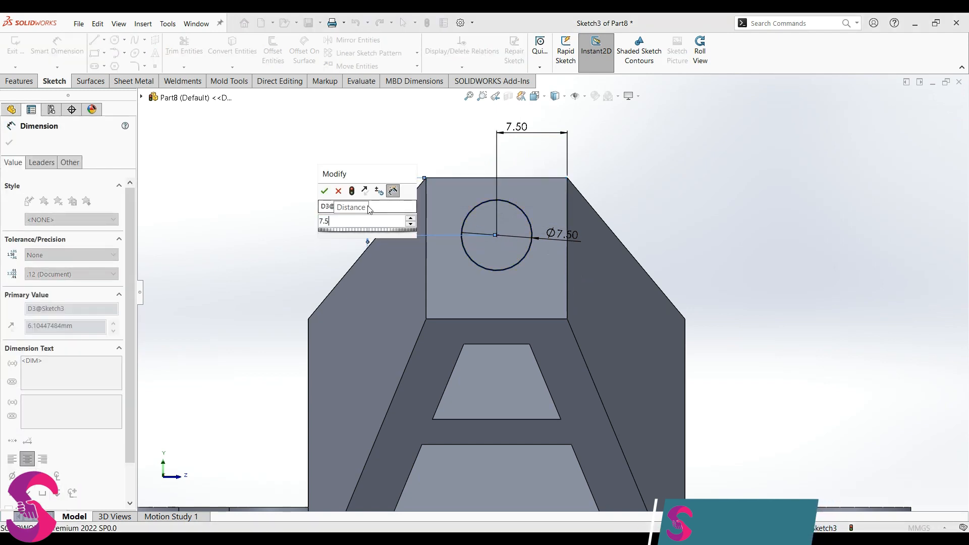
key("Return")
key("Escape")
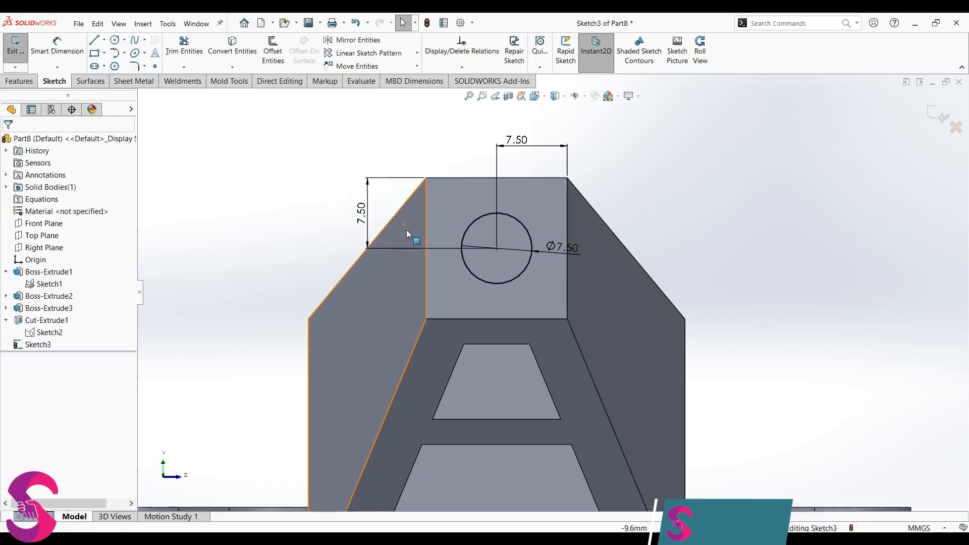
- Extrude the circle outward from the arm's end face as a Blind boss 15 mm long
left_click(19, 82)
left_click(20, 53)
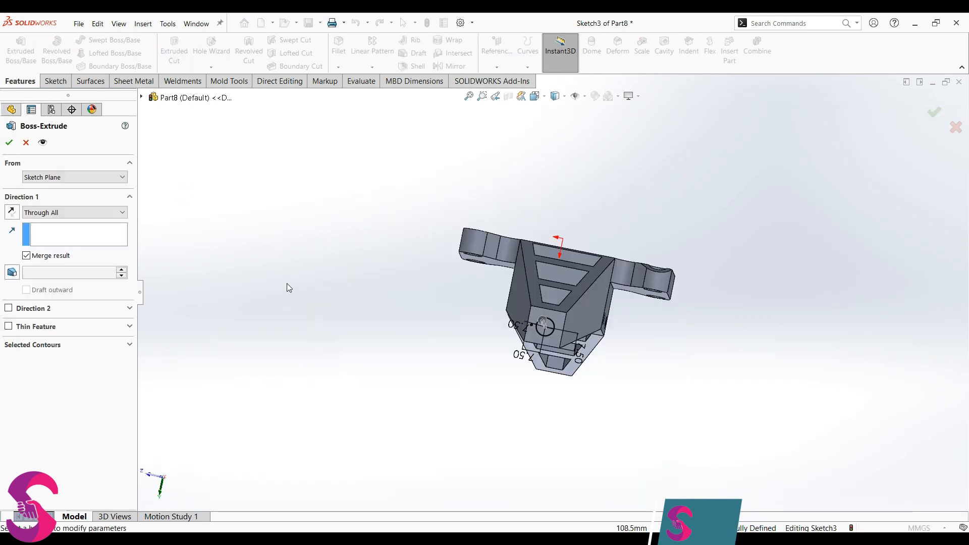
left_click(45, 214)
left_click(40, 223)
middle_click_drag(454, 305, 308, 343)
type("15")
key("Return")
left_click(9, 143)
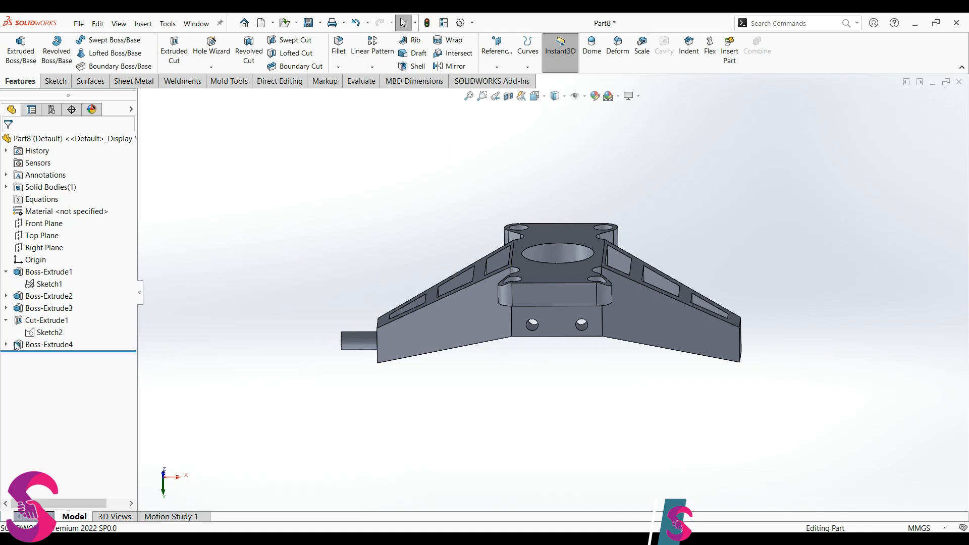
- Toggle the visibility of the sketch behind the cylindrical end boss
left_click(6, 344)
left_click(37, 357)
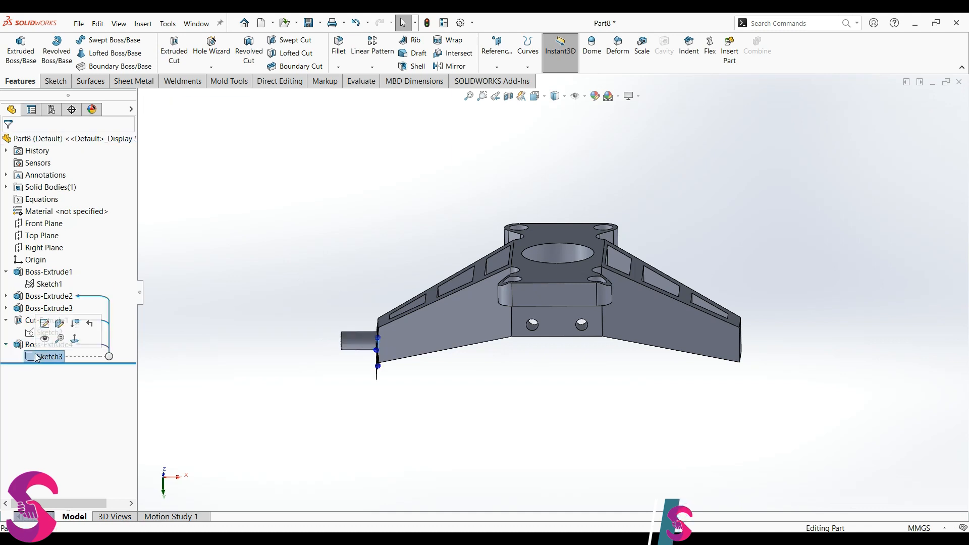
left_click(44, 338)
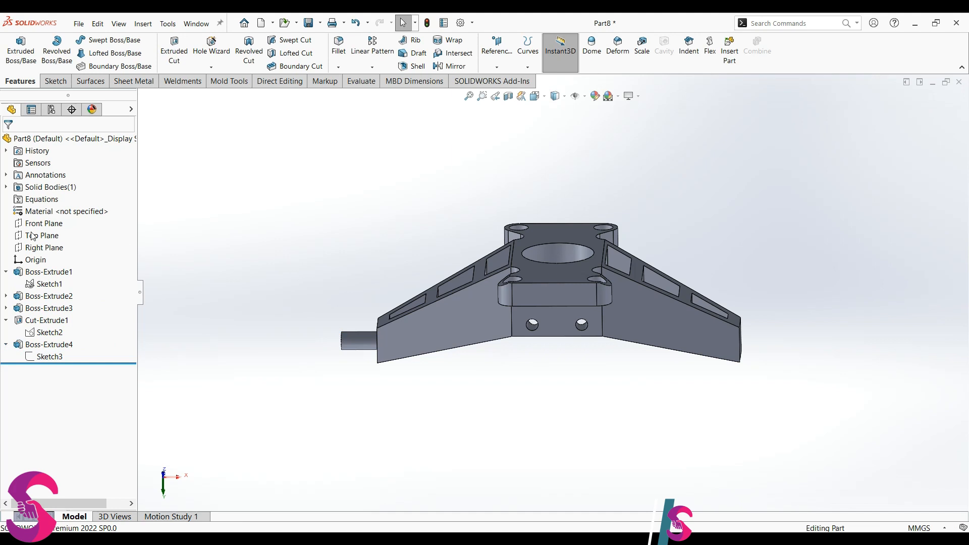
- Mirror the cylindrical boss about the Right Plane onto the end of the opposite arm
left_click(35, 227)
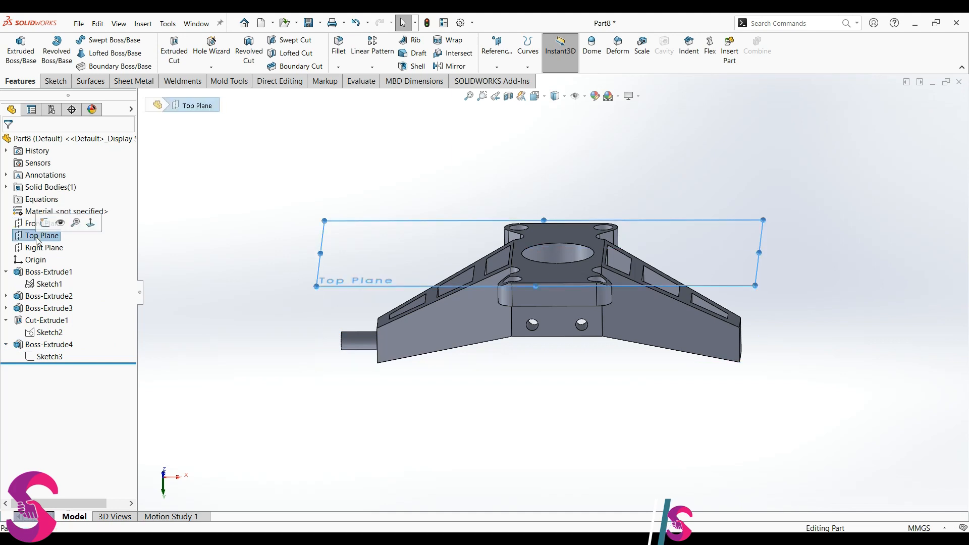
left_click(41, 247)
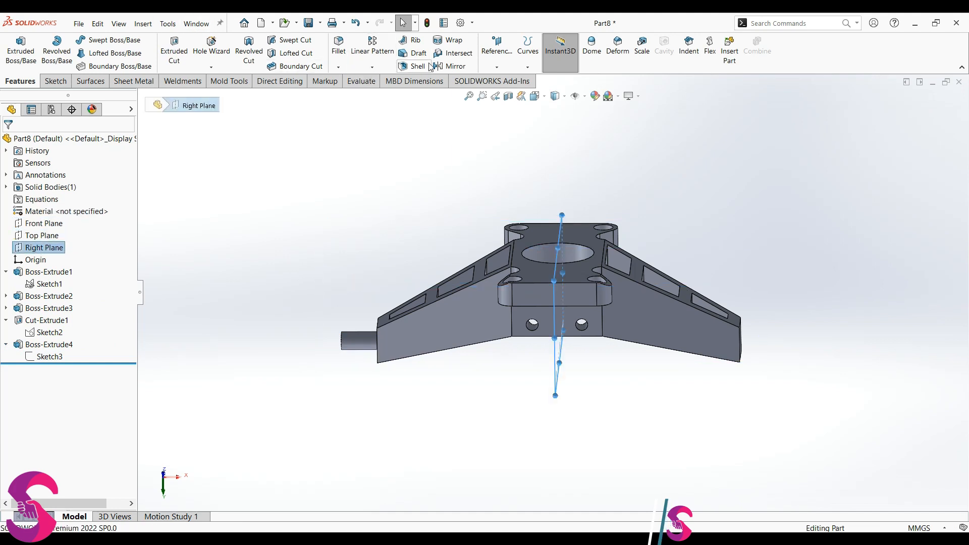
left_click(438, 66)
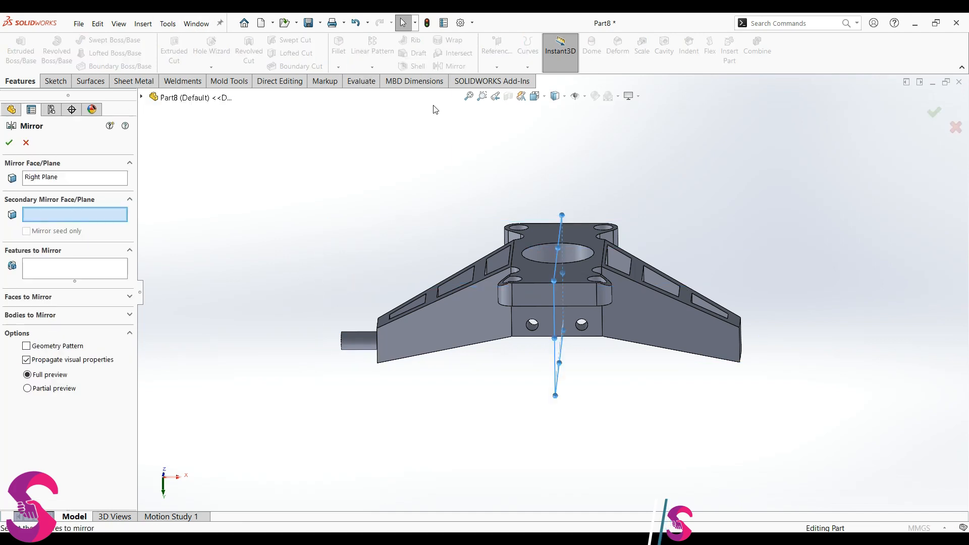
left_click(356, 346)
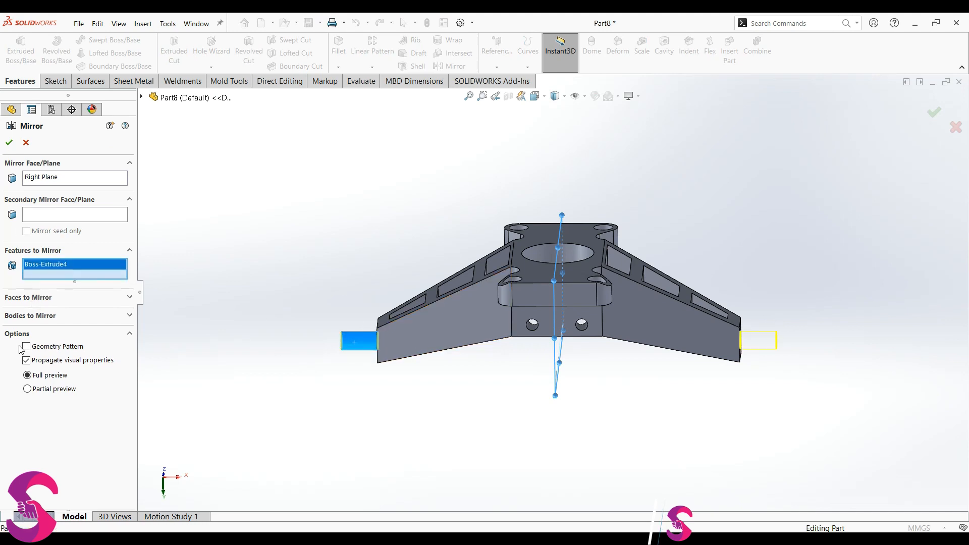
left_click(9, 142)
- Change the end condition of the tapered profile and hole cut to Blind with a depth of 42 mm
middle_click_drag(555, 434, 344, 400)
left_click(39, 322)
left_click(49, 292)
scroll(538, 379, "down", 2)
mouse_move(538, 379)
middle_mouse_down()
mouse_move(616, 392)
mouse_move(647, 413)
mouse_move(618, 414)
mouse_move(635, 402)
mouse_move(508, 409)
mouse_move(510, 419)
mouse_move(553, 421)
mouse_move(555, 455)
middle_mouse_up()
left_click(64, 213)
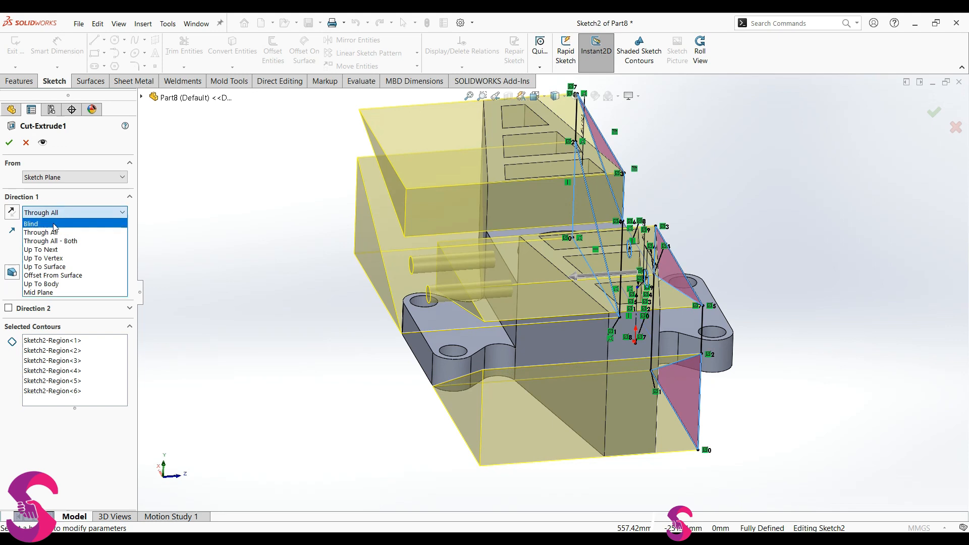
left_click(48, 222)
left_click_drag(573, 278, 497, 293)
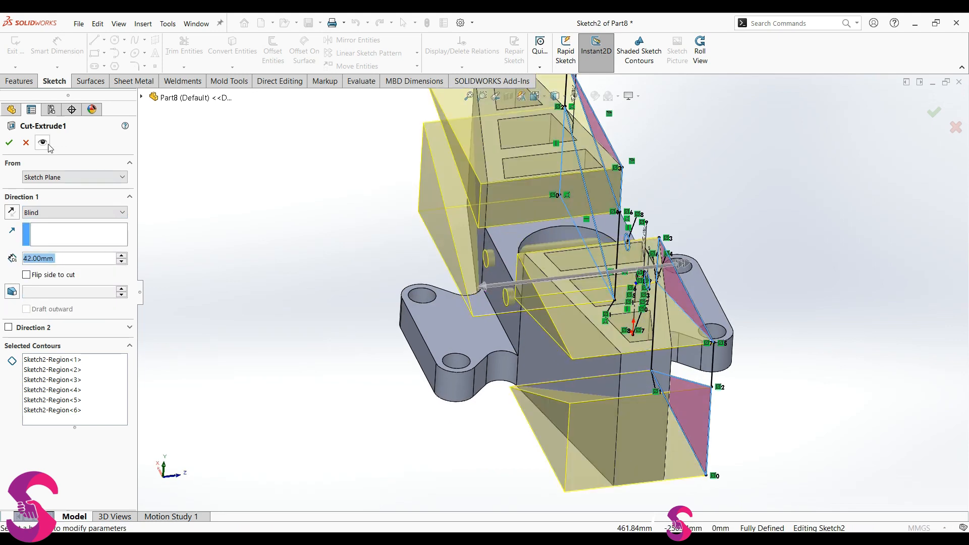
left_click(9, 142)
- Inspect the whole bracket from above and from its underside in angled standard views
middle_click_drag(551, 388, 591, 381)
key("space")
left_click(591, 381)
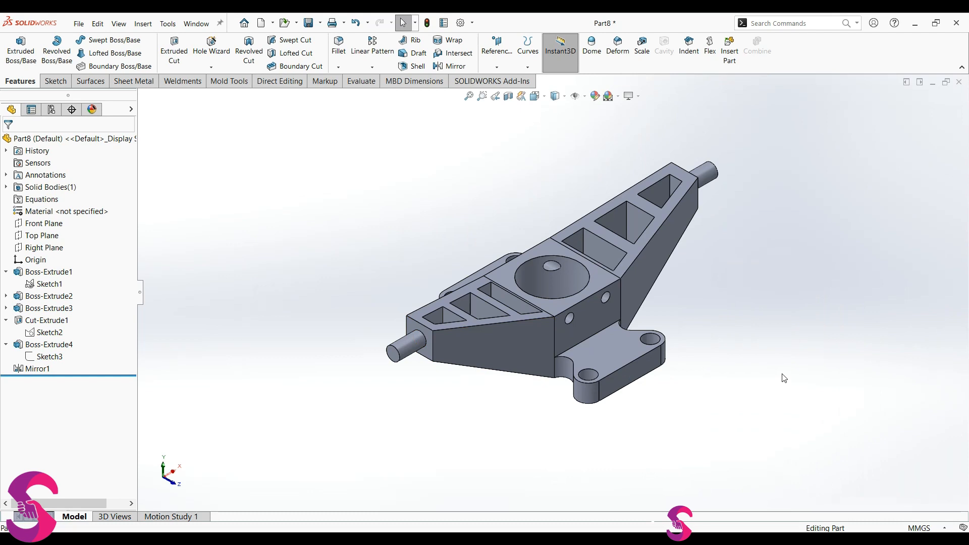
middle_click_drag(749, 402, 605, 352)
key("space")
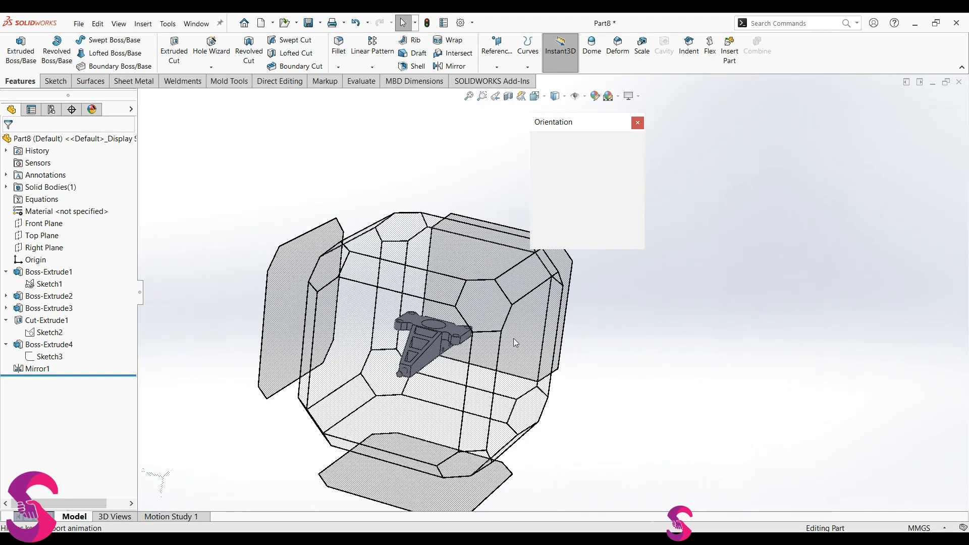
left_click(473, 316)
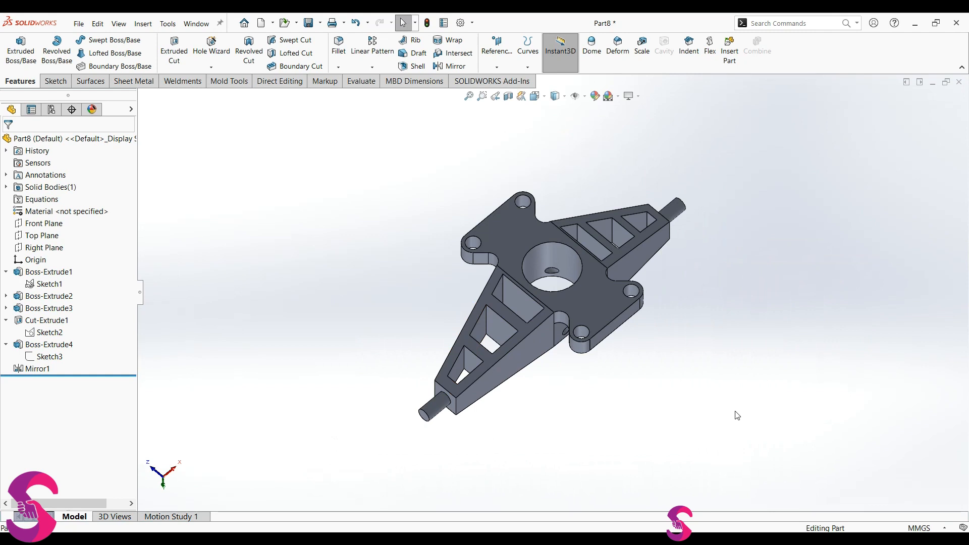